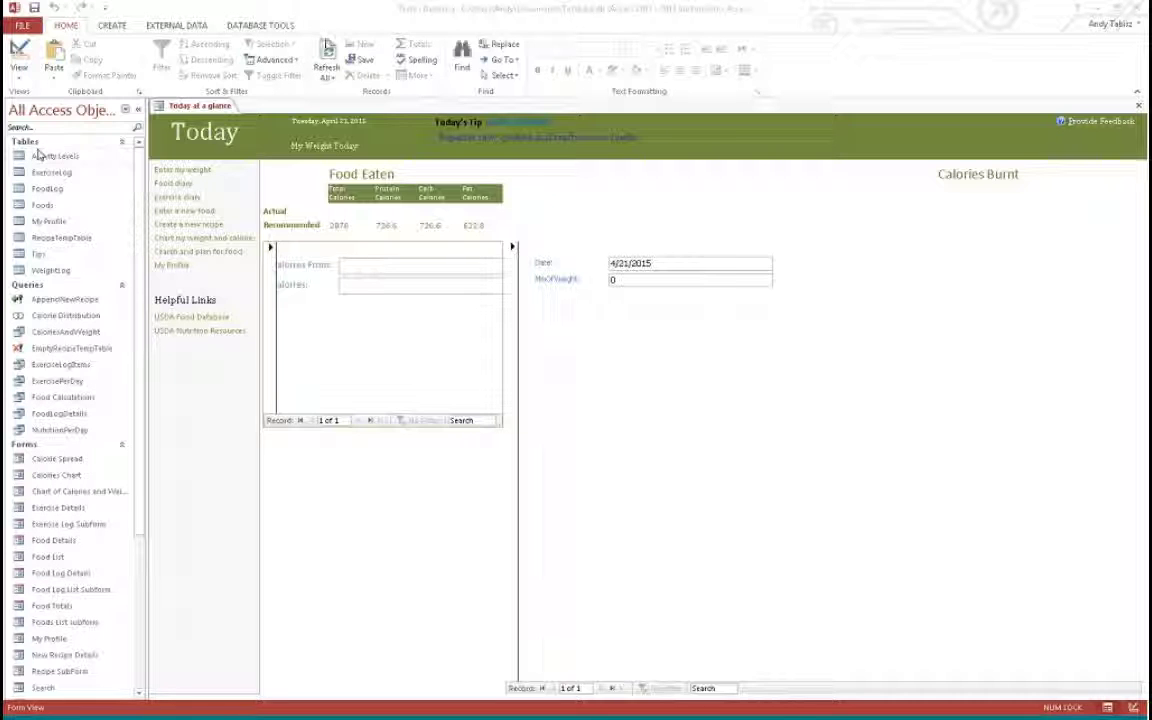
click(262, 26)
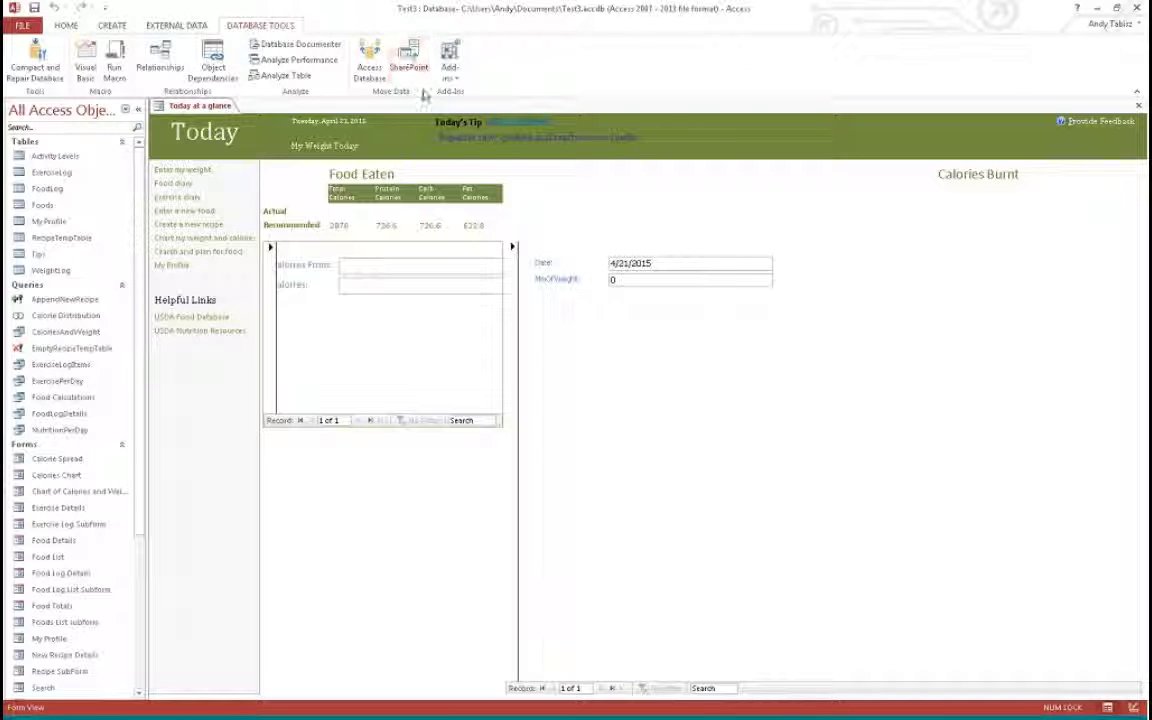
click(410, 56)
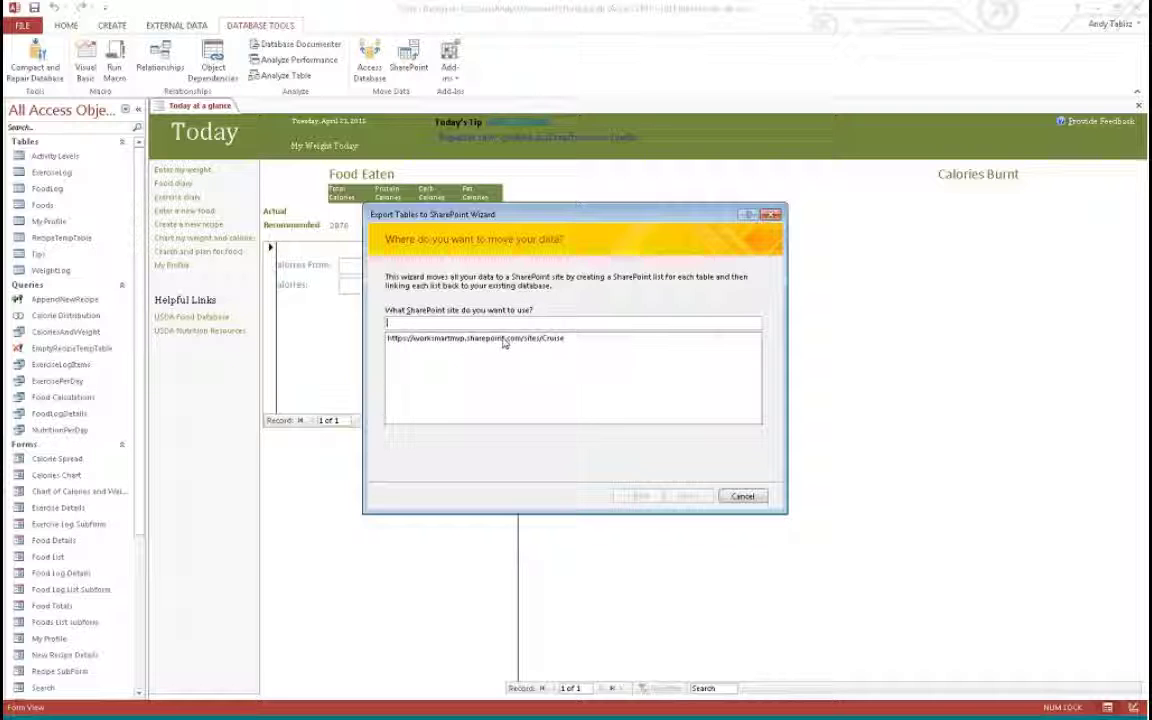
click(470, 340)
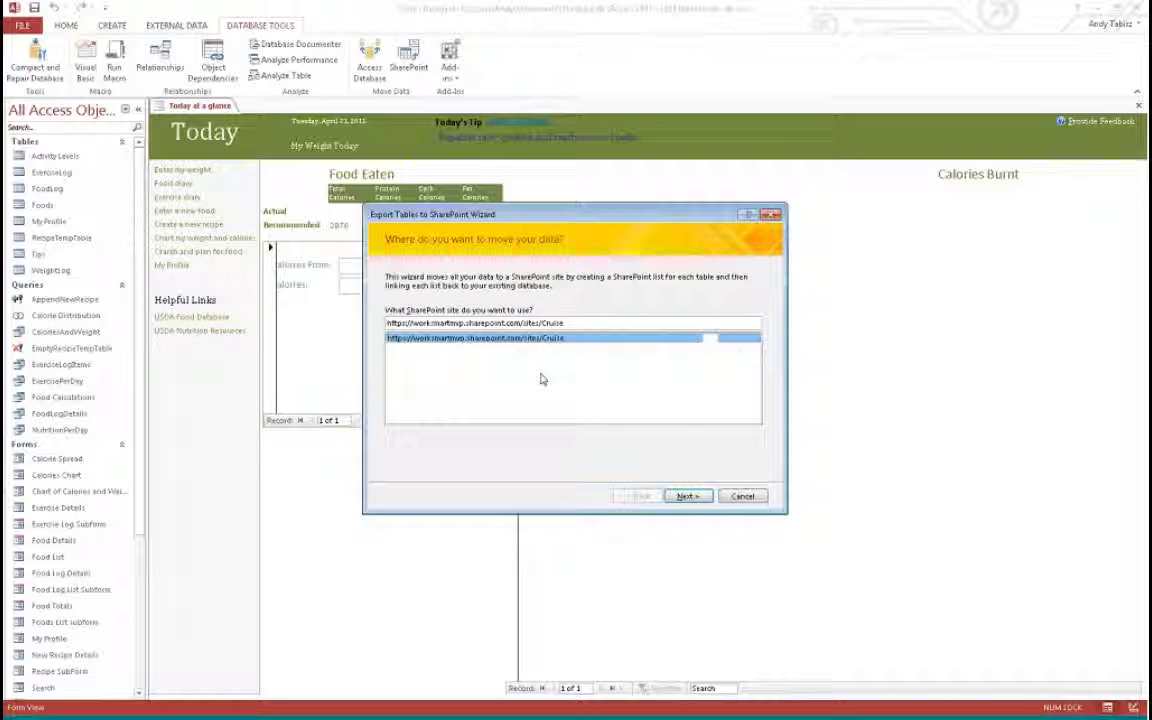
click(693, 499)
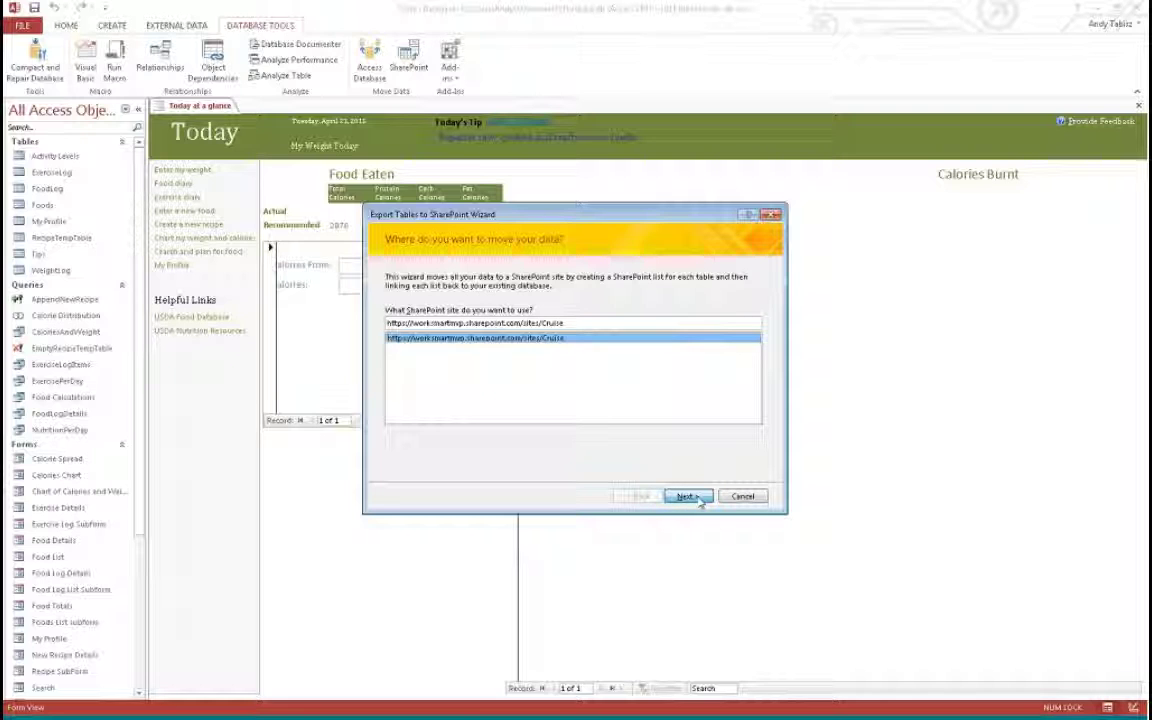
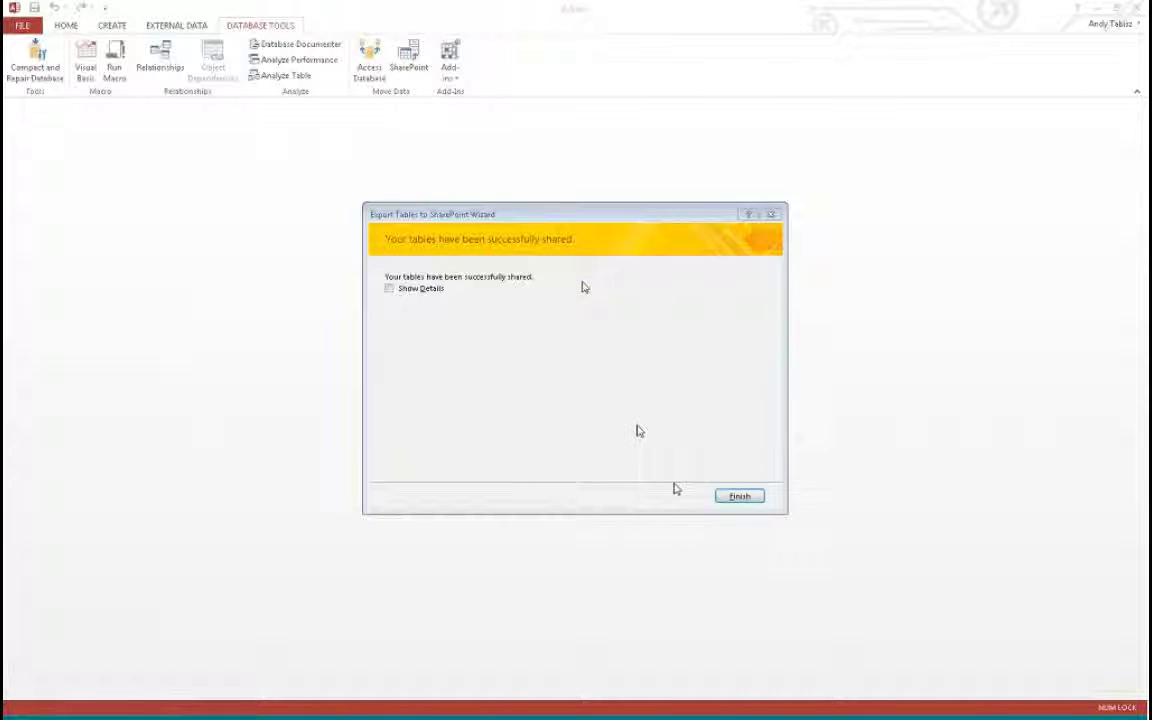
click(740, 498)
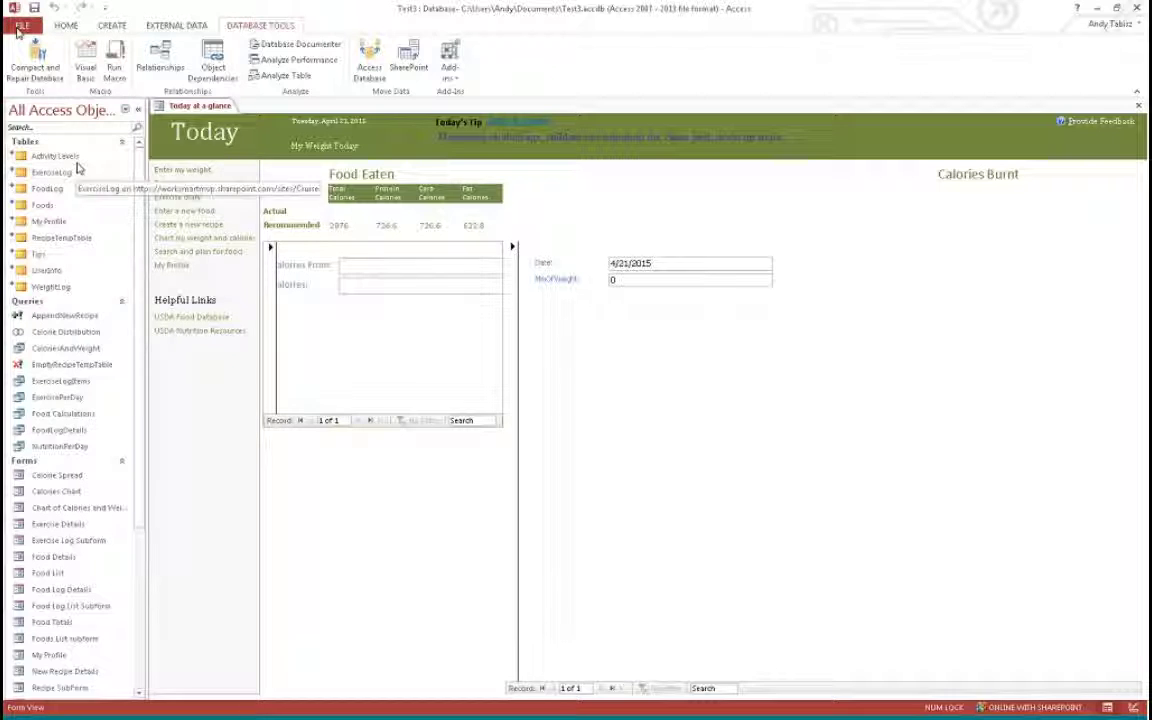
- Open the linked FoodLog table in Design View despite its design being read-only
right_click(50, 189)
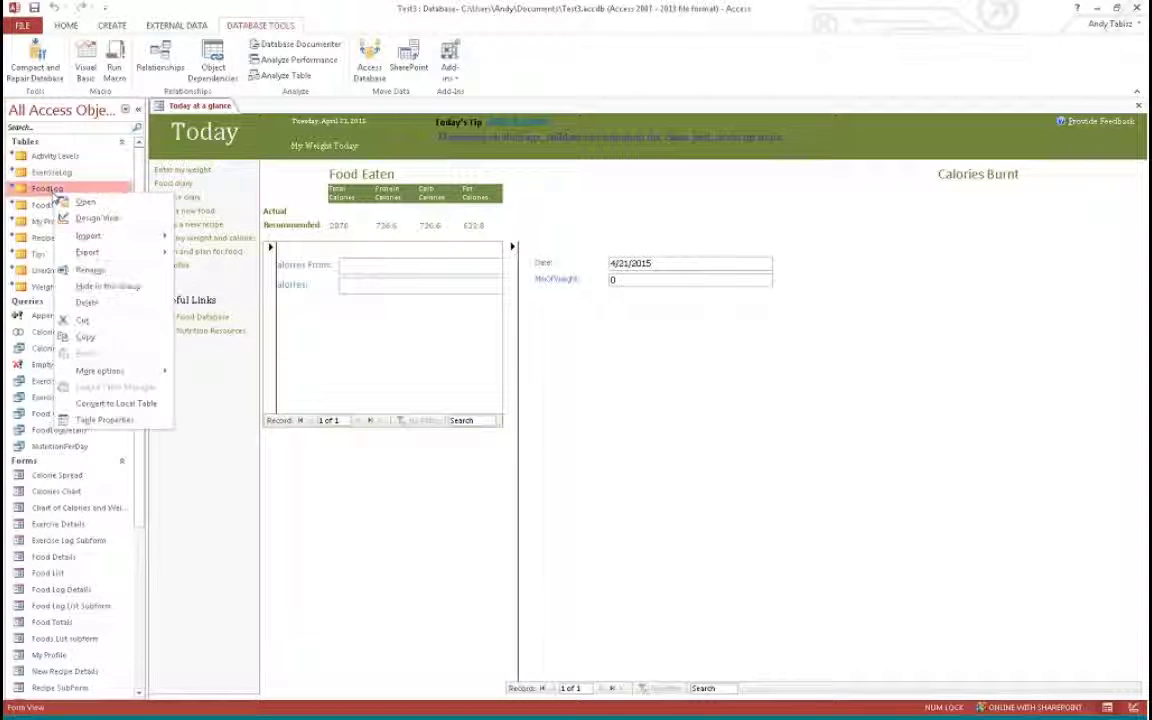
click(112, 218)
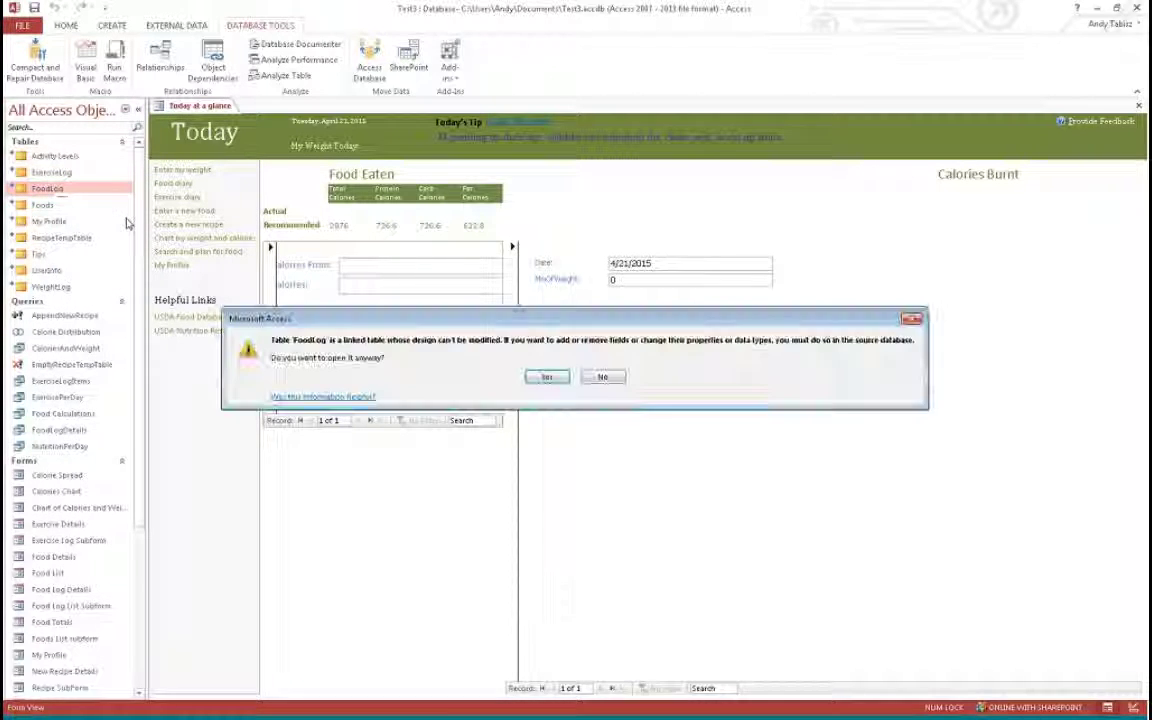
click(547, 376)
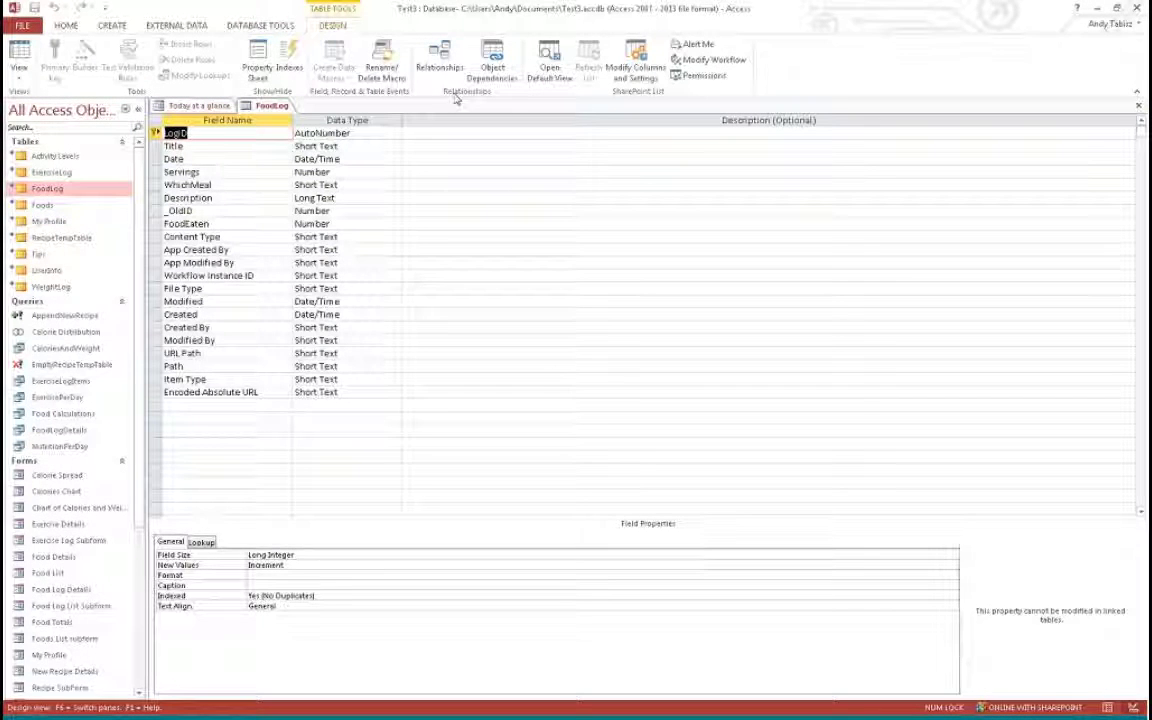
- Spread the tables apart in the relationships diagram to examine their links, and close it without saving the layout
click(440, 58)
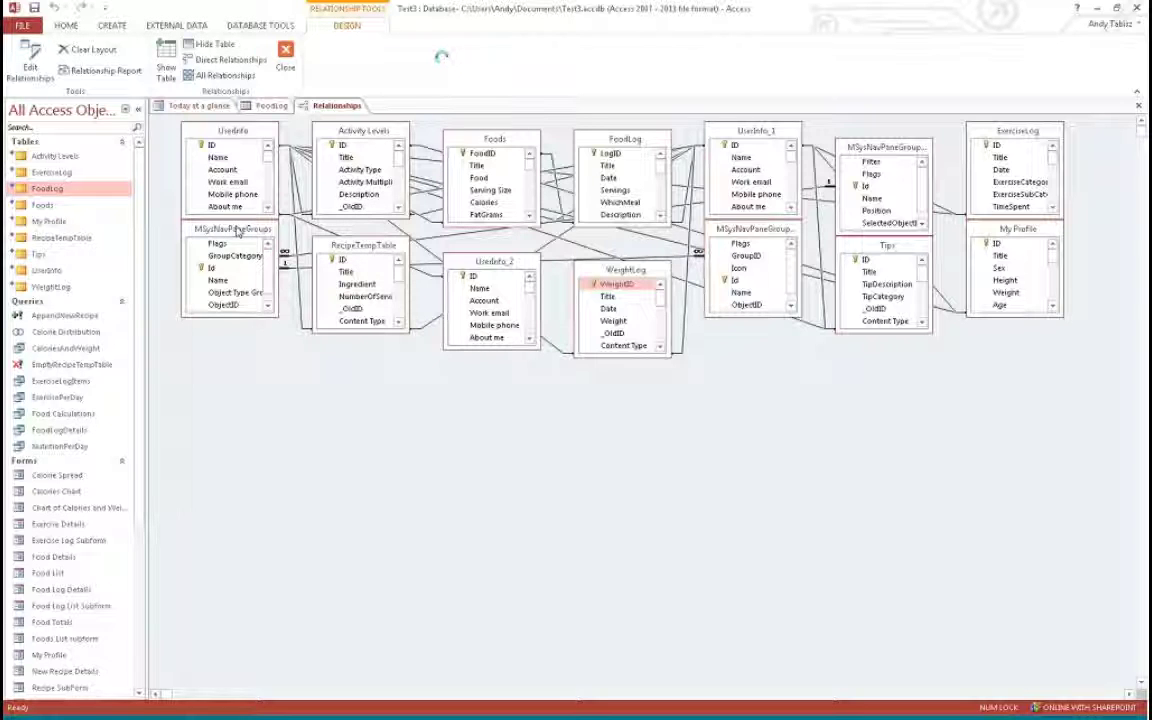
drag(248, 228, 262, 288)
drag(363, 245, 373, 339)
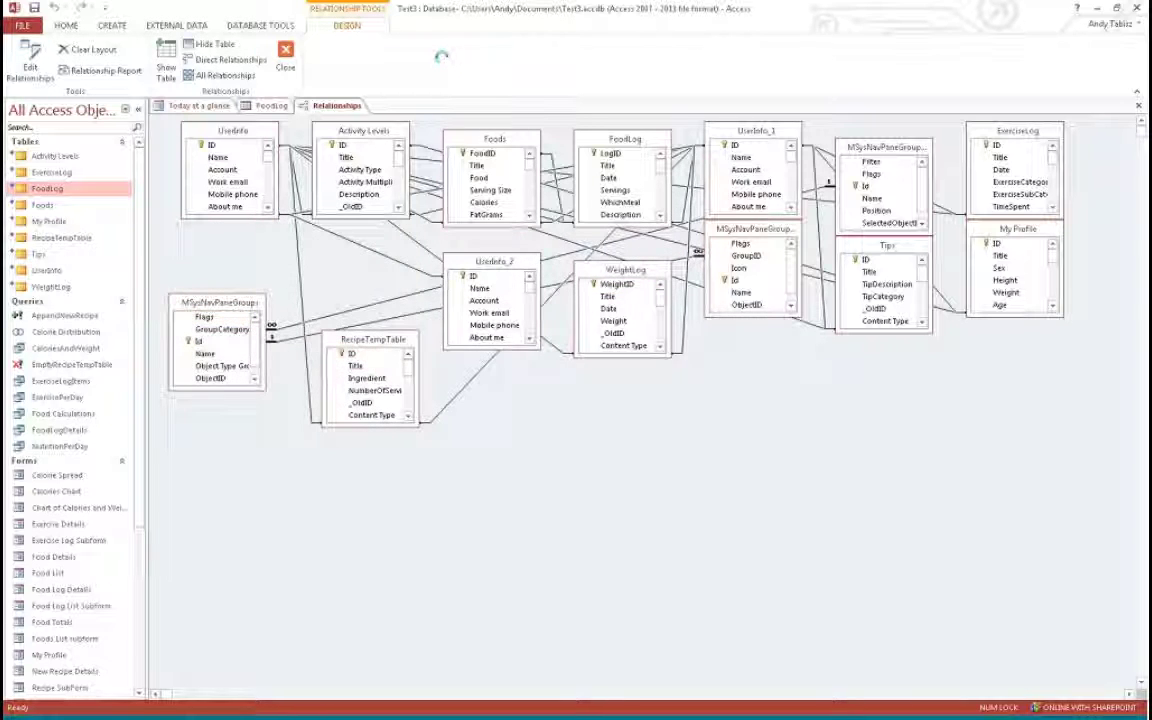
drag(494, 261, 514, 350)
drag(625, 270, 660, 332)
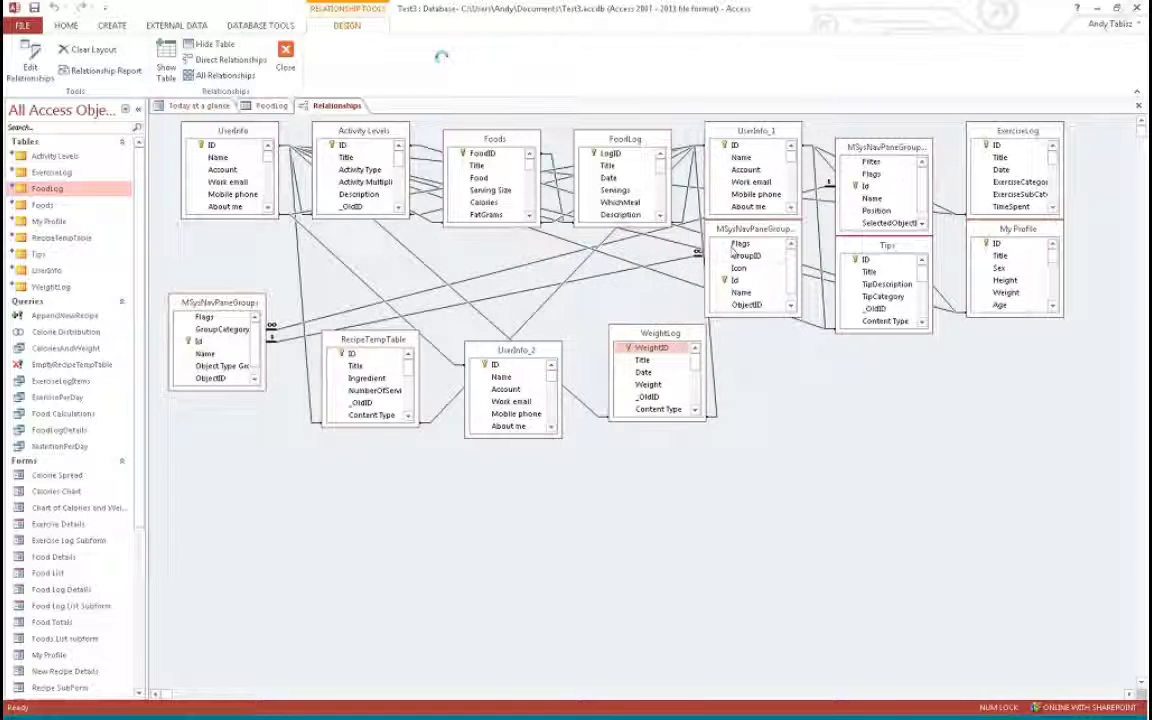
drag(752, 232, 874, 346)
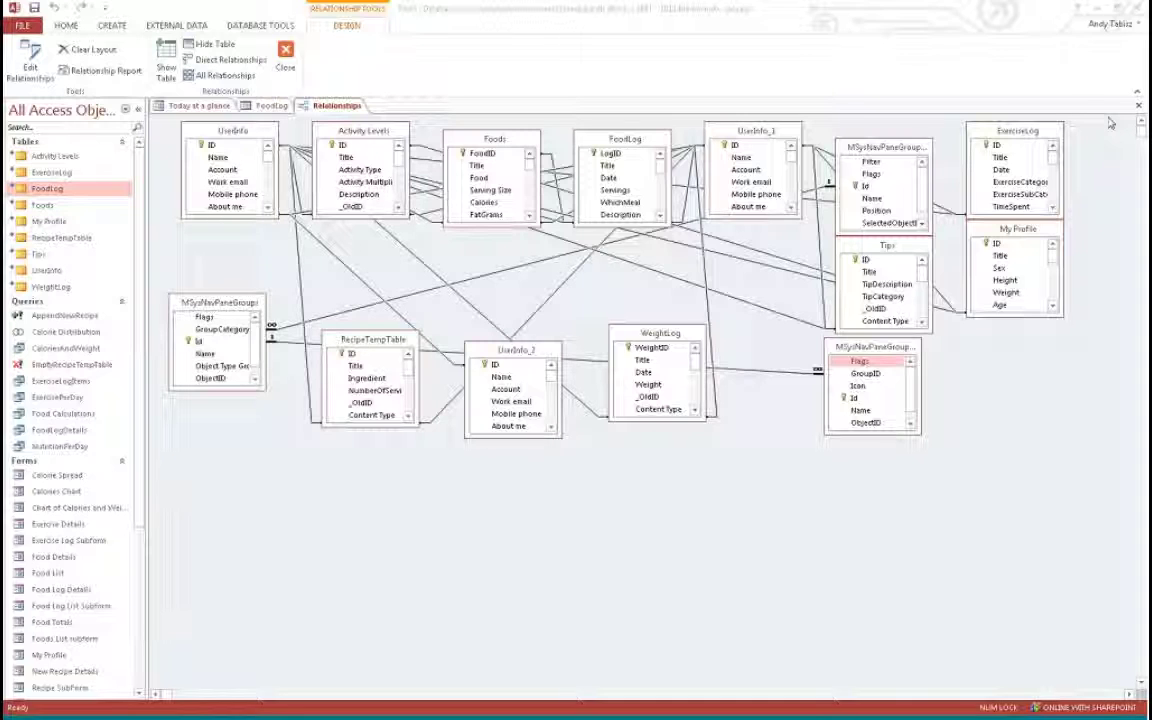
click(1138, 105)
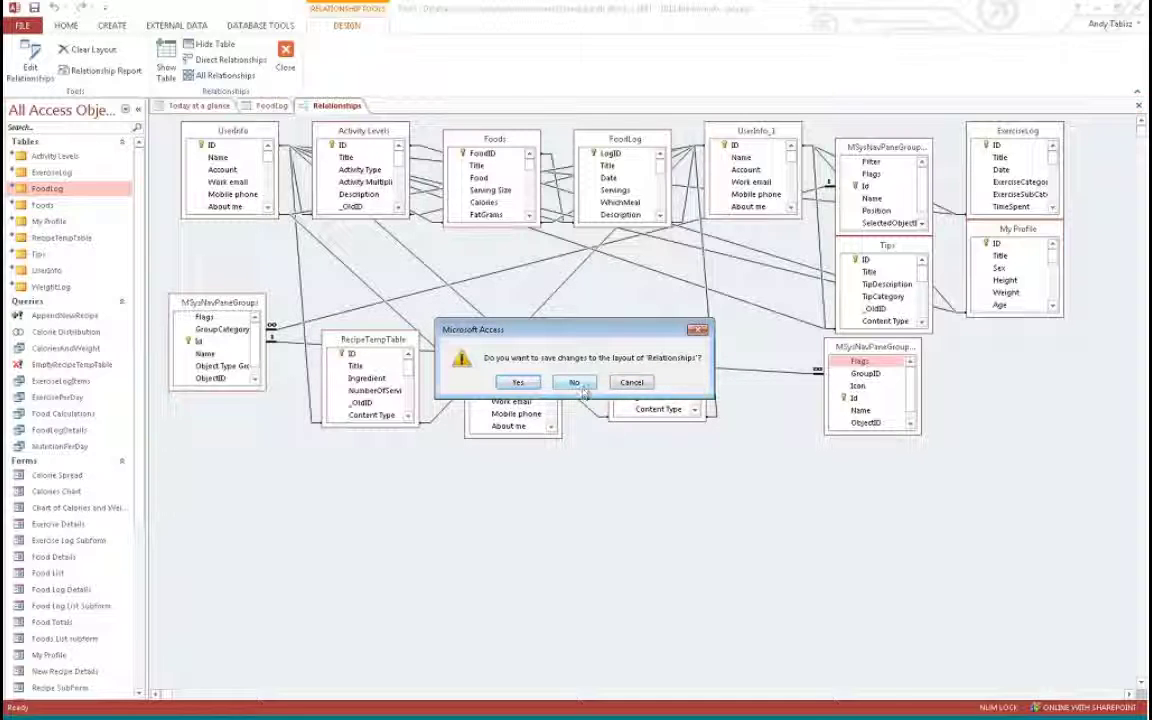
click(575, 383)
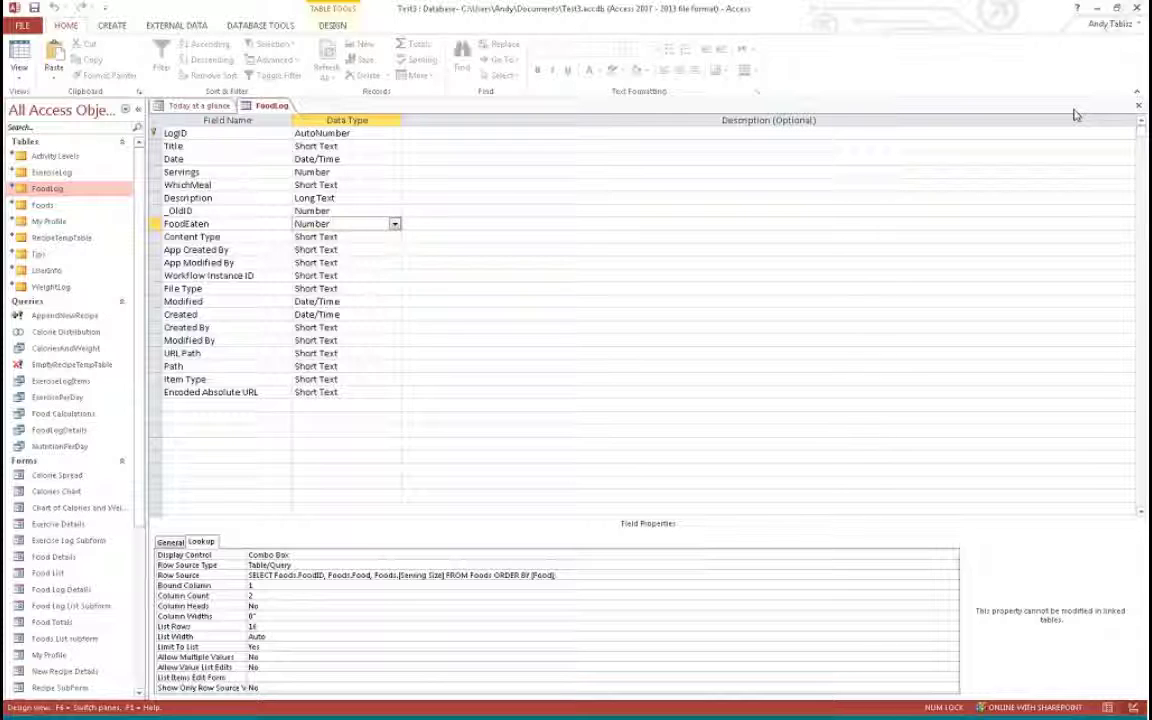
- Close the FoodLog table and the Today at a glance form, and create a web app named "andy again" from the Project management template
click(1138, 105)
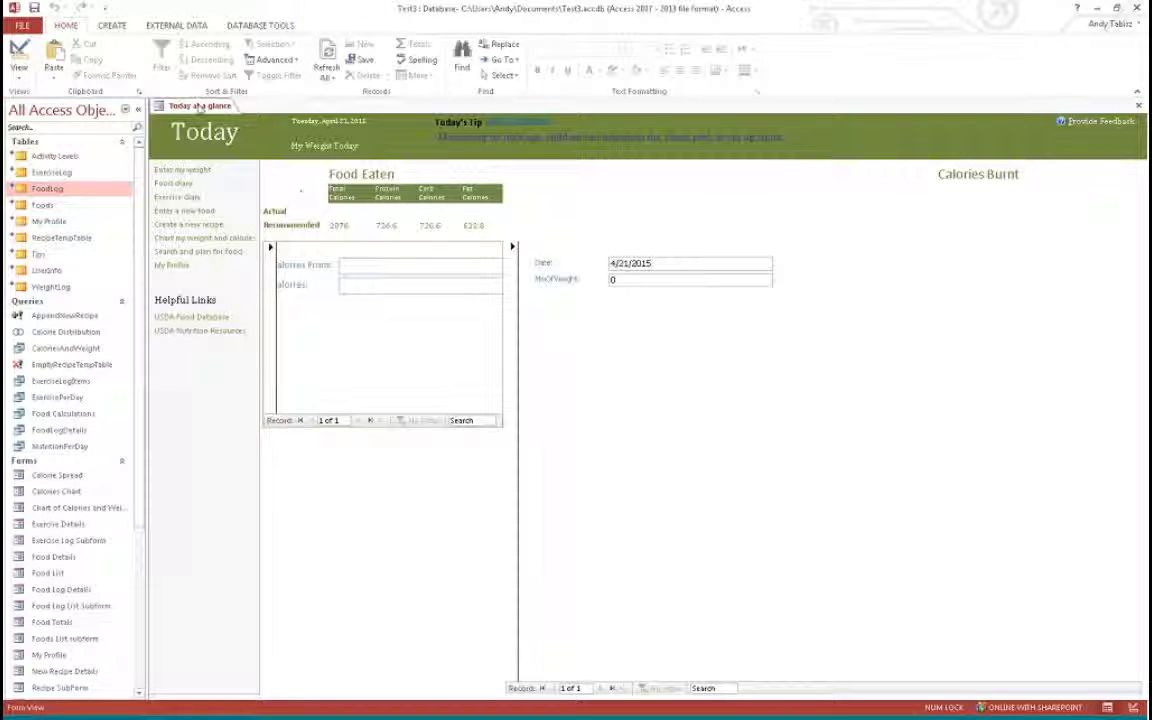
click(1139, 106)
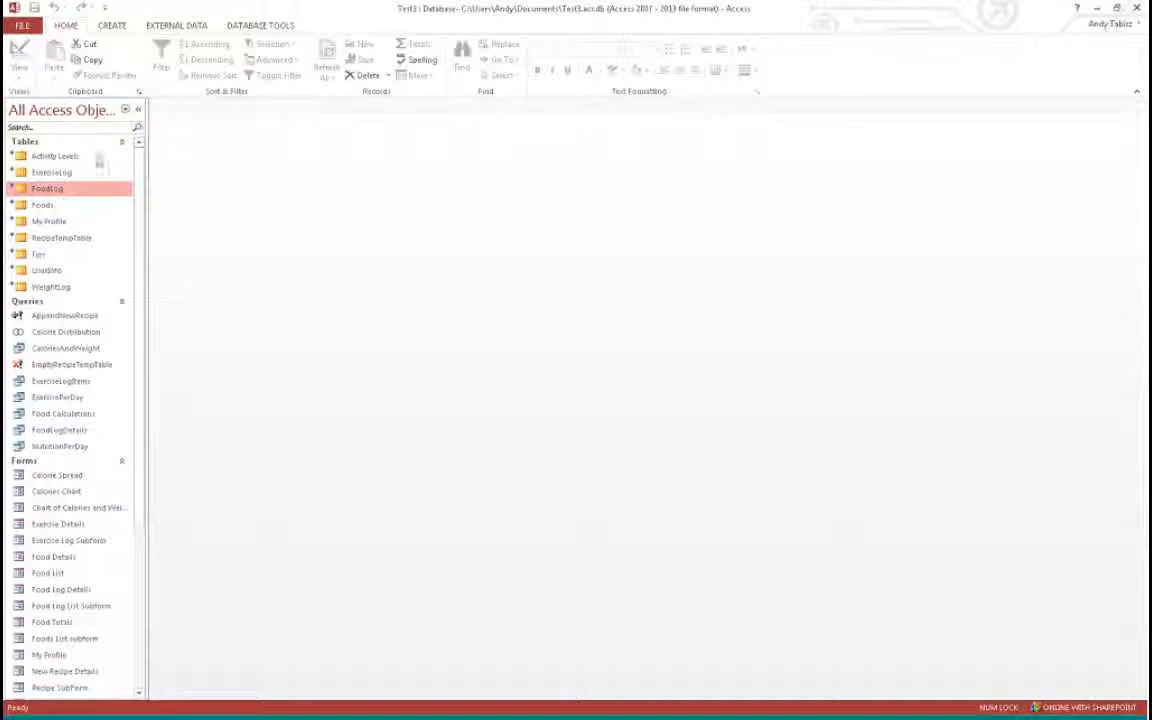
click(27, 25)
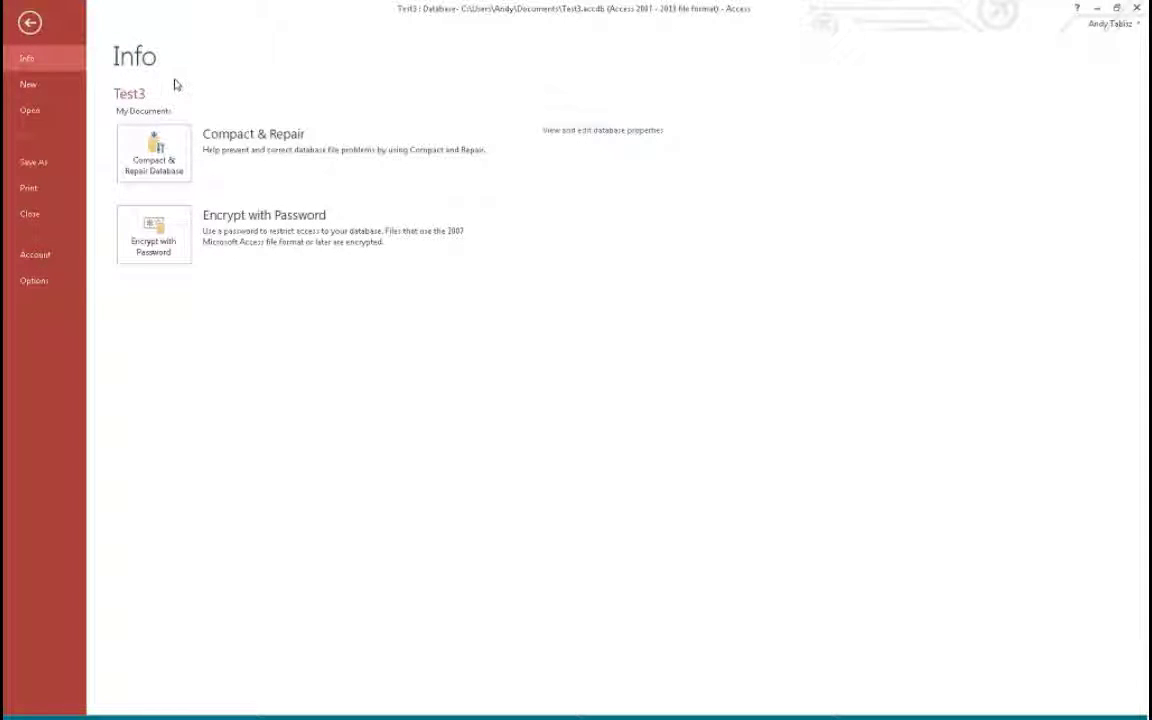
click(29, 84)
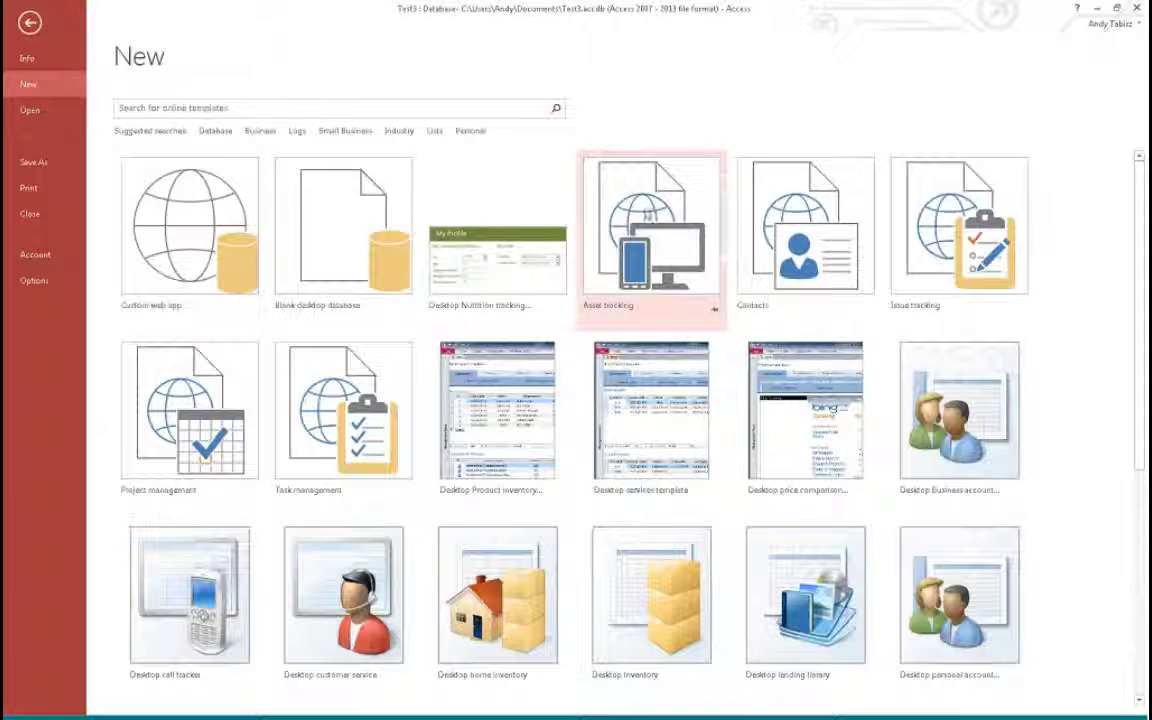
click(636, 218)
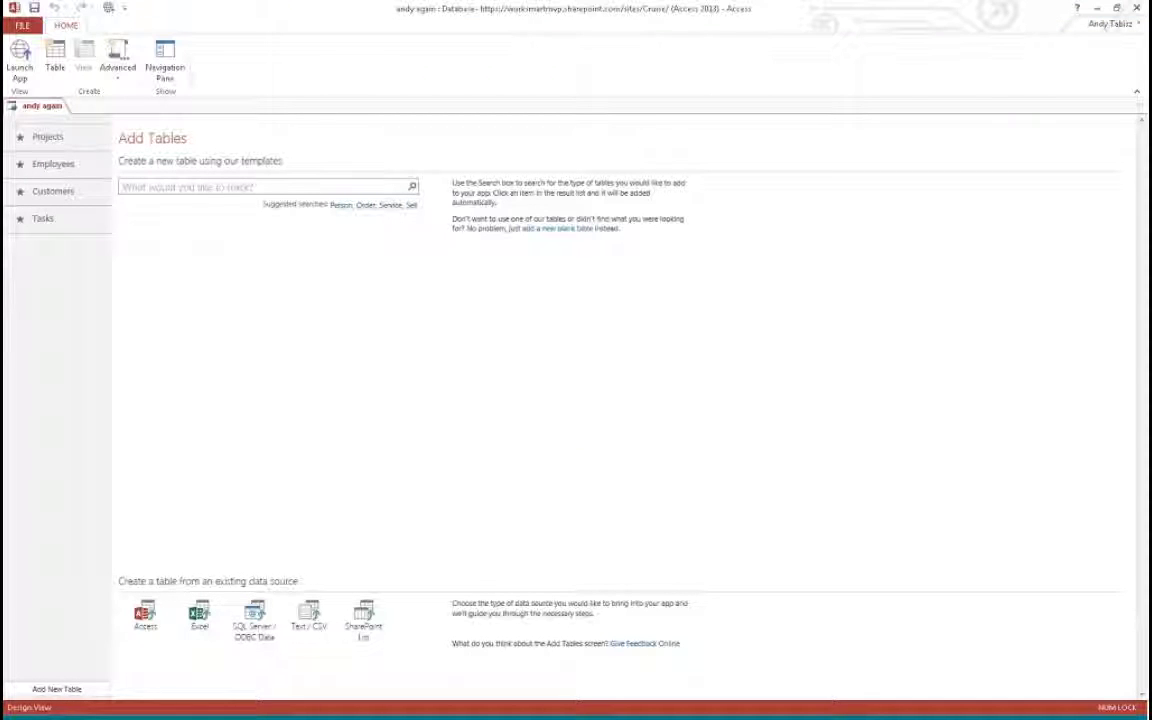
- Display the Projects views and show the navigation pane to look over the app's tables and forms
click(46, 139)
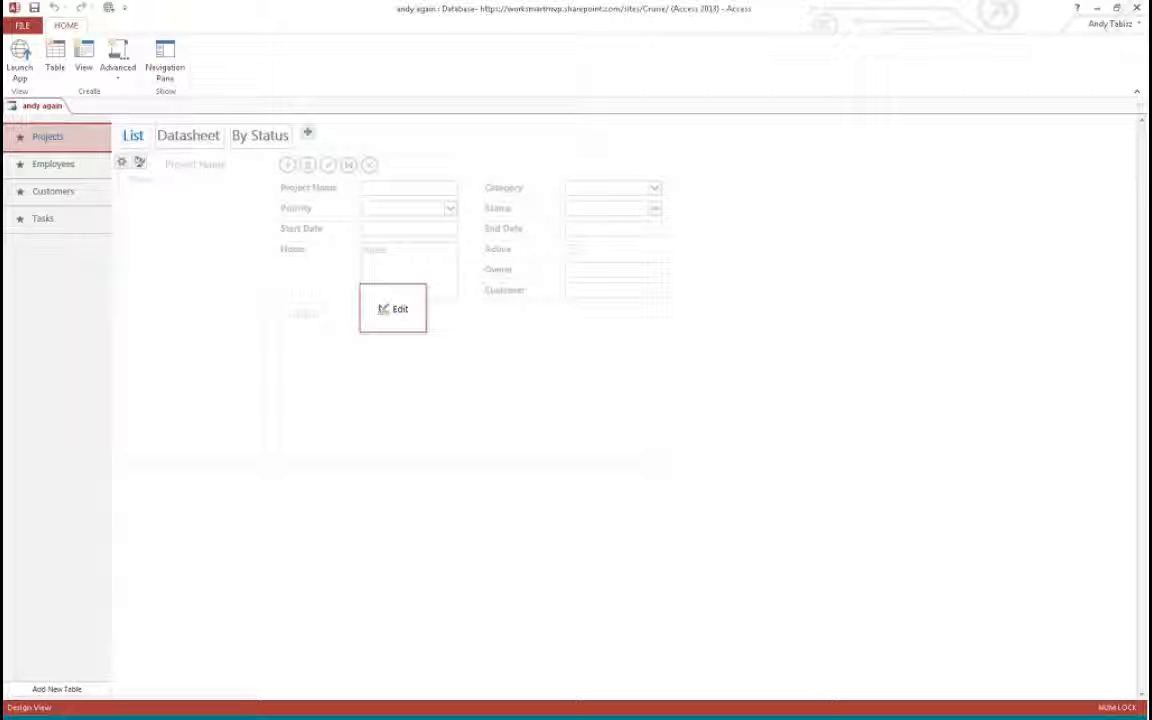
click(7, 110)
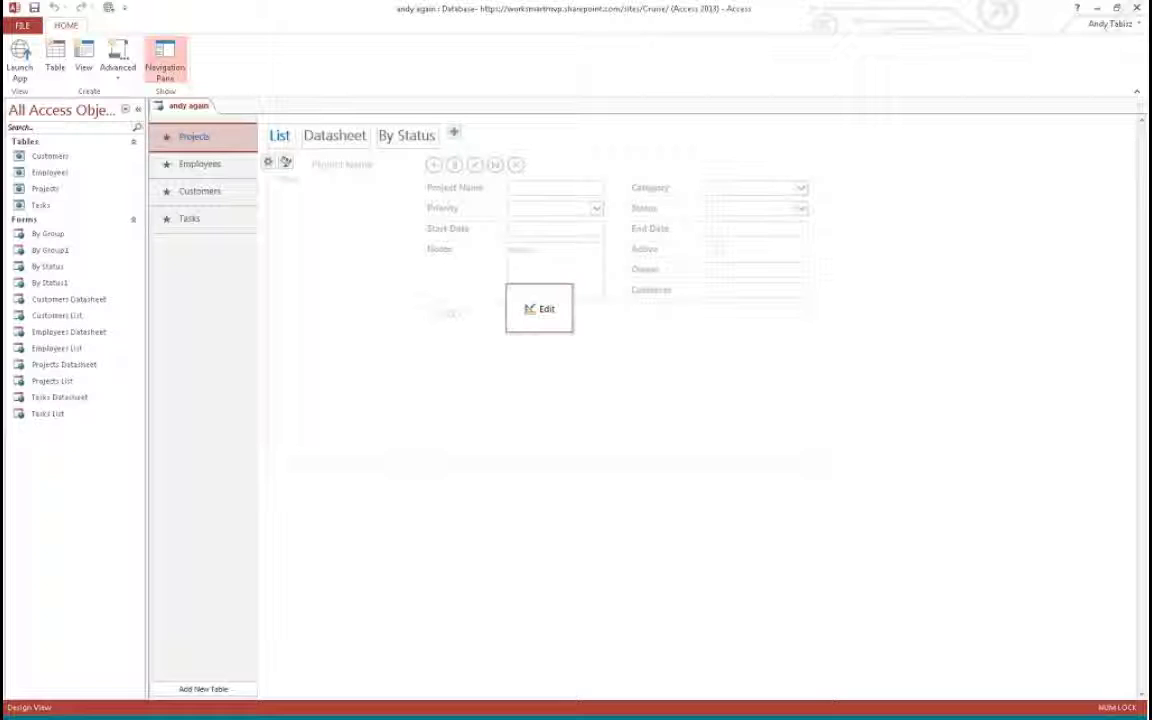
click(52, 174)
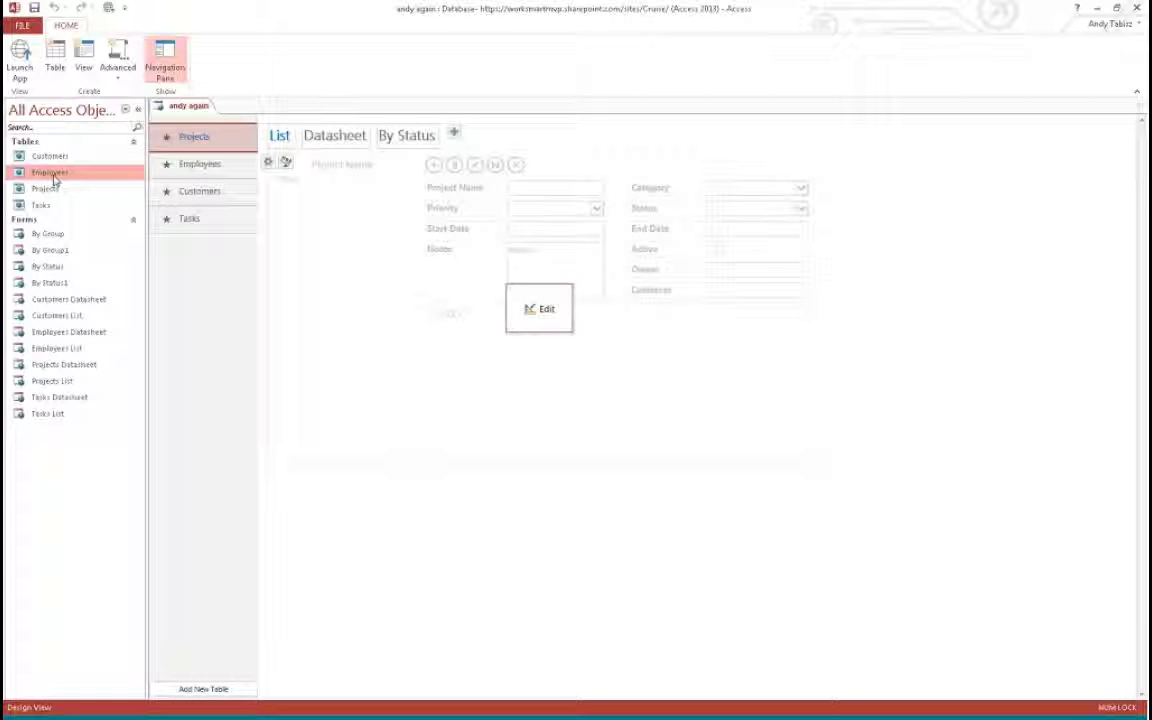
click(45, 188)
click(40, 204)
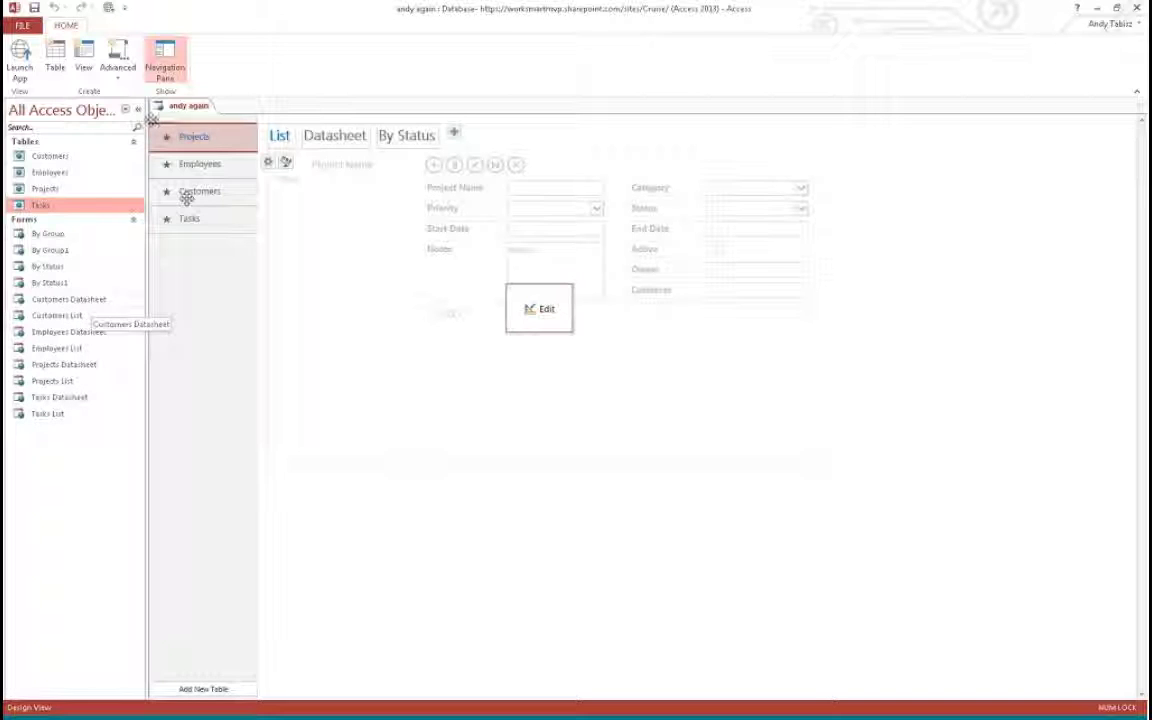
drag(172, 190, 165, 190)
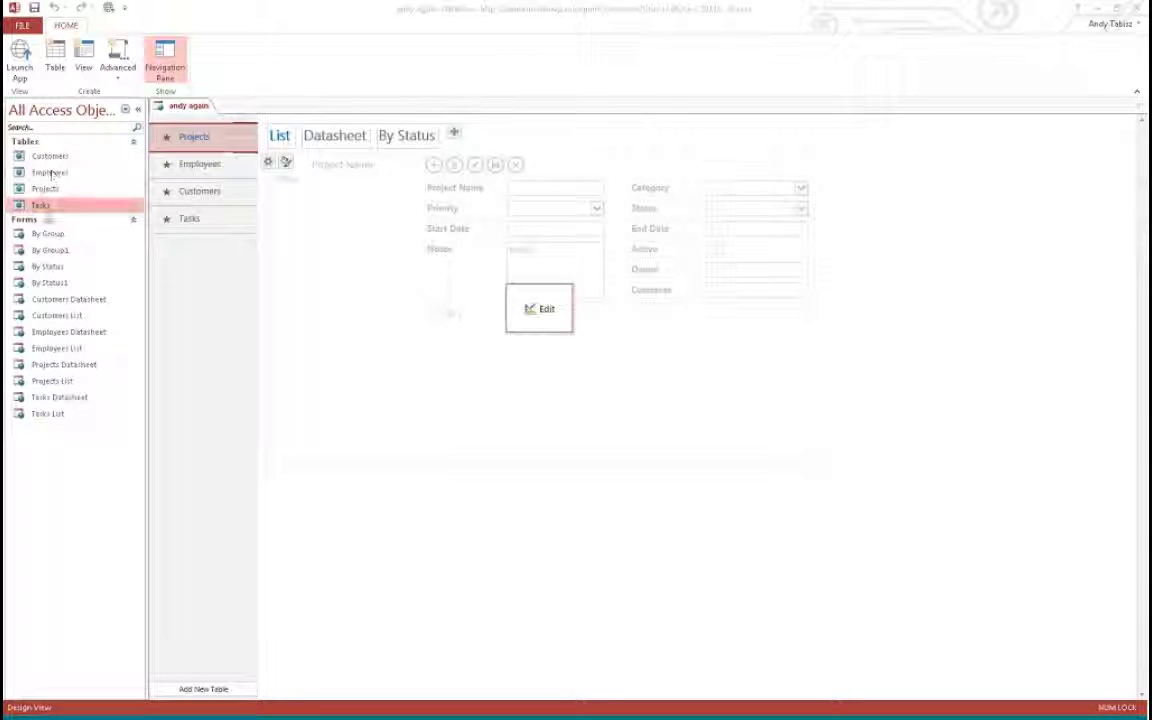
- Browse the Employees, Customers and Tasks views, and open the Tasks List view for editing
drag(211, 136, 215, 158)
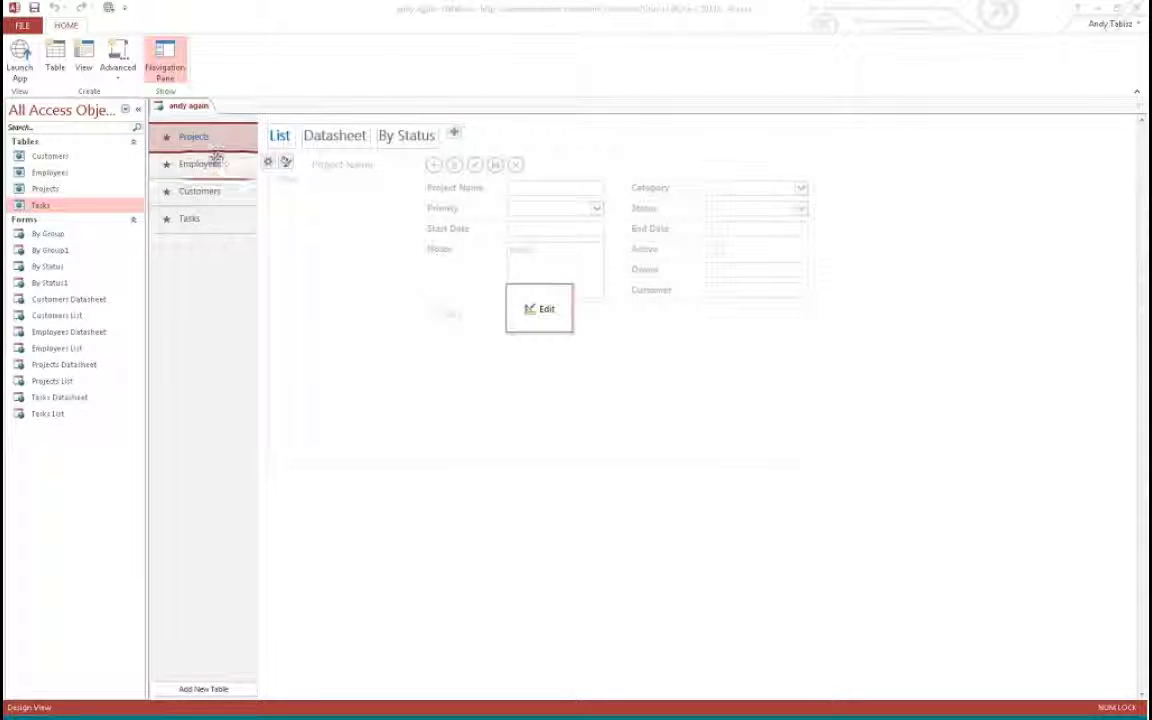
click(218, 162)
click(202, 204)
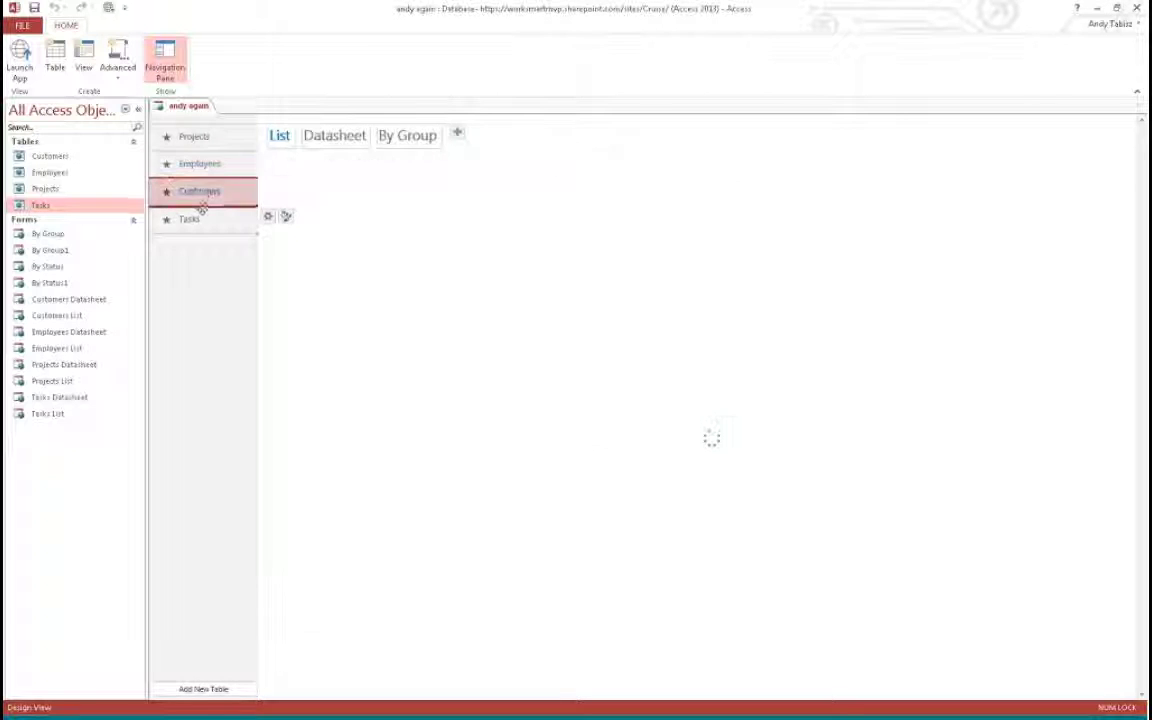
click(206, 222)
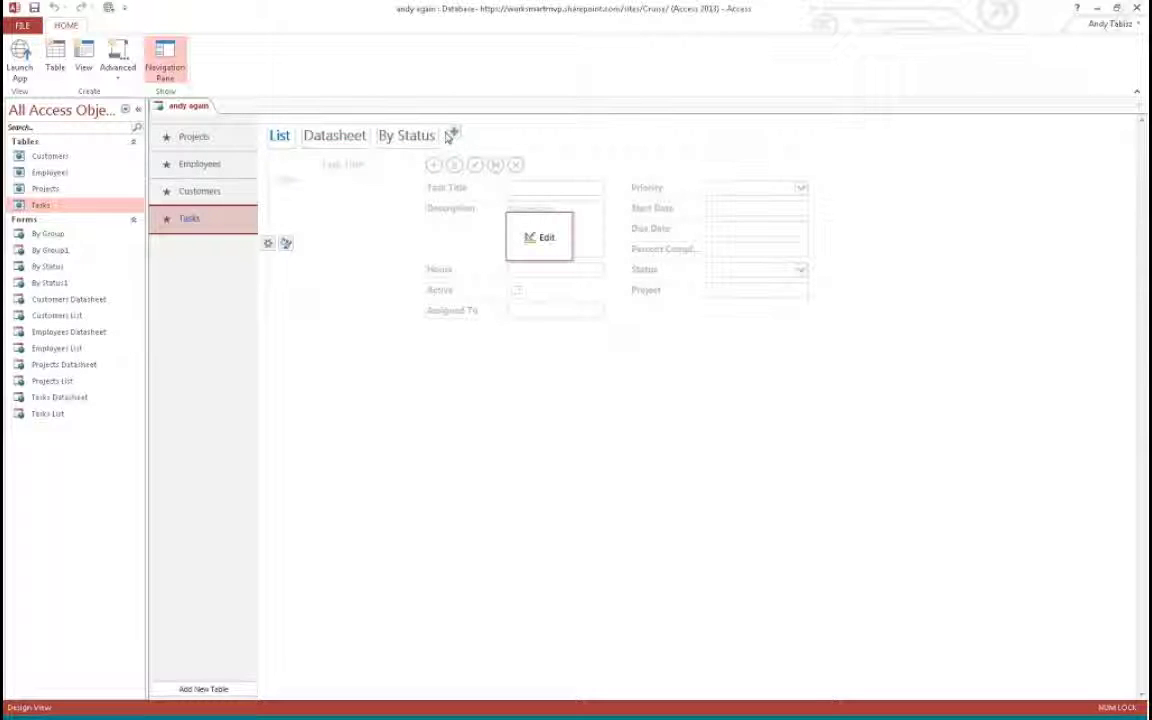
click(550, 237)
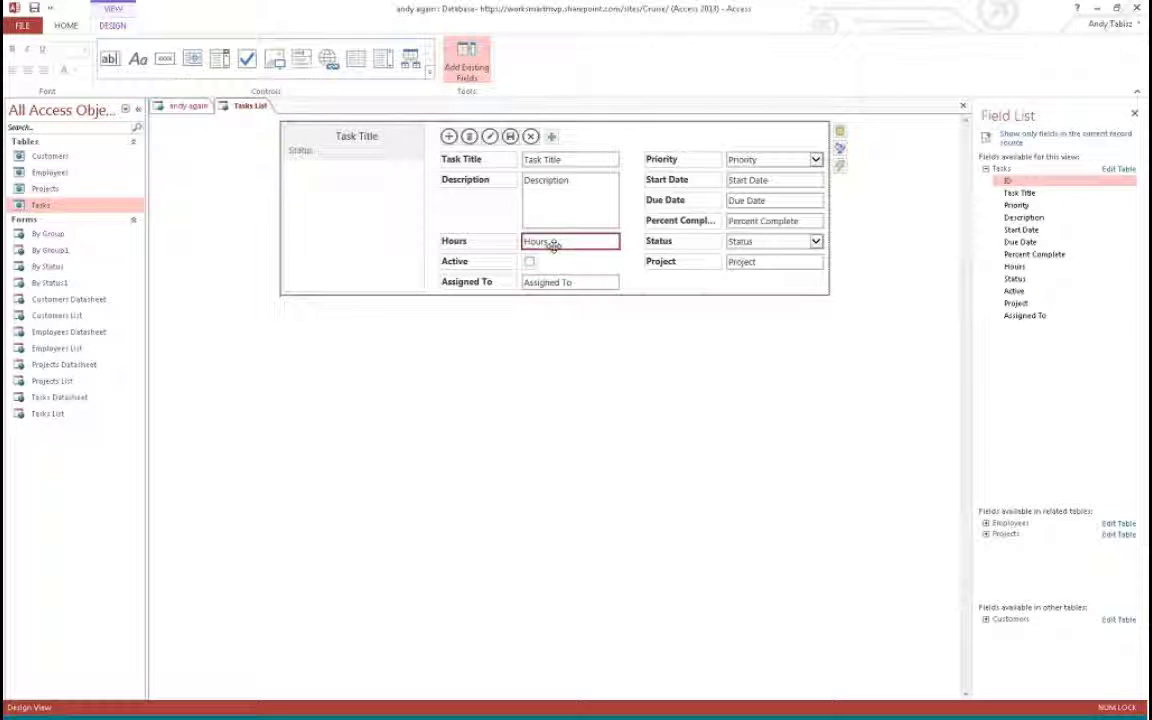
- Move the Assigned To box into the column below Project and return it to its original place under Active
click(564, 280)
drag(564, 282, 773, 279)
drag(760, 286, 575, 288)
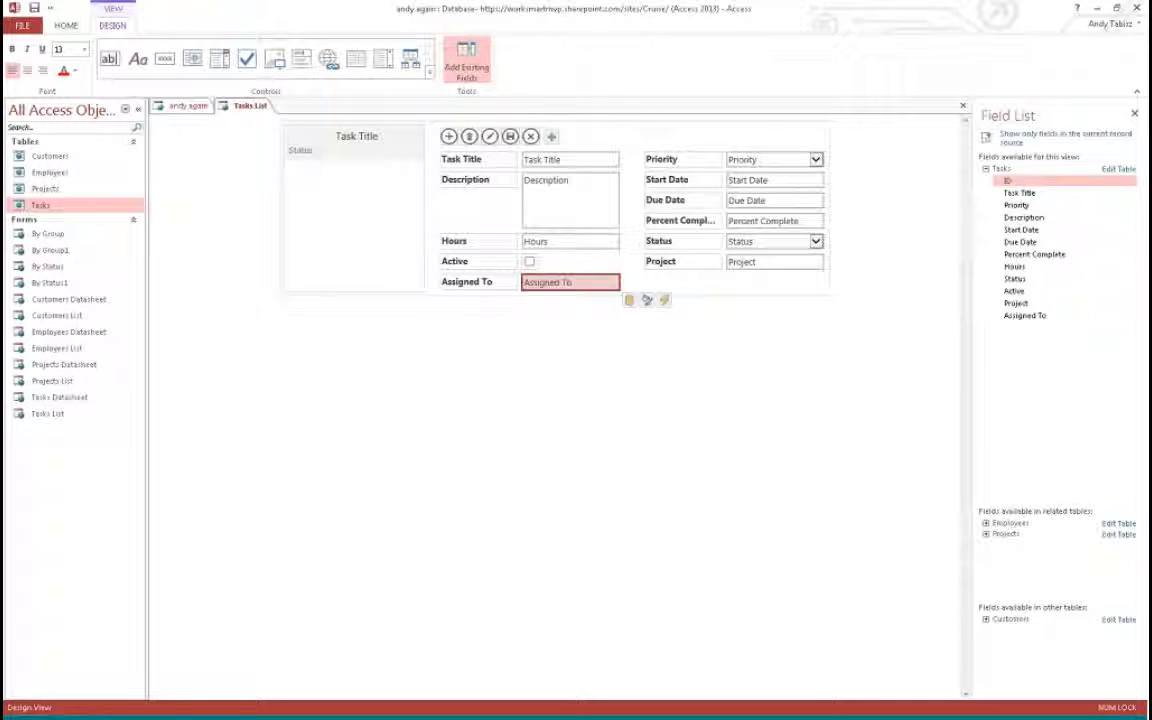
- Enlarge the Description box in the Tasks List view to about twice its width and make it taller
click(597, 190)
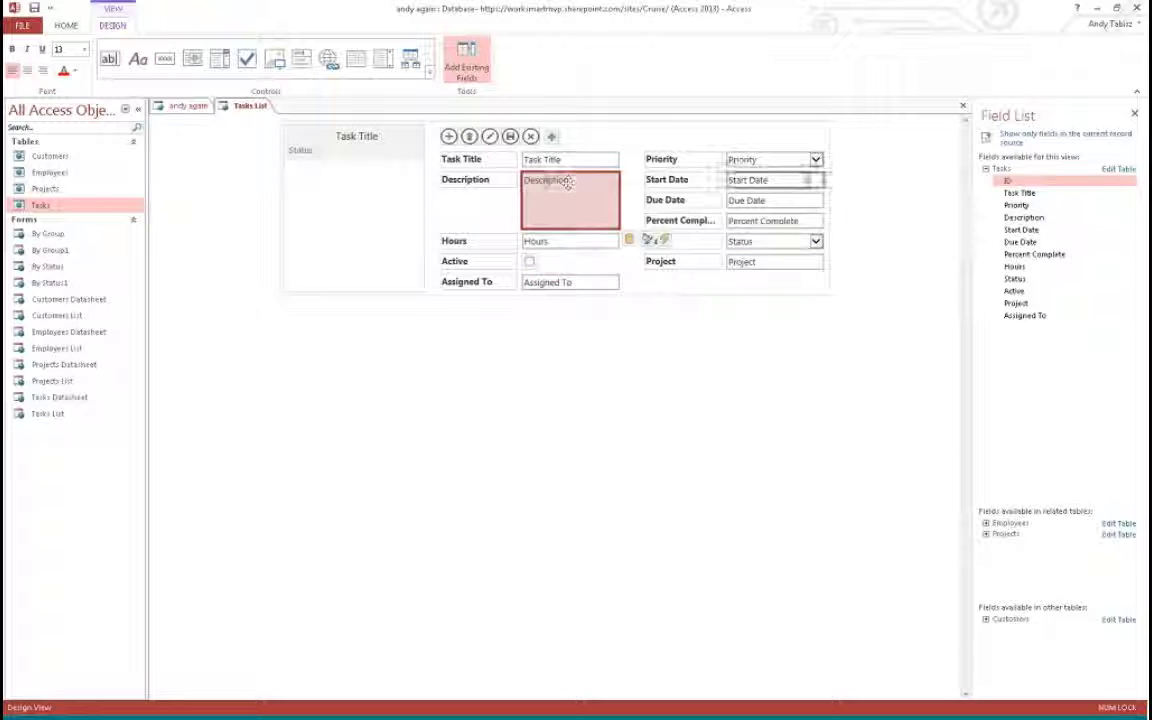
drag(705, 283, 836, 160)
click(540, 198)
drag(578, 200, 676, 198)
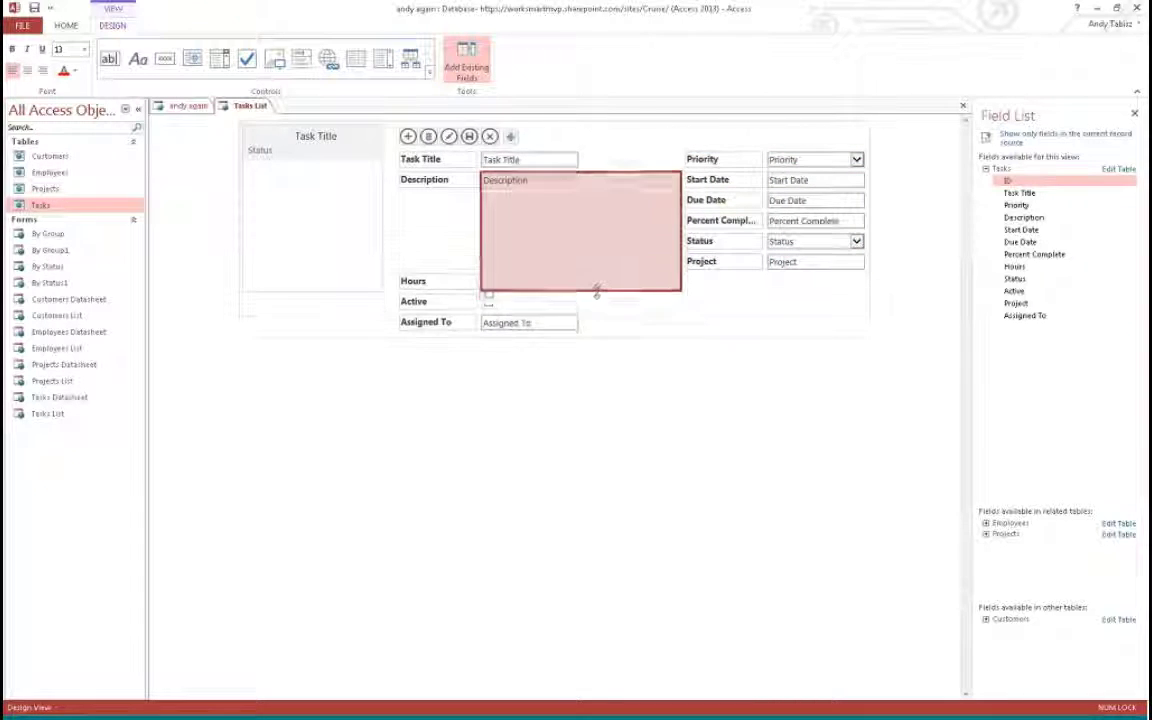
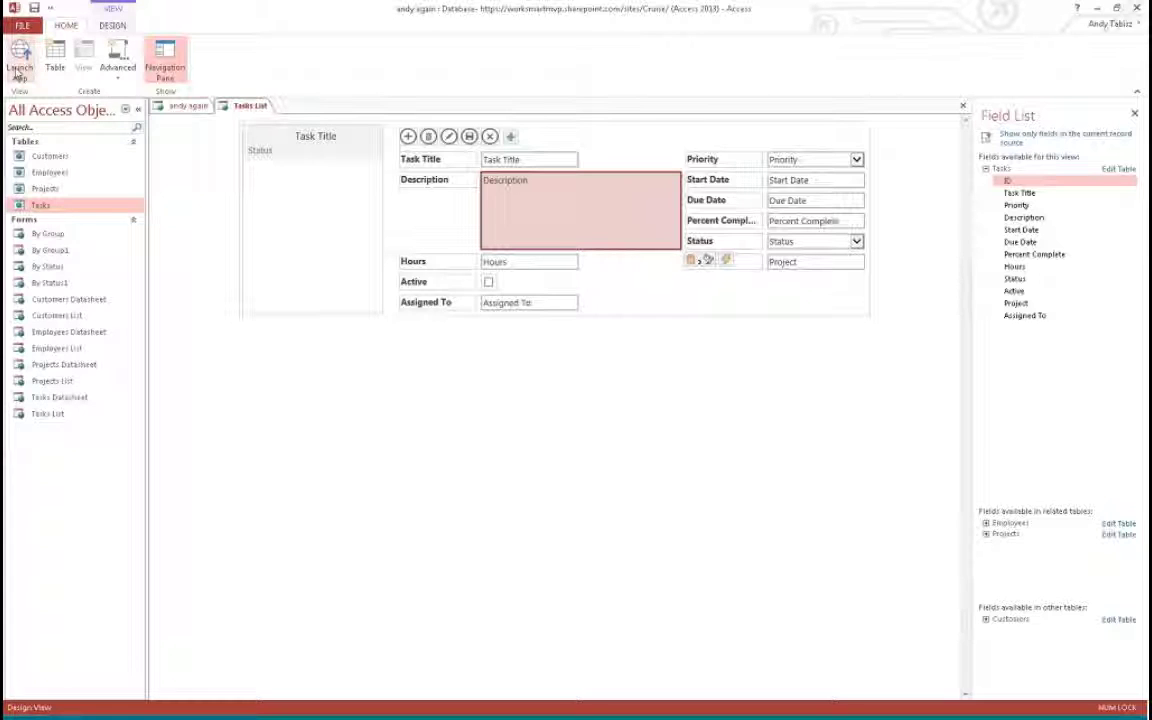
- Launch the web app in the browser and display the Employees list view
click(20, 50)
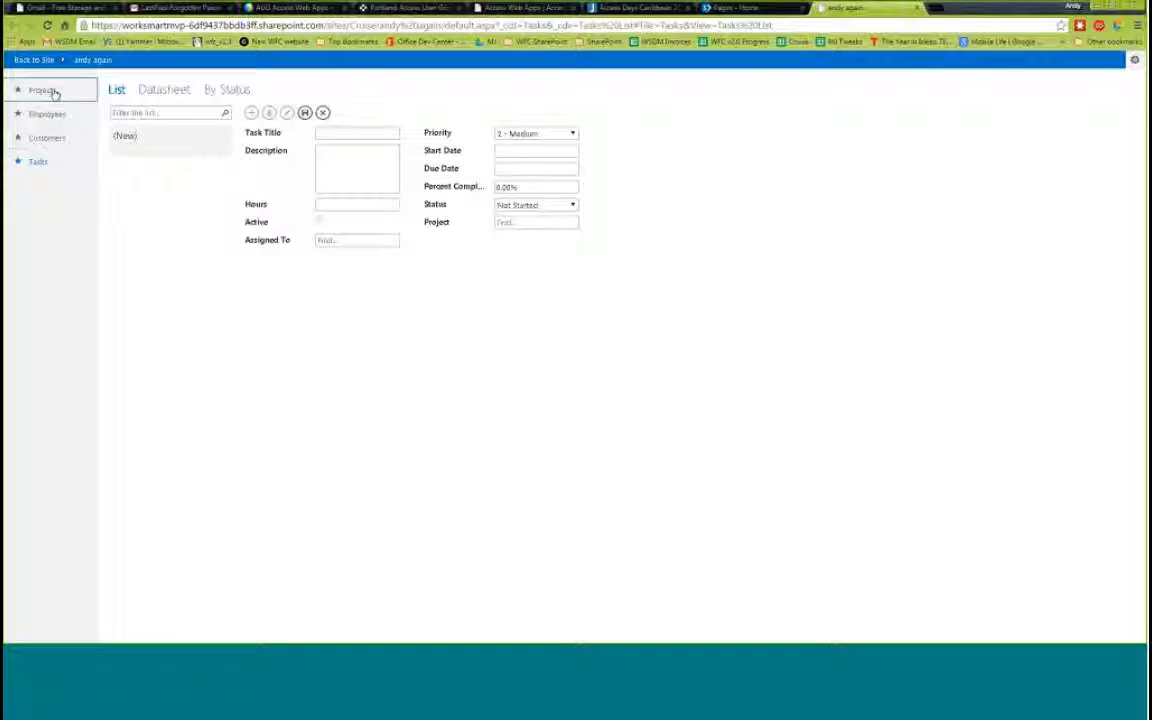
click(50, 114)
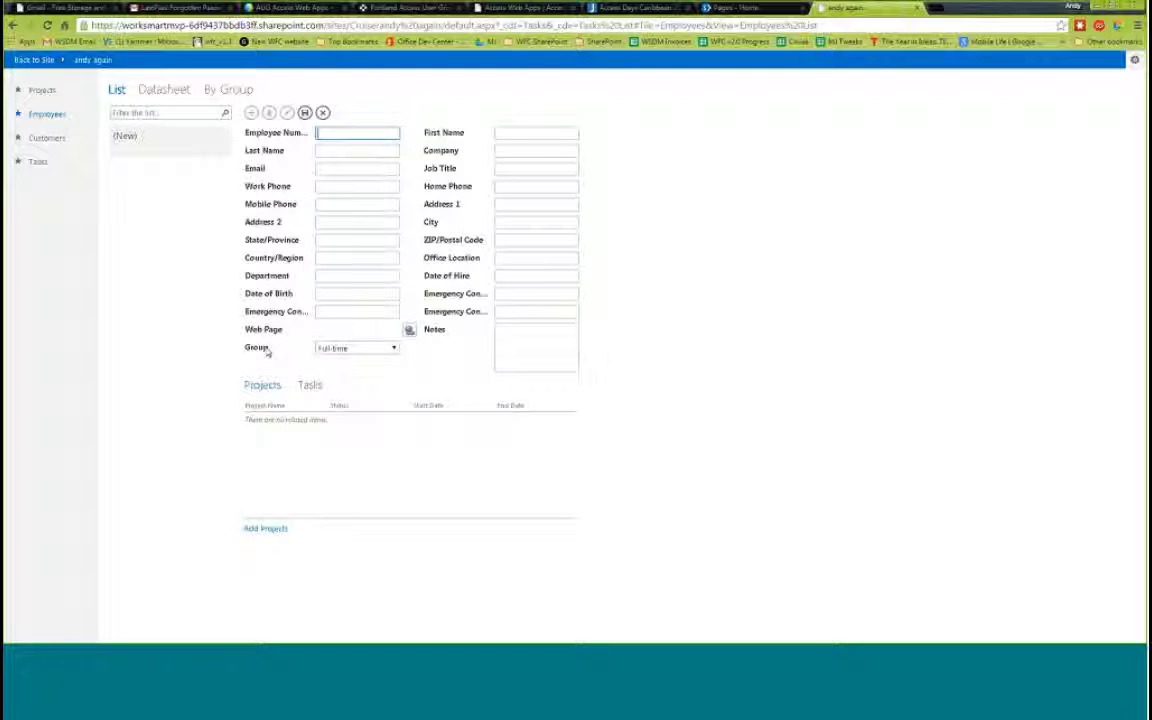
- Examine the Group choices of the new employee record, keeping Full-time selected
click(394, 349)
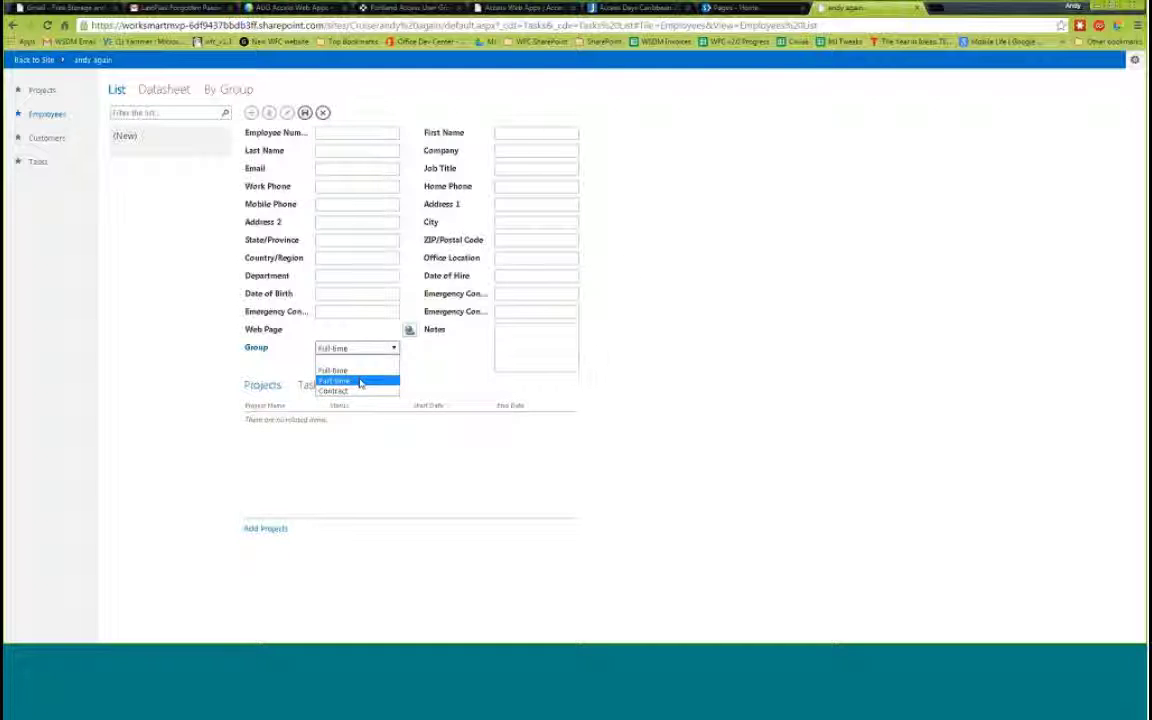
click(360, 371)
click(395, 349)
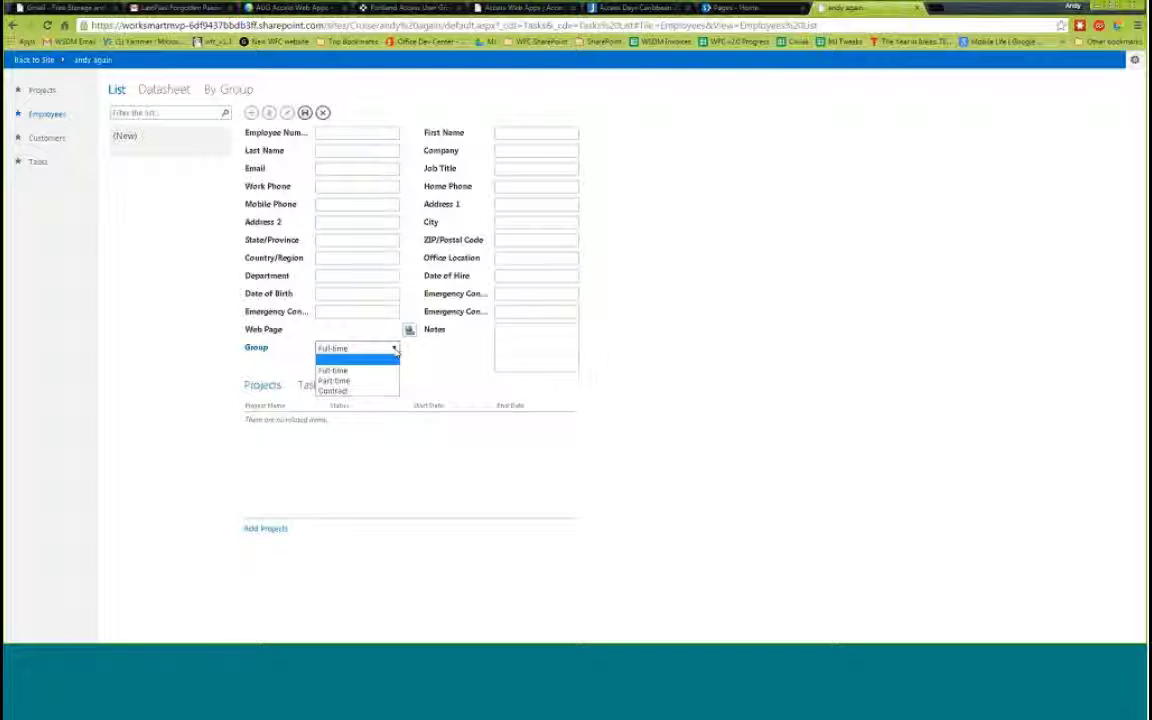
click(395, 349)
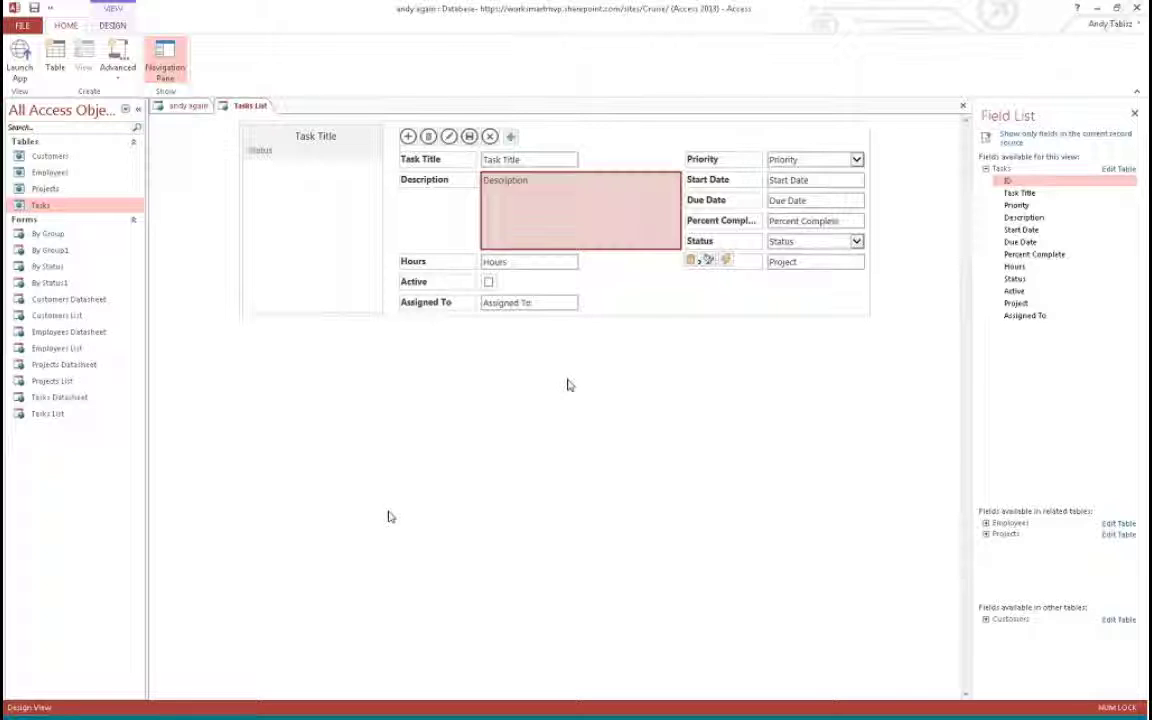
click(352, 464)
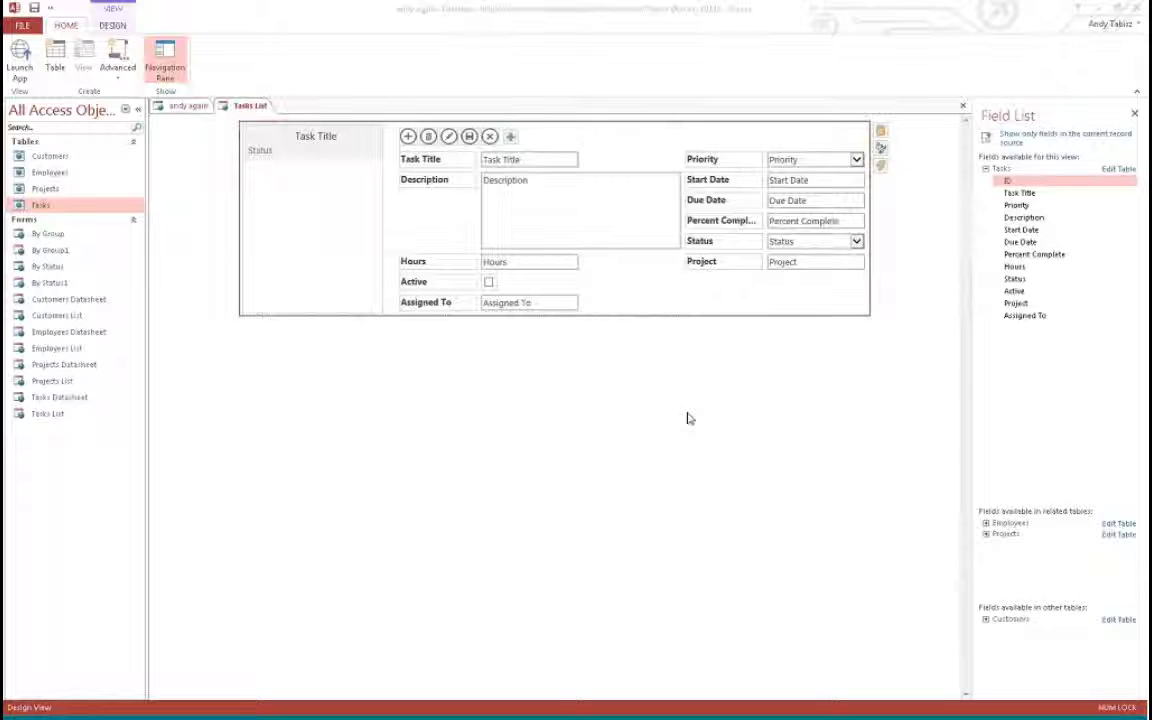
click(331, 207)
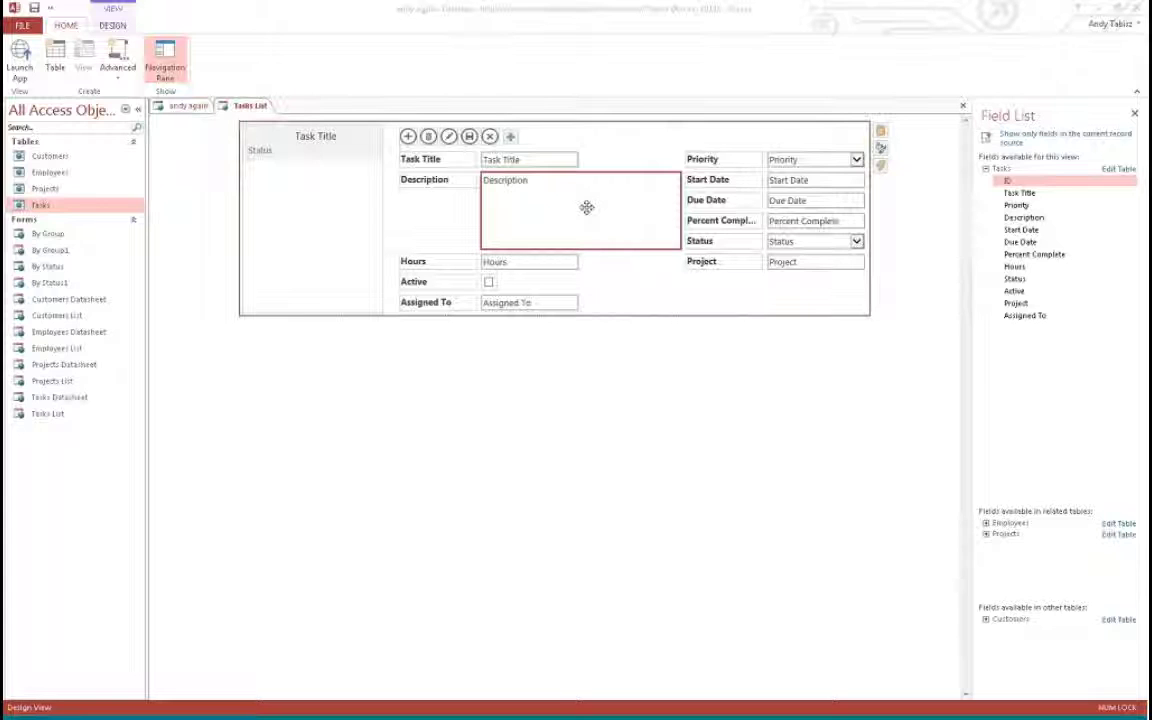
click(530, 160)
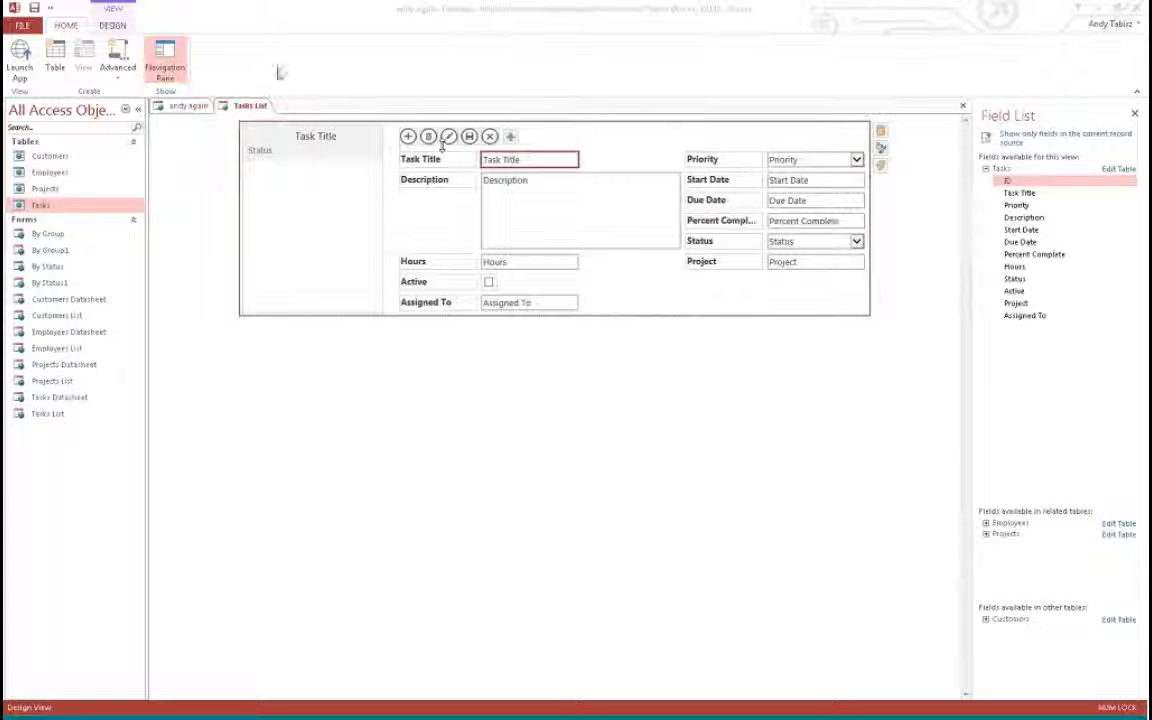
click(248, 130)
click(597, 190)
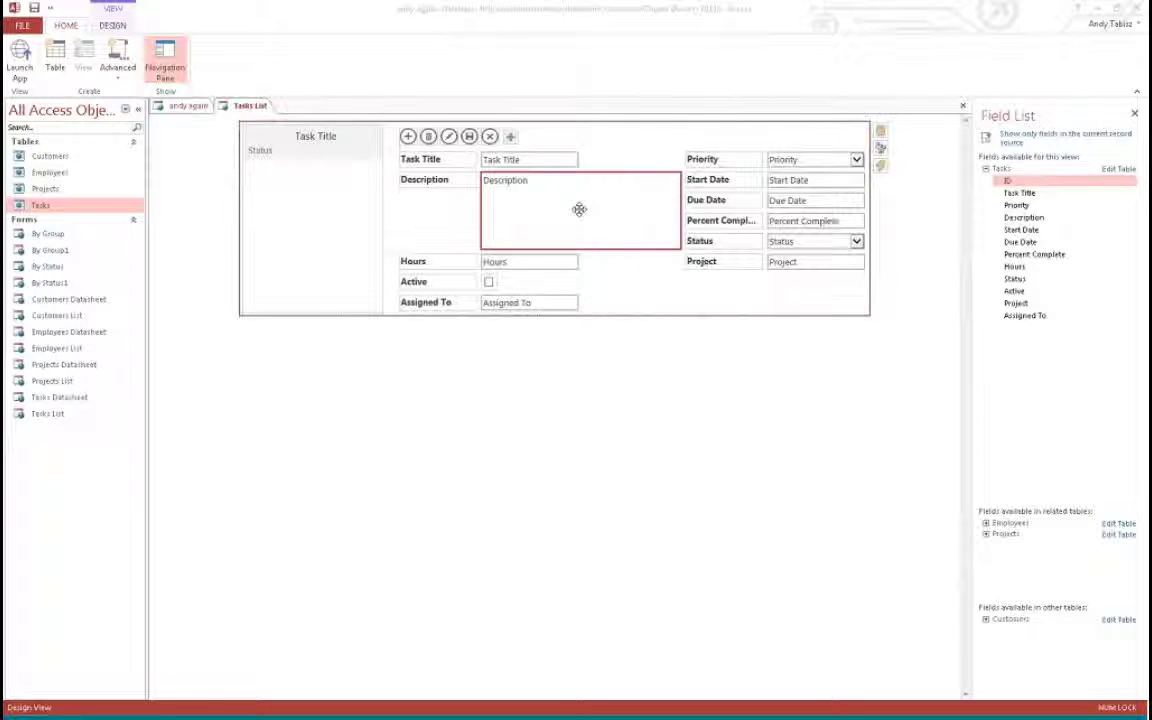
- Start a new custom web app in Access and name it "Another Andy"
click(25, 26)
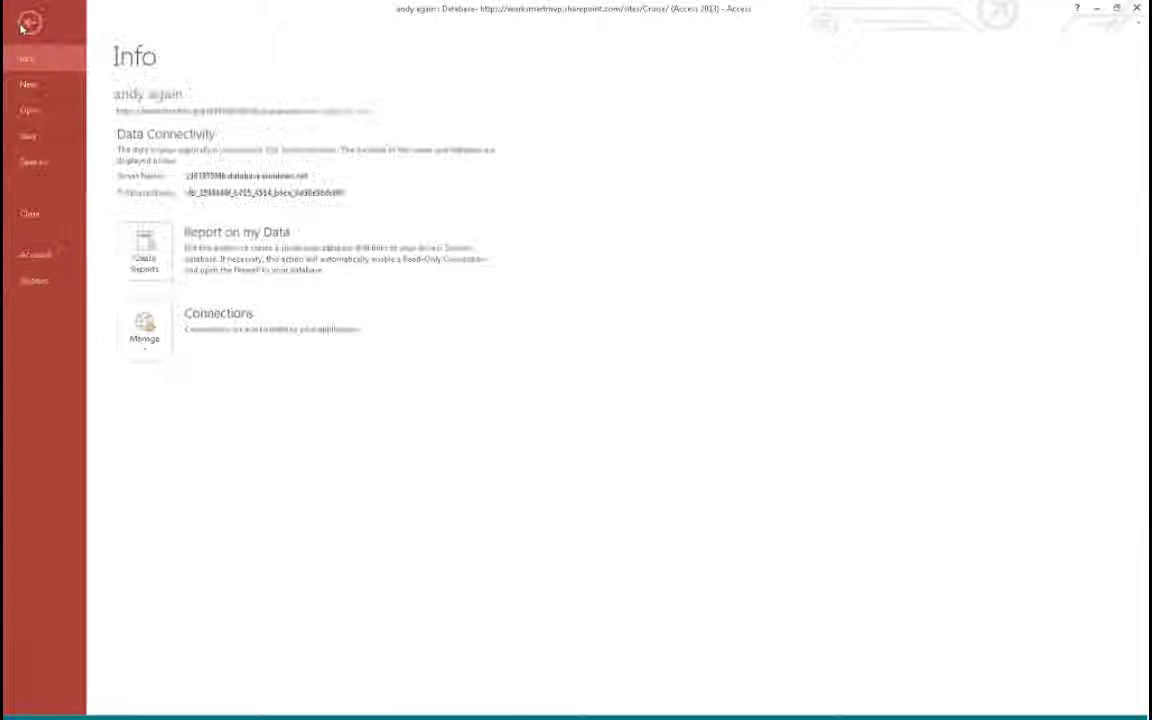
click(28, 86)
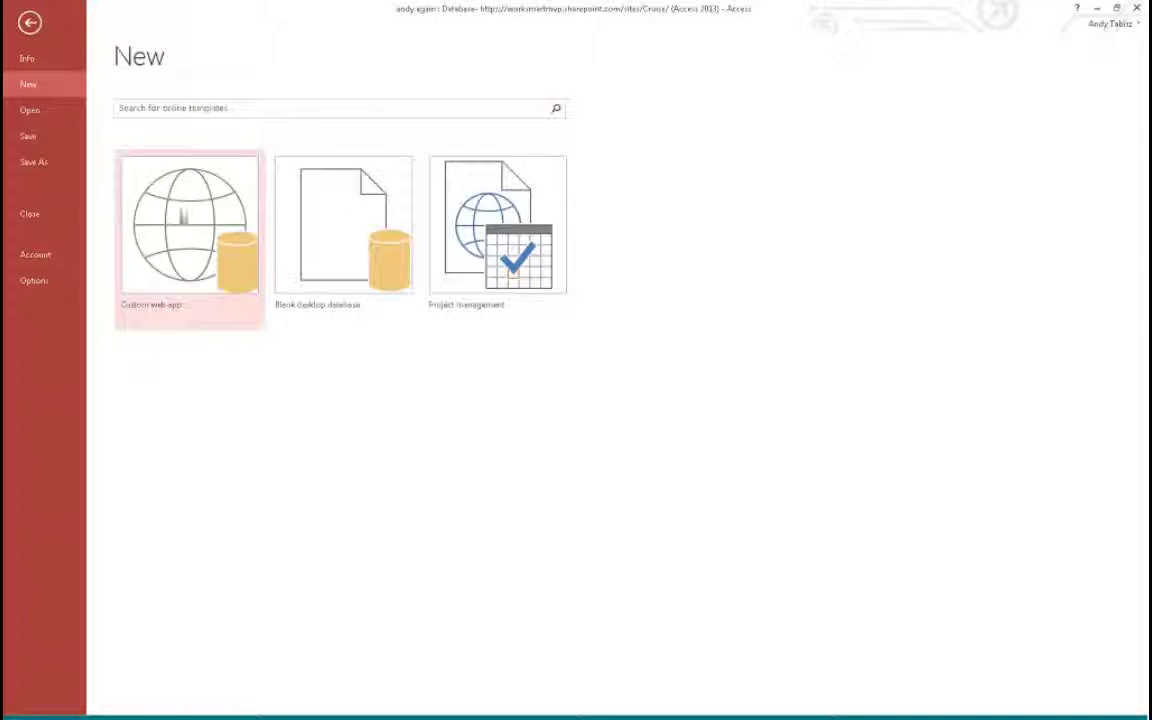
click(180, 230)
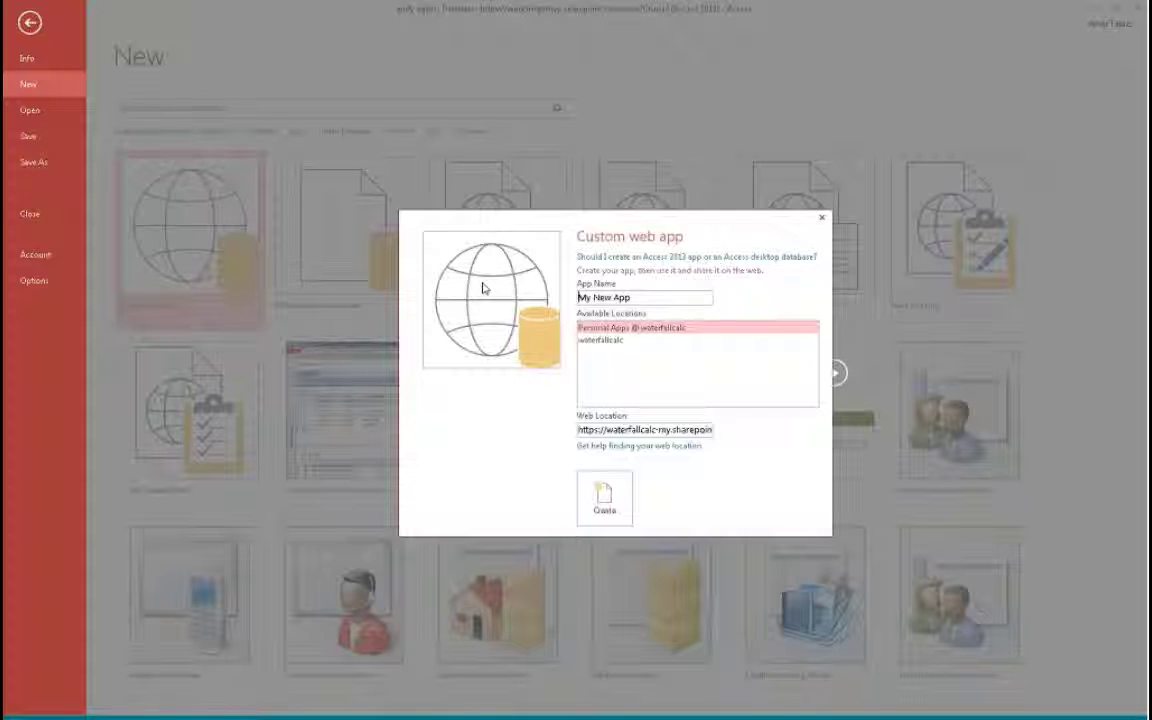
text(Anot)
key(BackSpace)
key(BackSpace)
text(other Andy)
- Set the web location to the worksmartmvp SharePoint Cruise site and create the app, discarding the unsaved Tasks List changes
drag(580, 429, 745, 429)
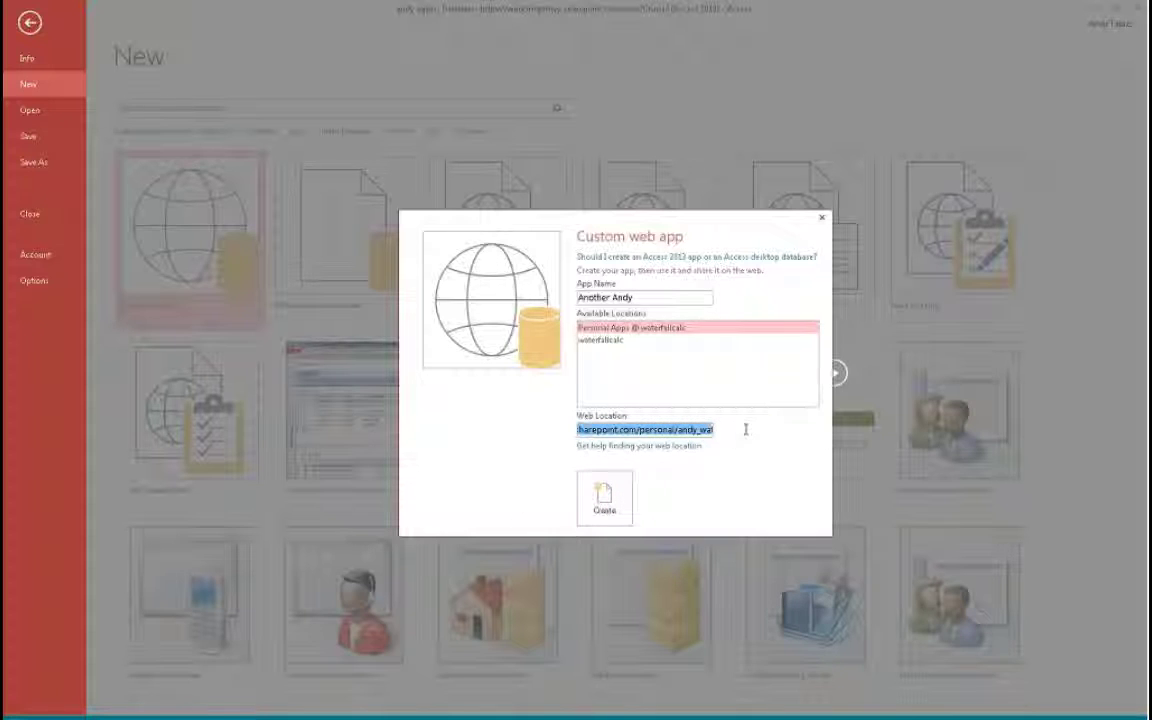
key(ctrl+v)
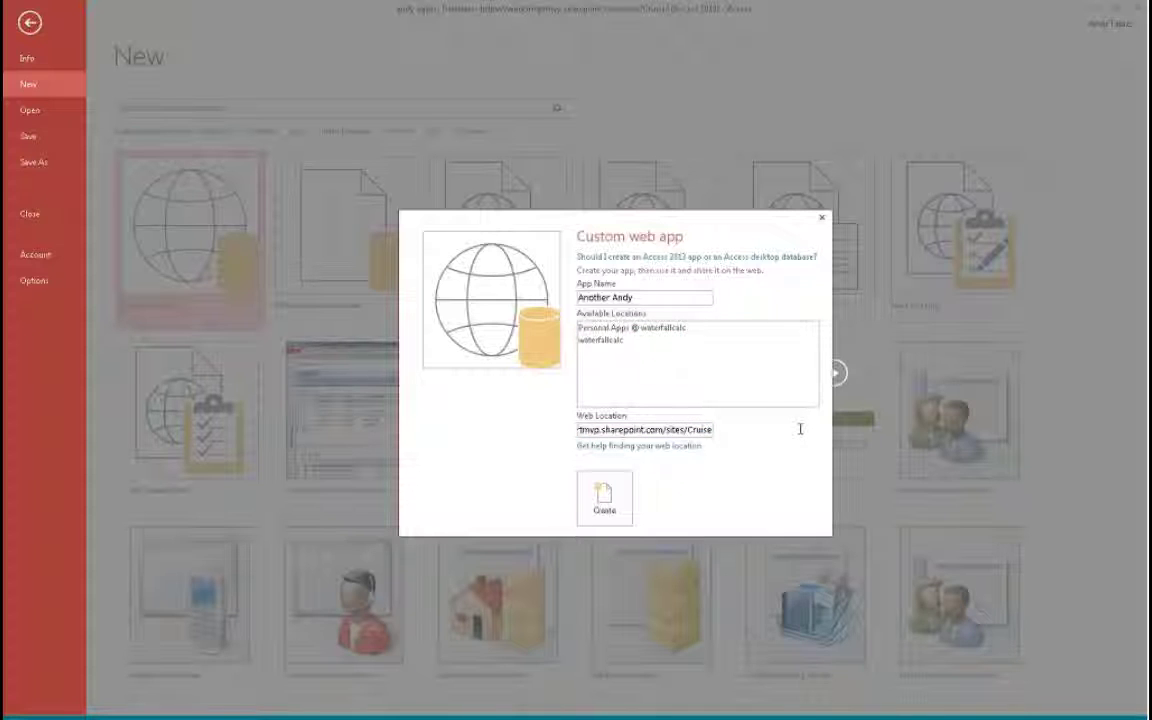
click(604, 498)
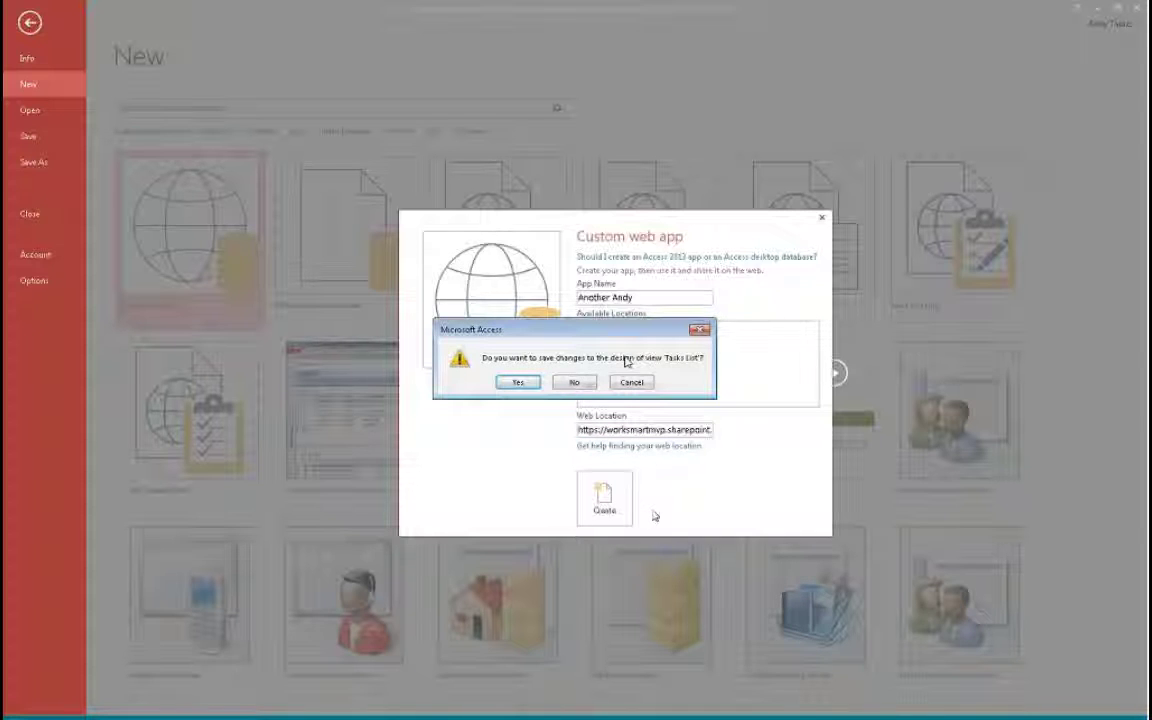
click(578, 382)
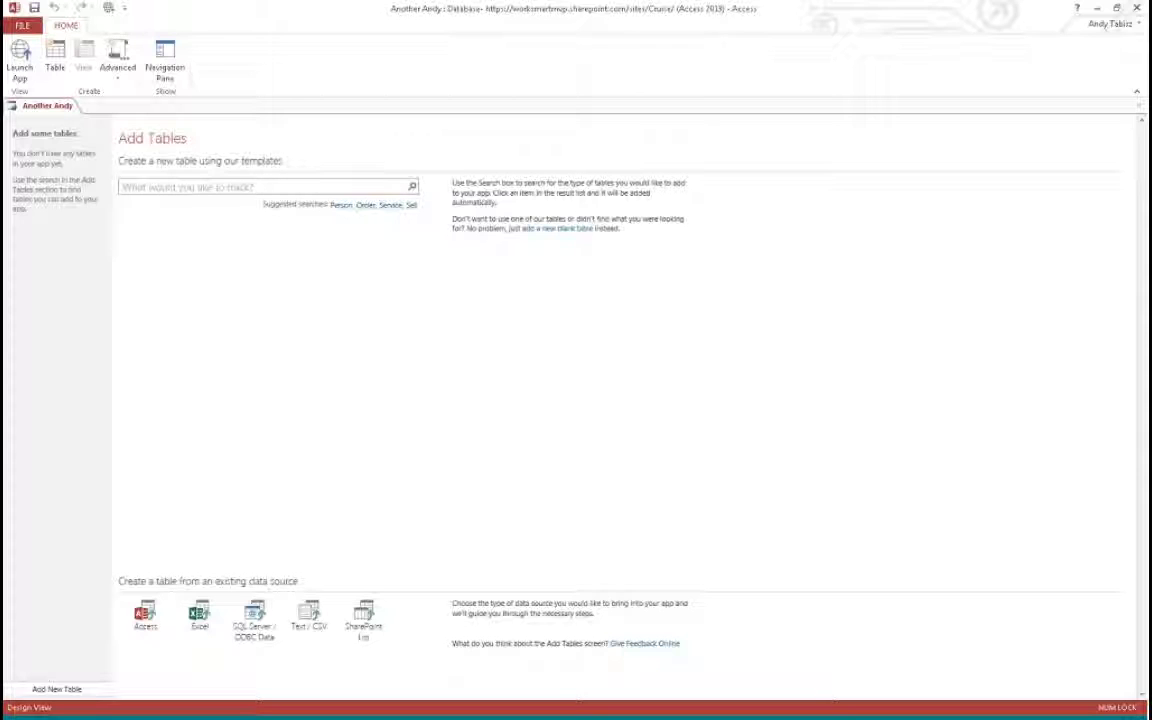
- Add a new blank table to the app and define a Short Text field named FirstName
click(556, 229)
click(568, 229)
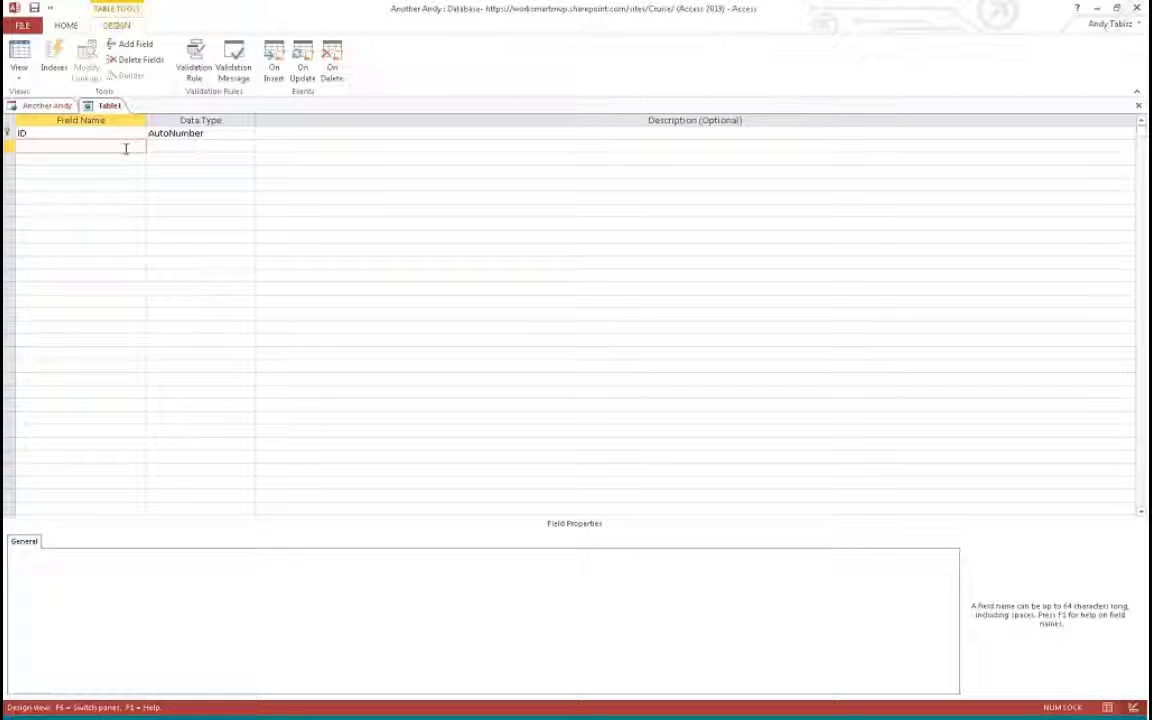
click(122, 147)
text(FirstNamee)
key(BackSpace)
key(Tab)
key(Tab)
key(Tab)
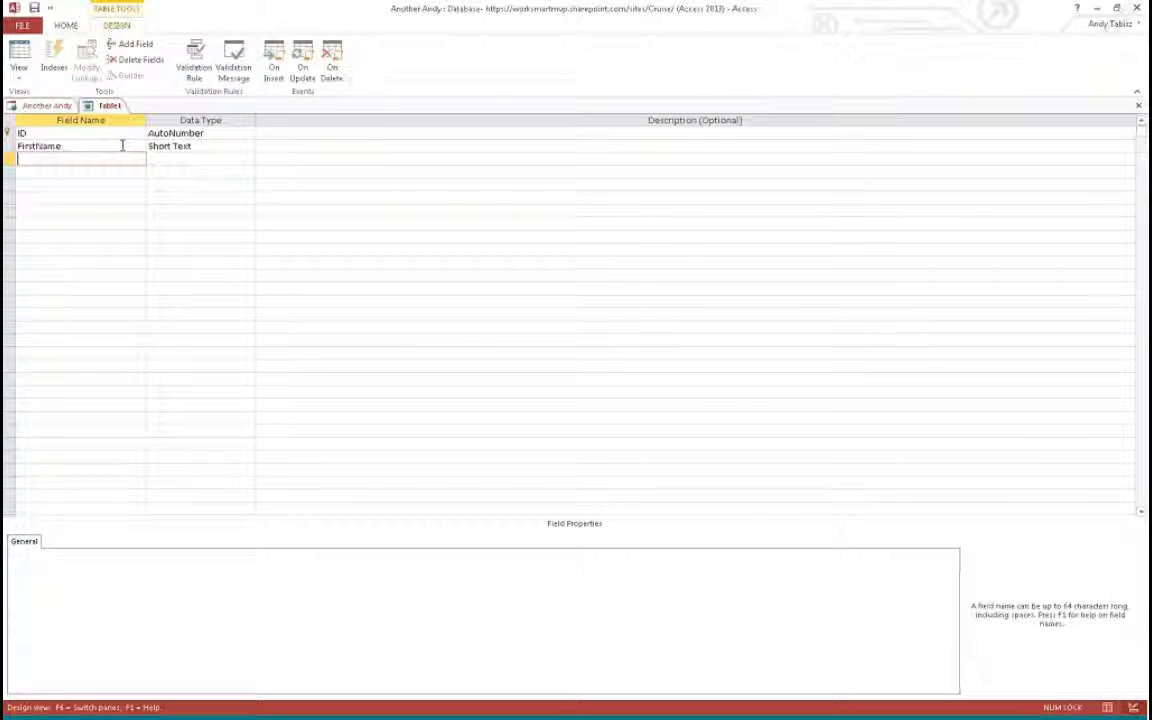
- Add the Short Text fields MI, LastName and Company below FirstName in the table design
text(MI)
key(Tab)
key(Tab)
key(Tab)
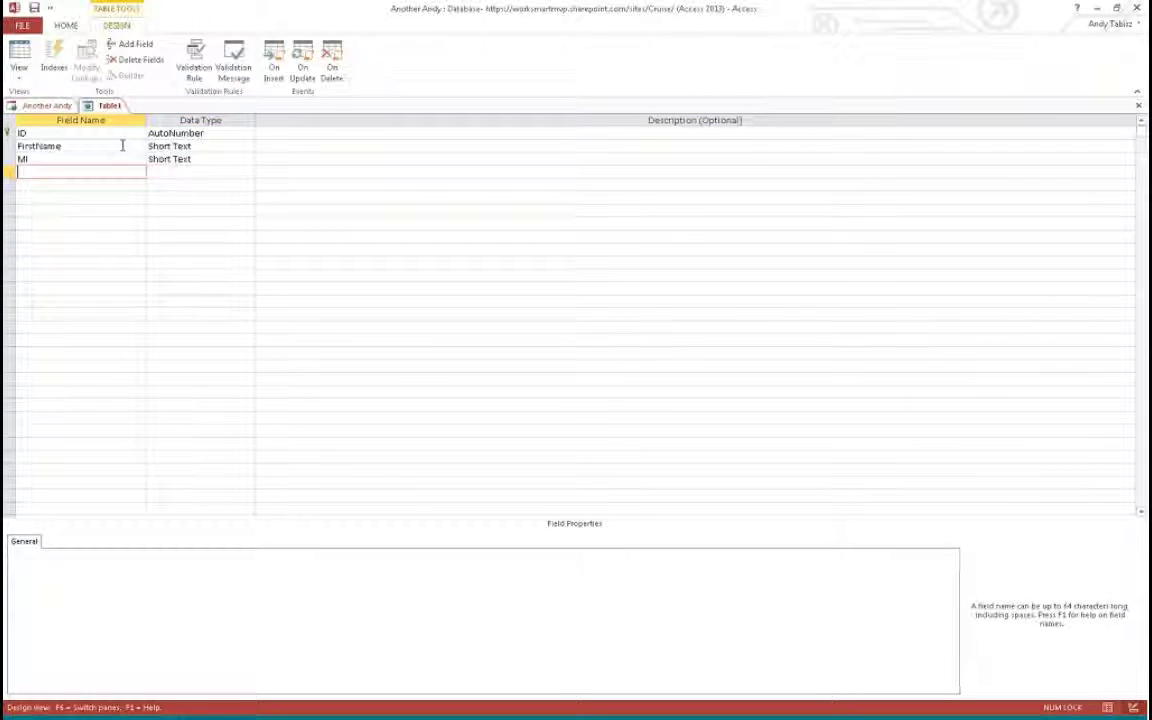
text(LastName)
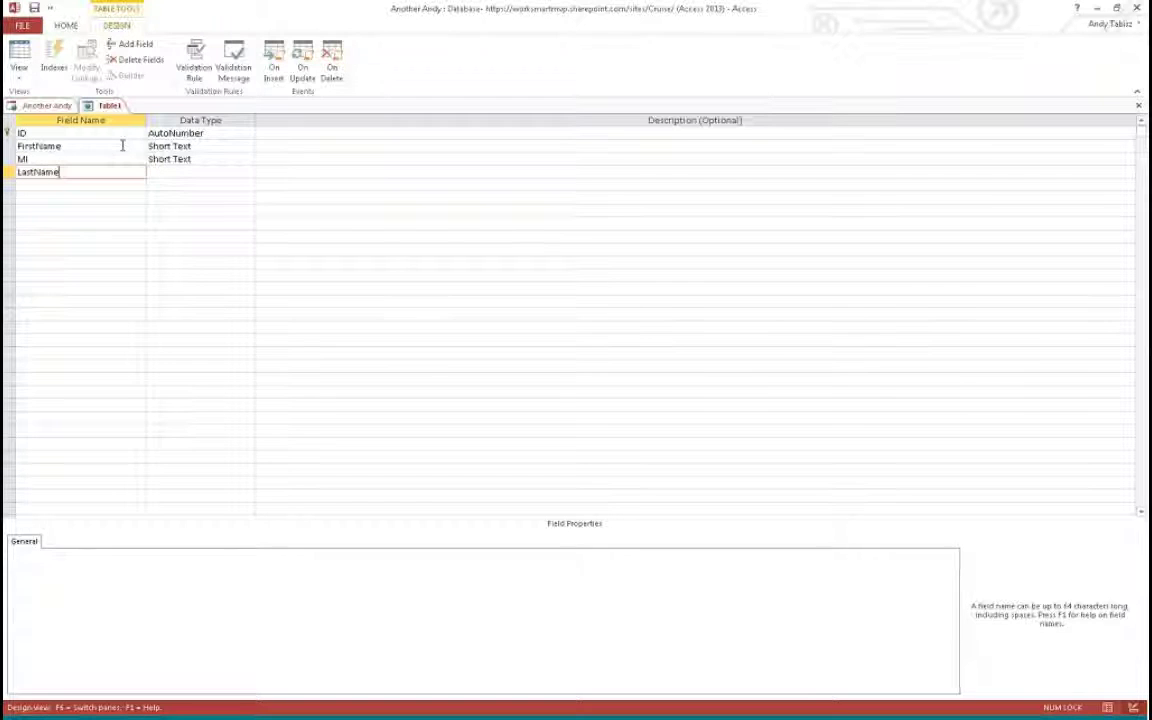
key(Tab)
key(Tab)
key(Tab)
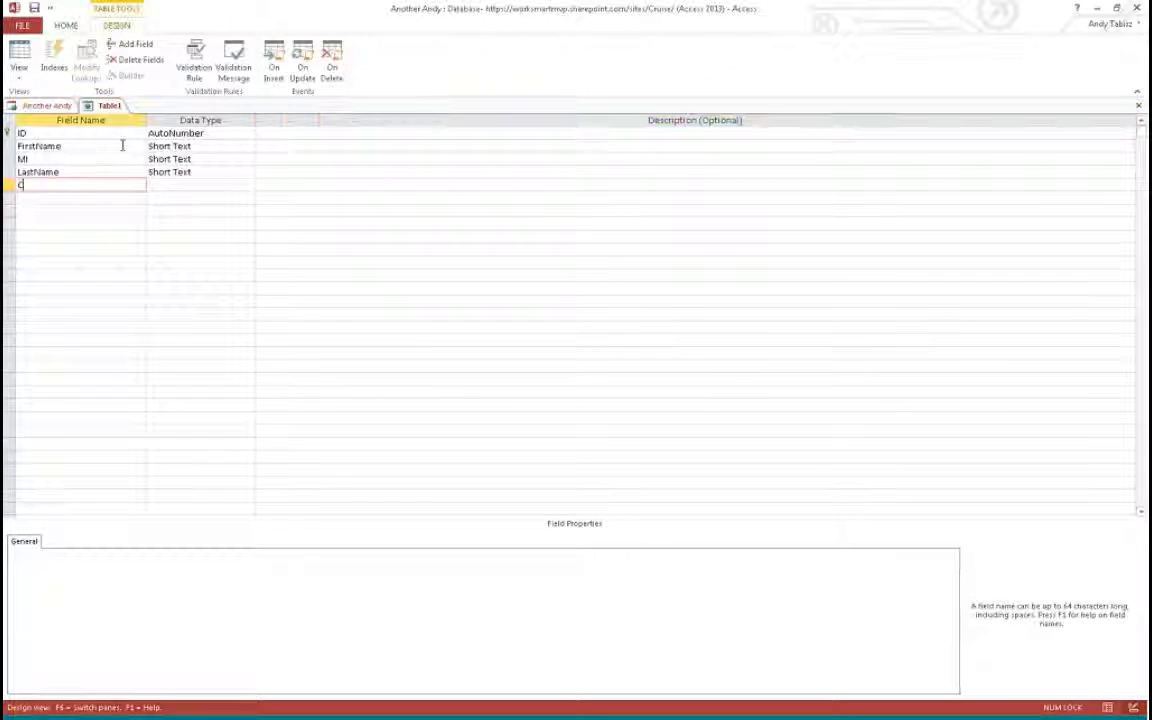
text(Company)
key(Tab)
key(Tab)
key(Tab)
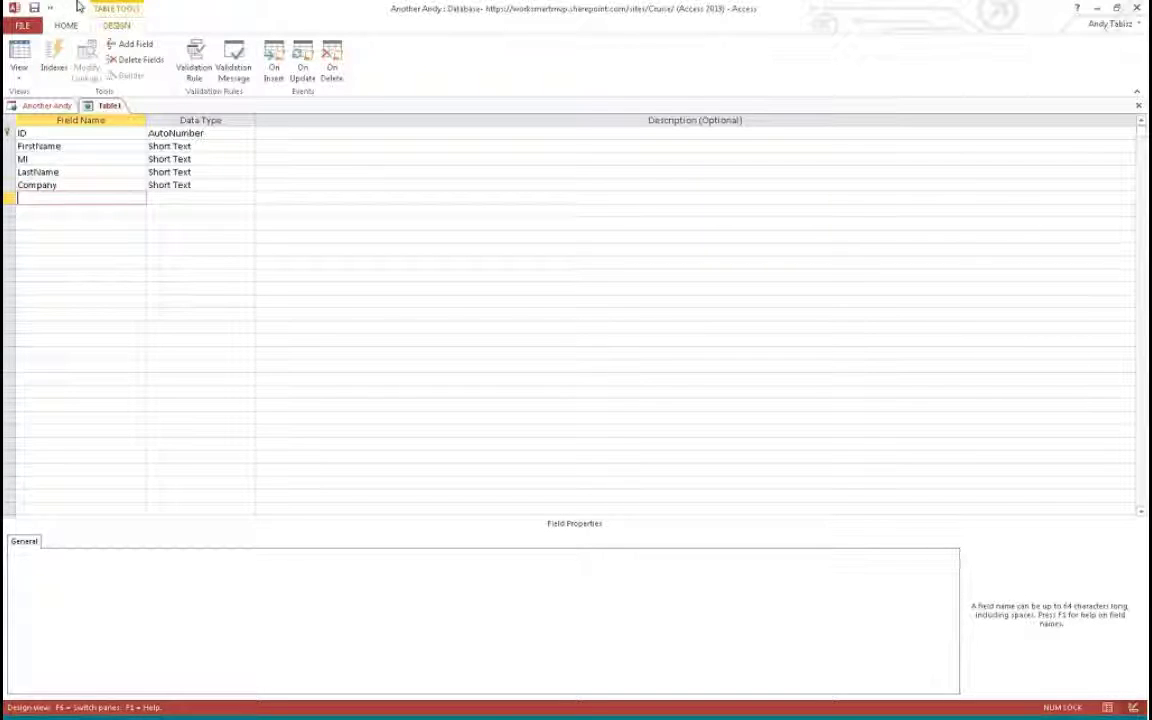
- Save the table as tblContacts and close its design
click(34, 7)
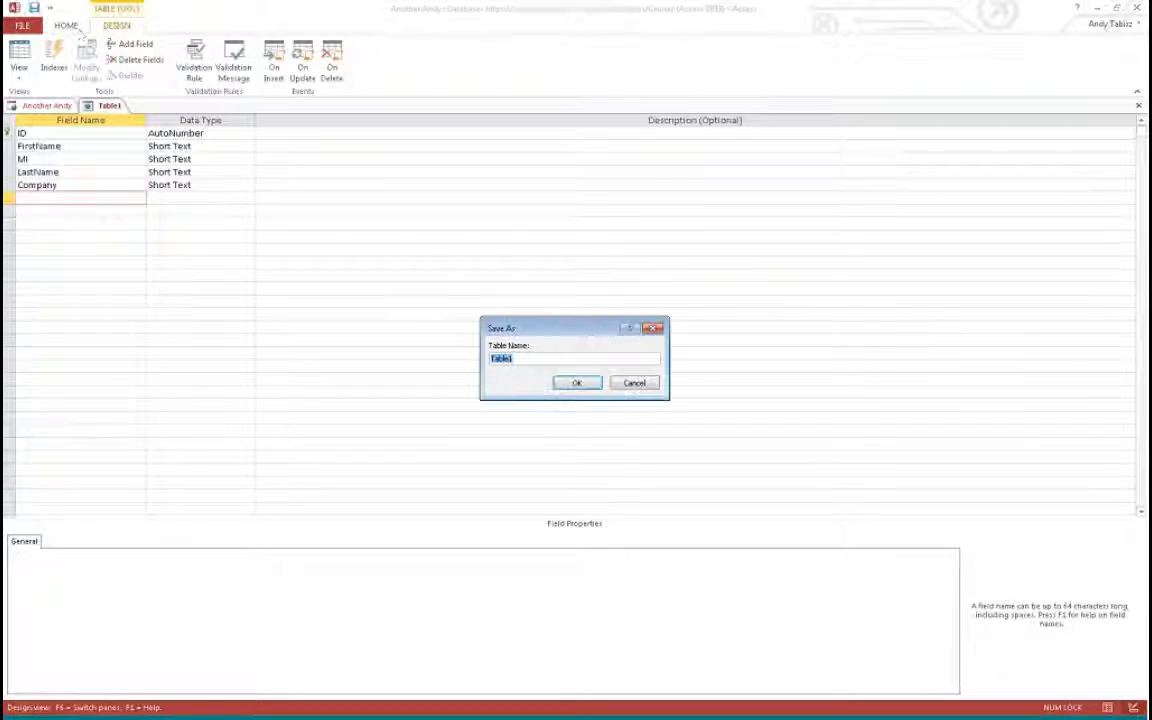
text(tblConta)
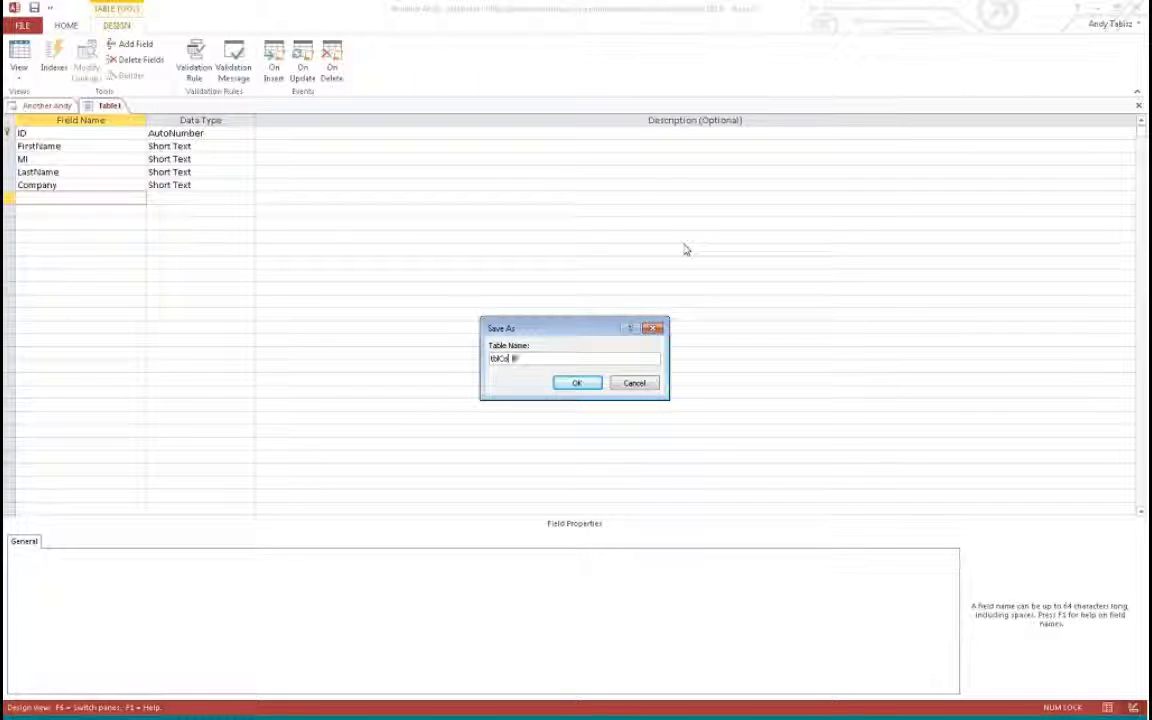
text(cts)
key(Return)
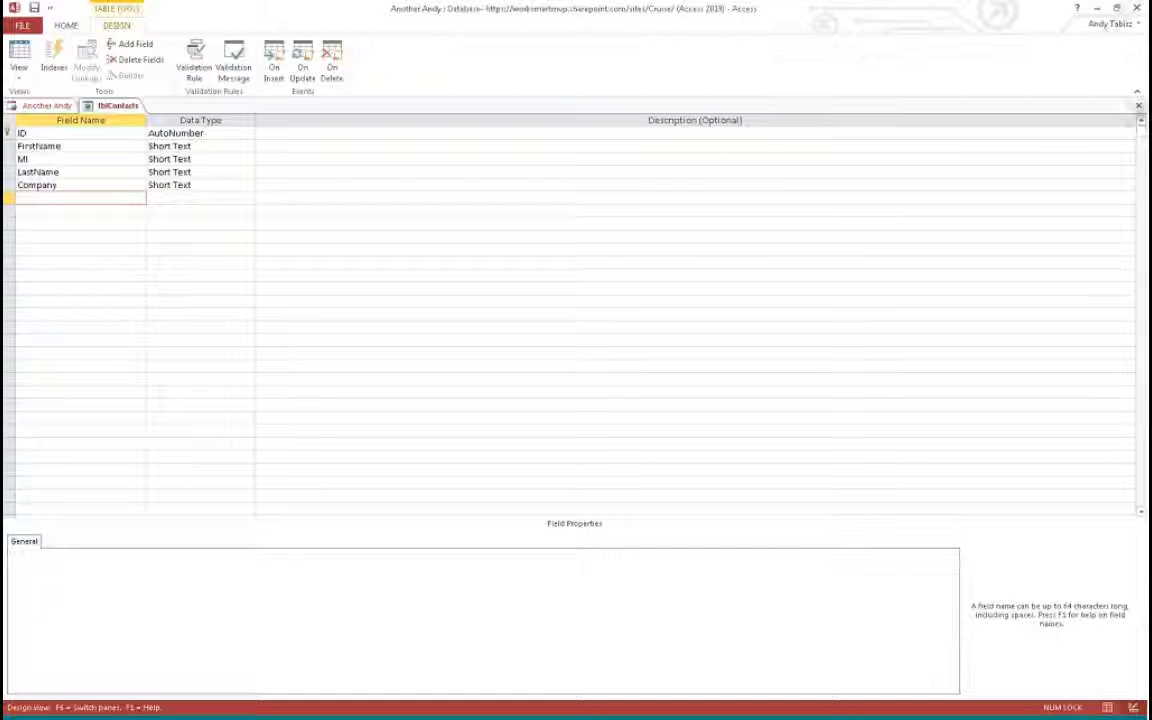
click(1138, 105)
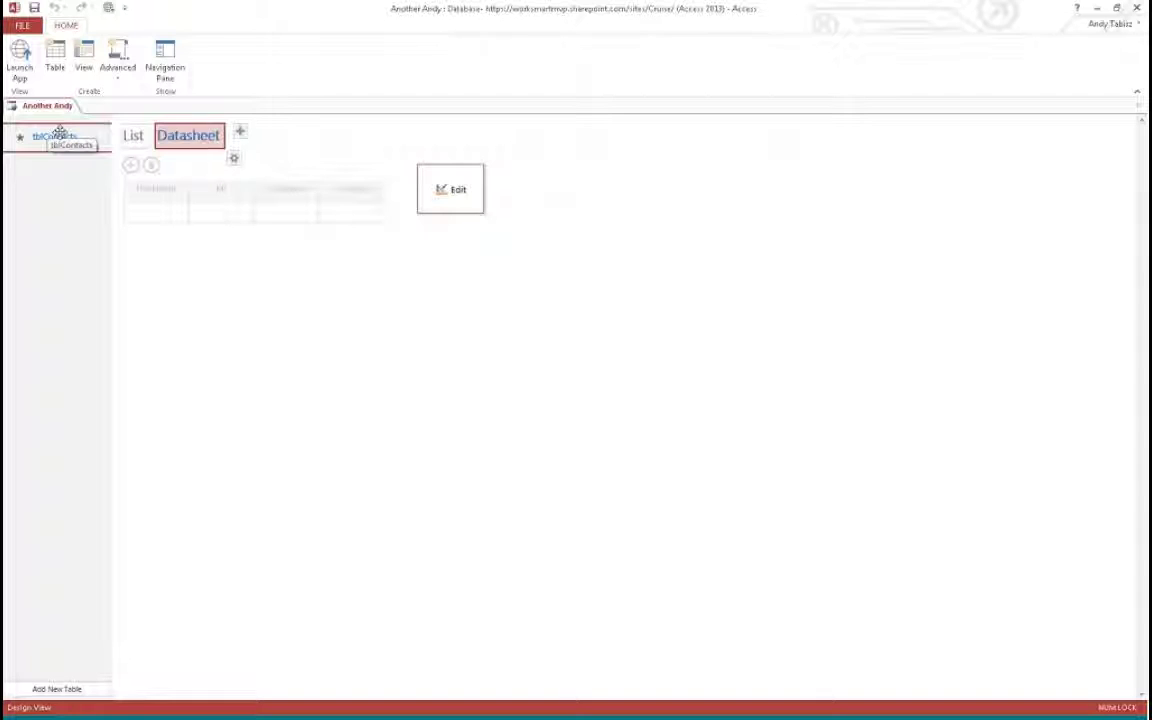
- Compare the List and Datasheet views of tblContacts and open the List view for editing
click(130, 138)
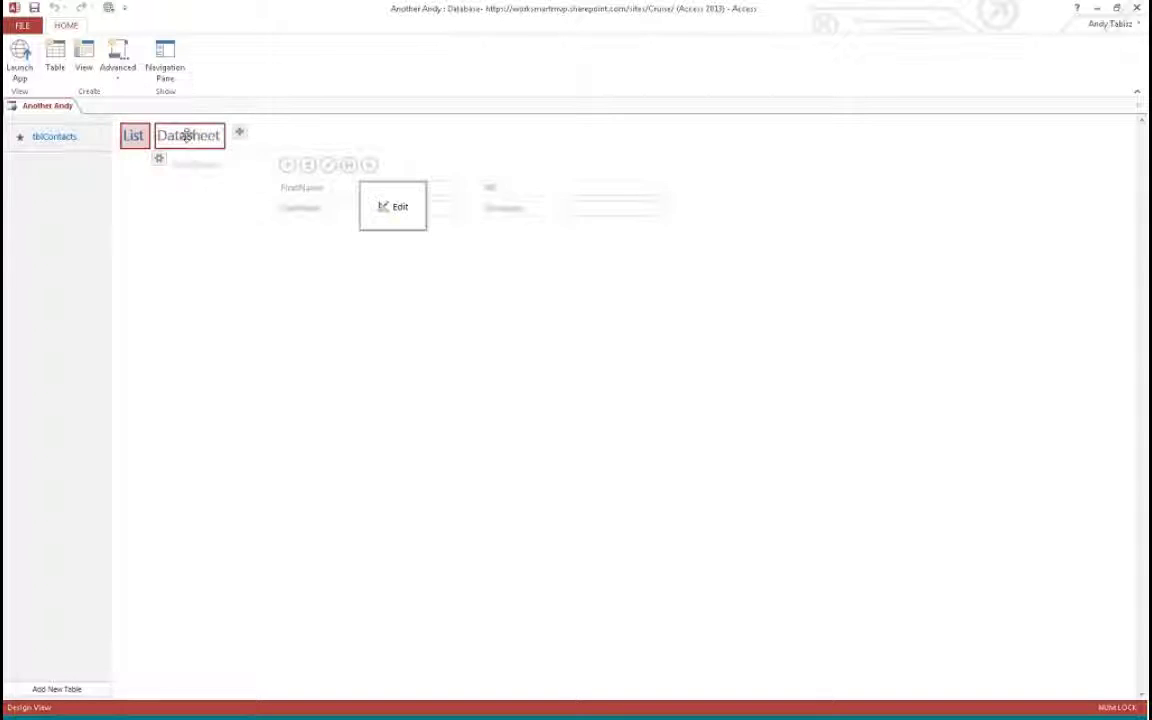
click(191, 138)
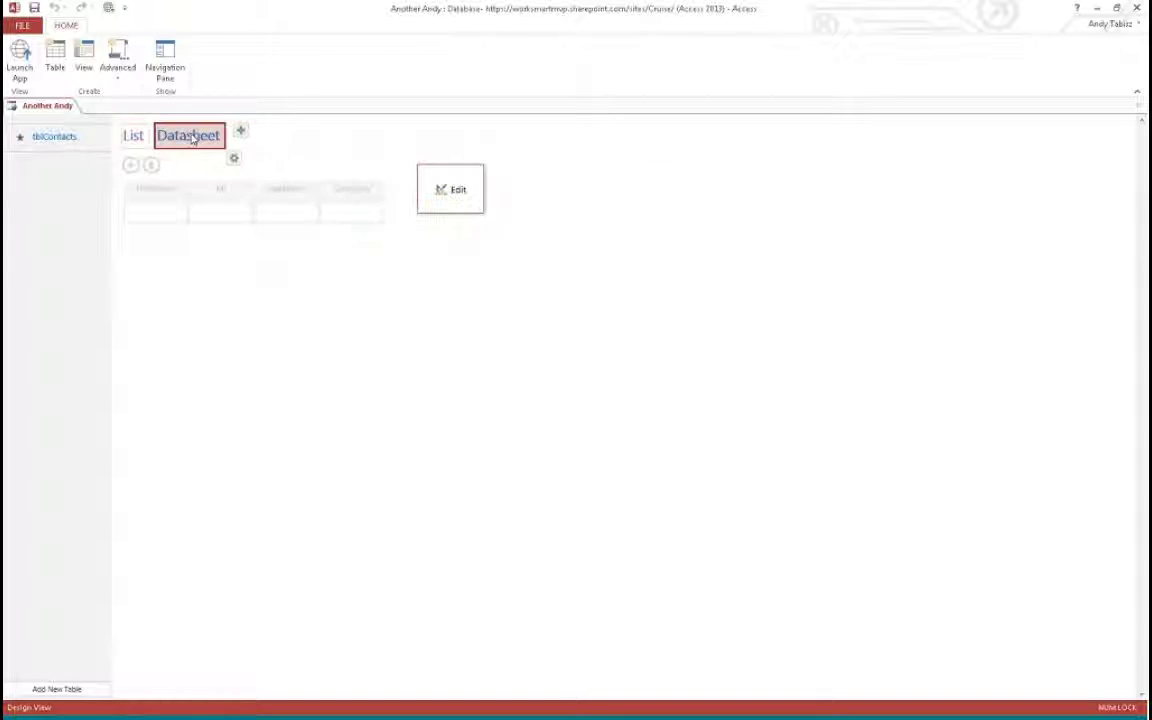
click(133, 135)
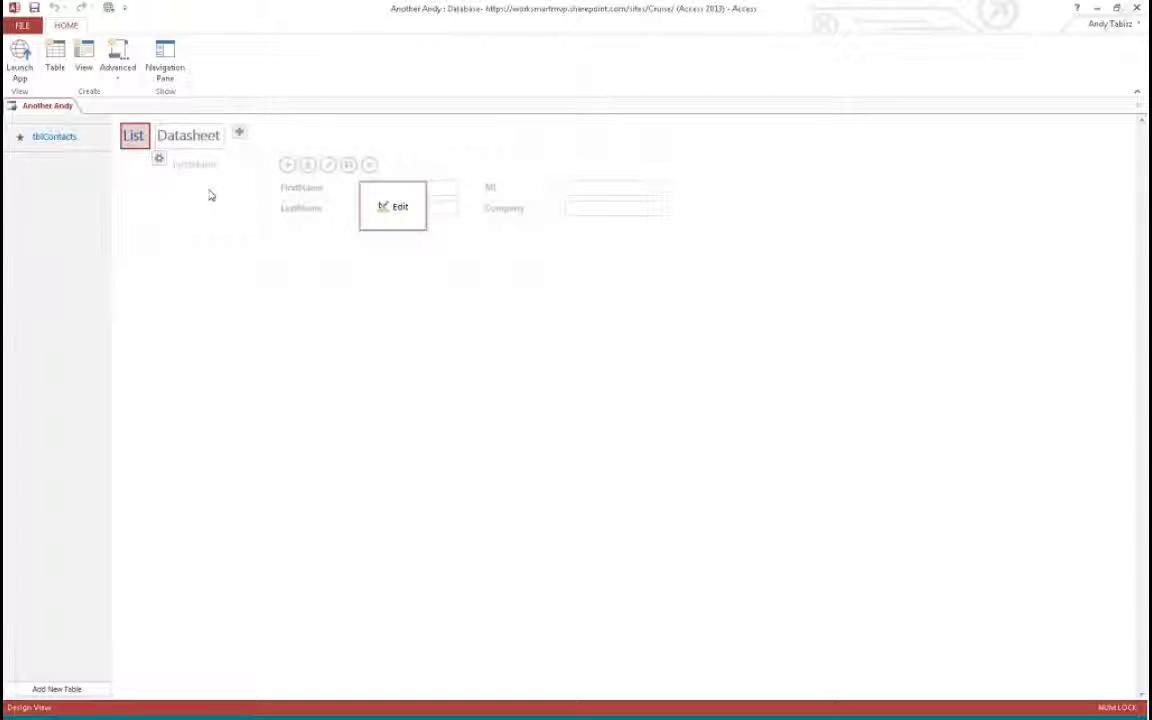
click(190, 133)
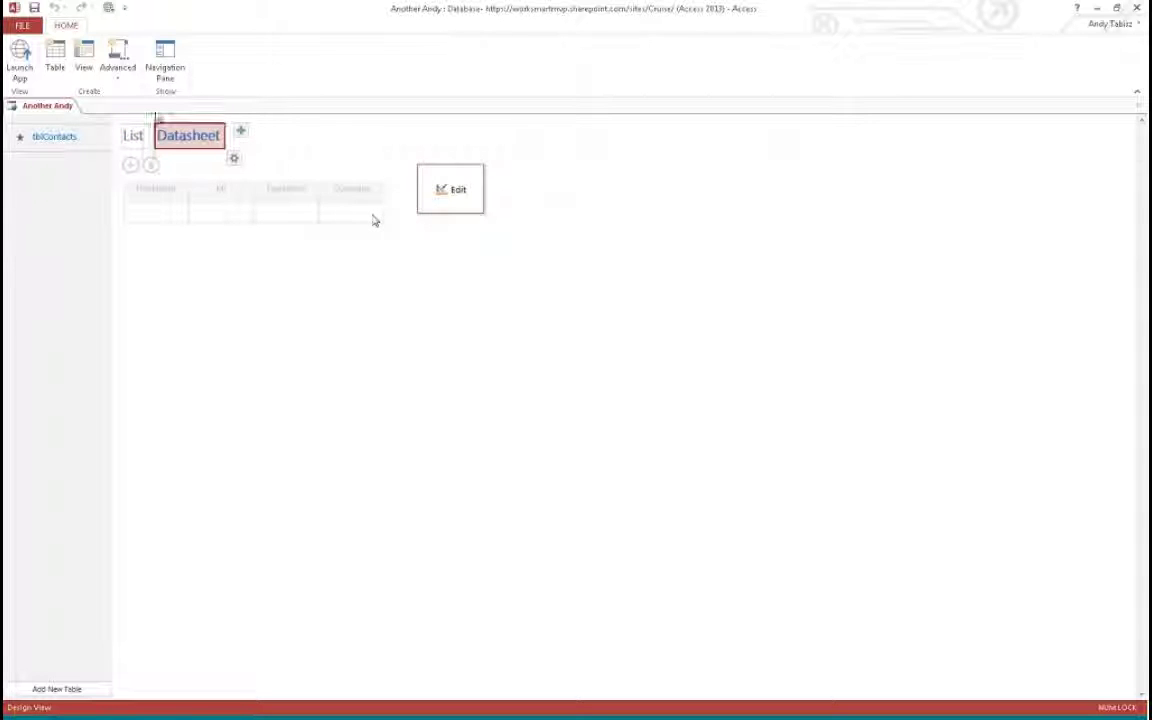
click(136, 137)
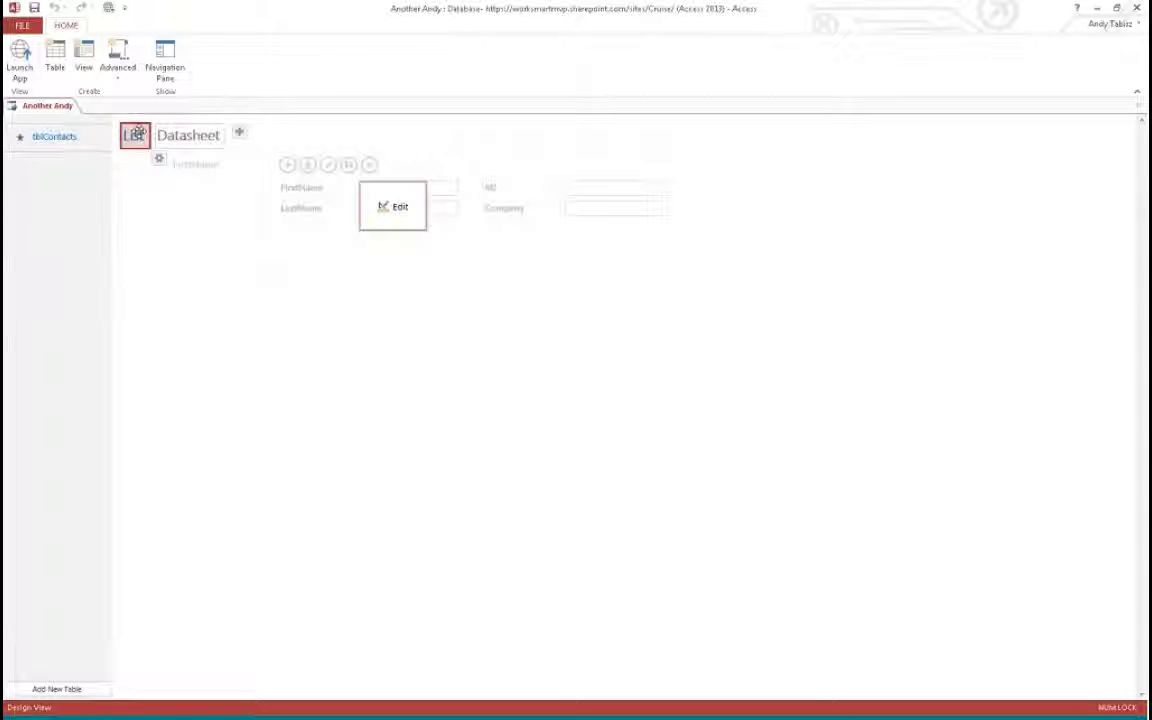
click(399, 207)
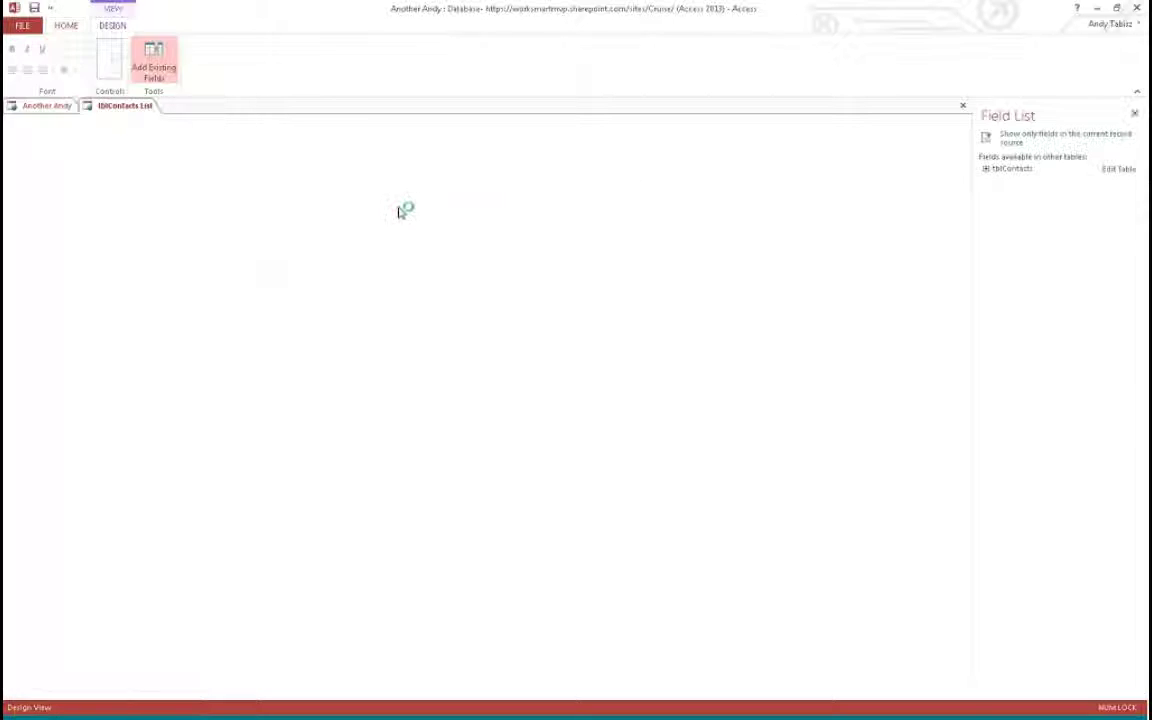
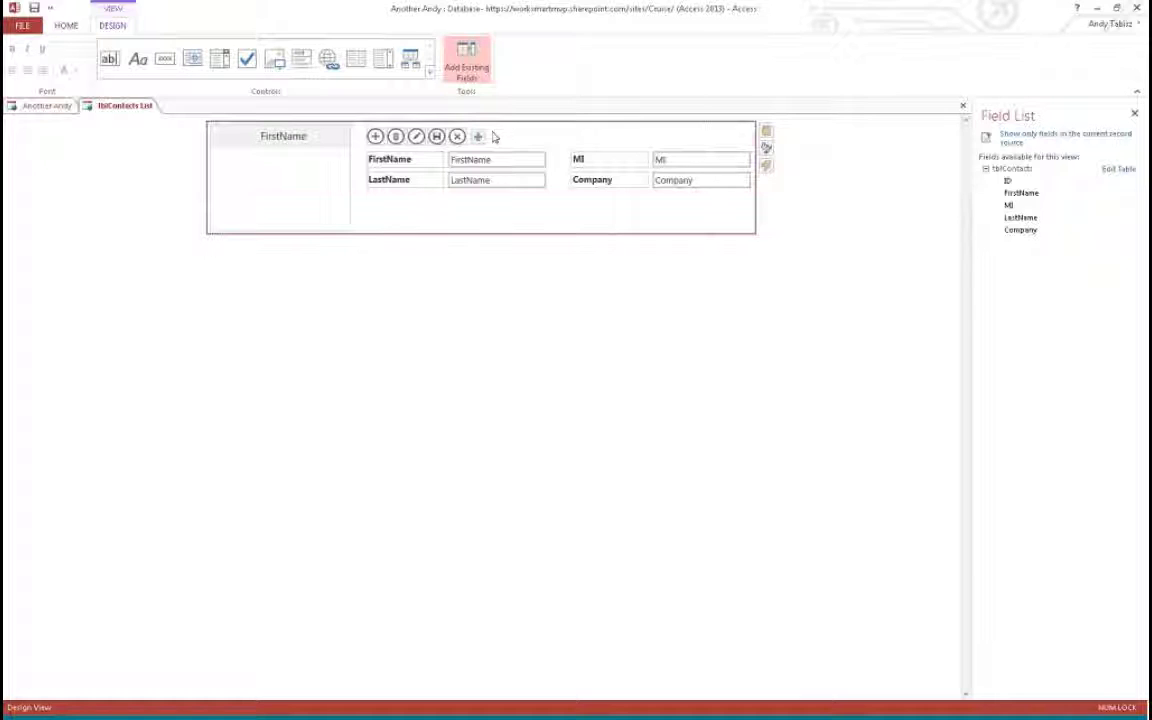
click(457, 136)
click(374, 136)
click(501, 143)
click(416, 136)
click(372, 136)
click(456, 136)
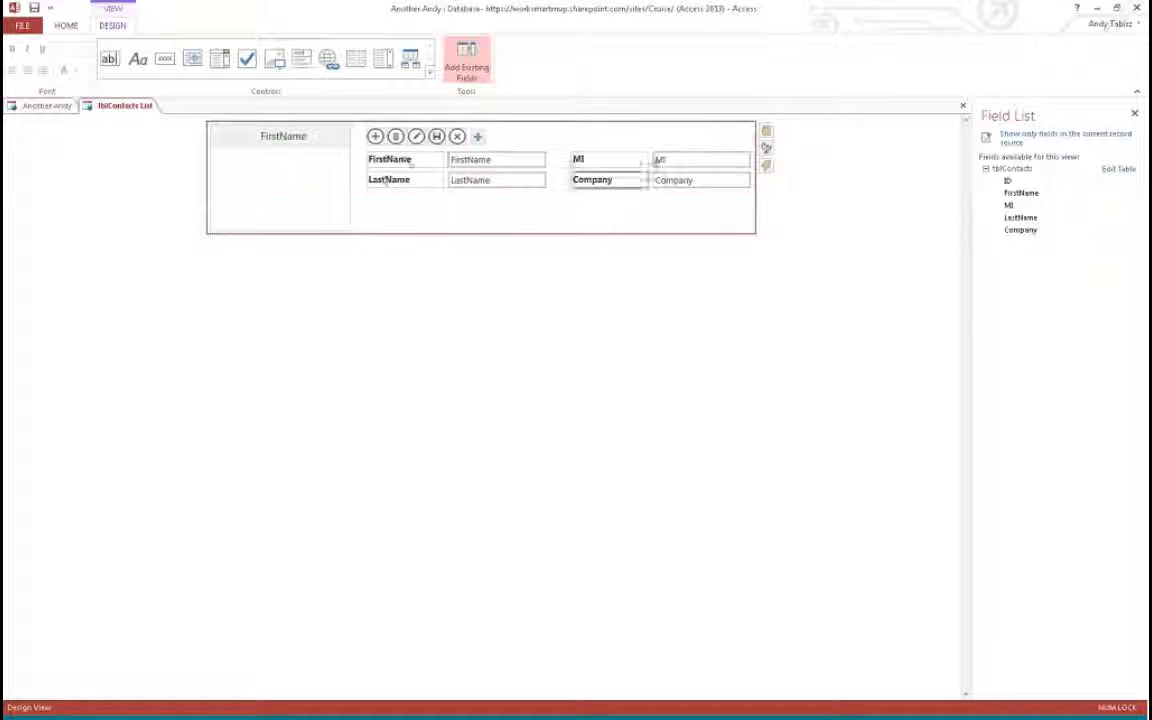
- Save the tblContacts List view, launch the app in the browser and check the entry fields of the new contact record
click(34, 8)
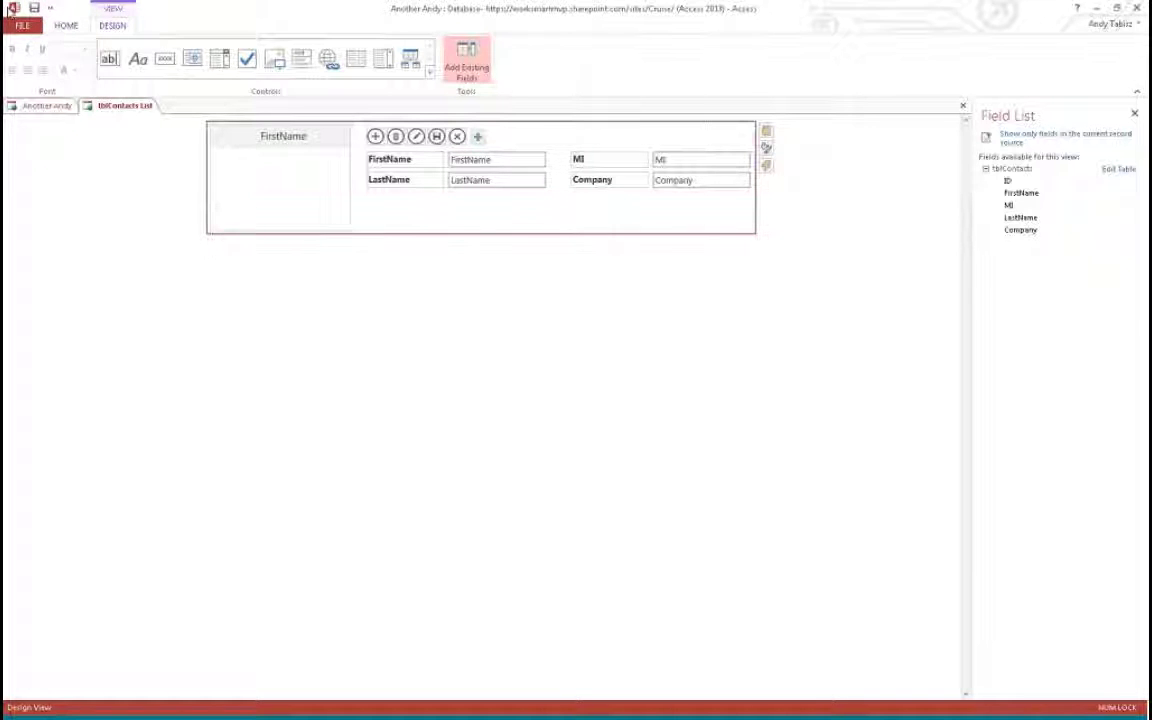
click(62, 25)
click(20, 55)
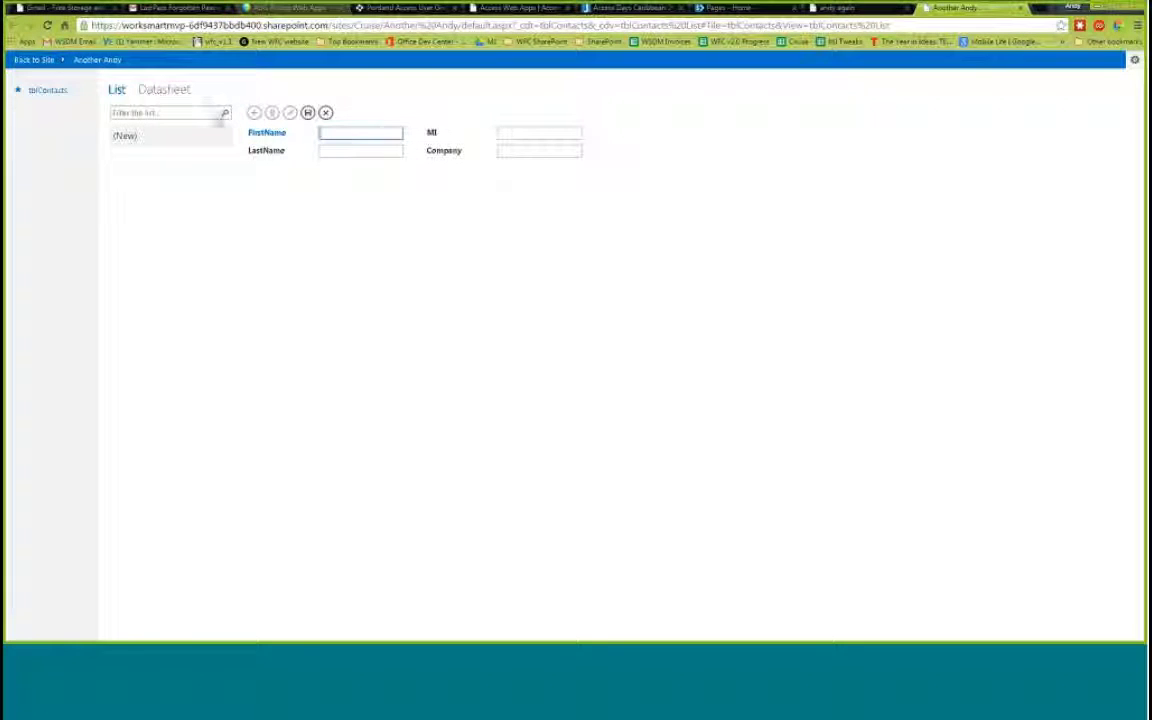
click(339, 151)
click(503, 131)
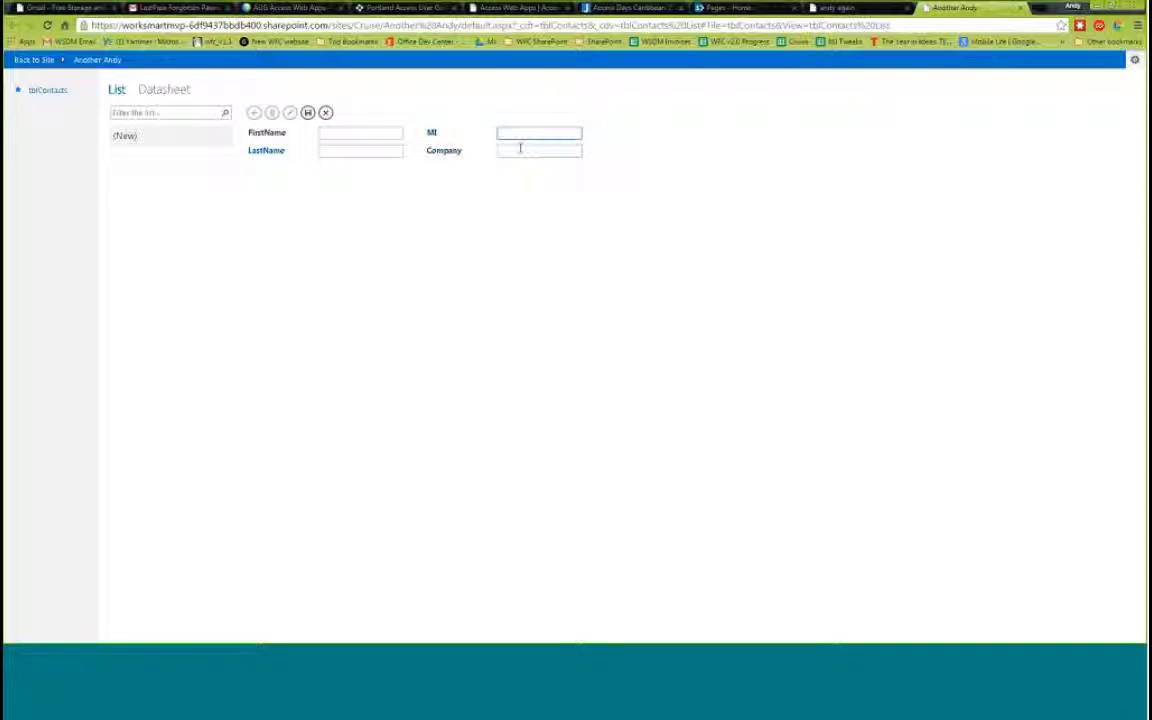
- Open the AccessDaysCaribbean2016 app and view the related topics of the Speakers and Sponsors categories
click(522, 150)
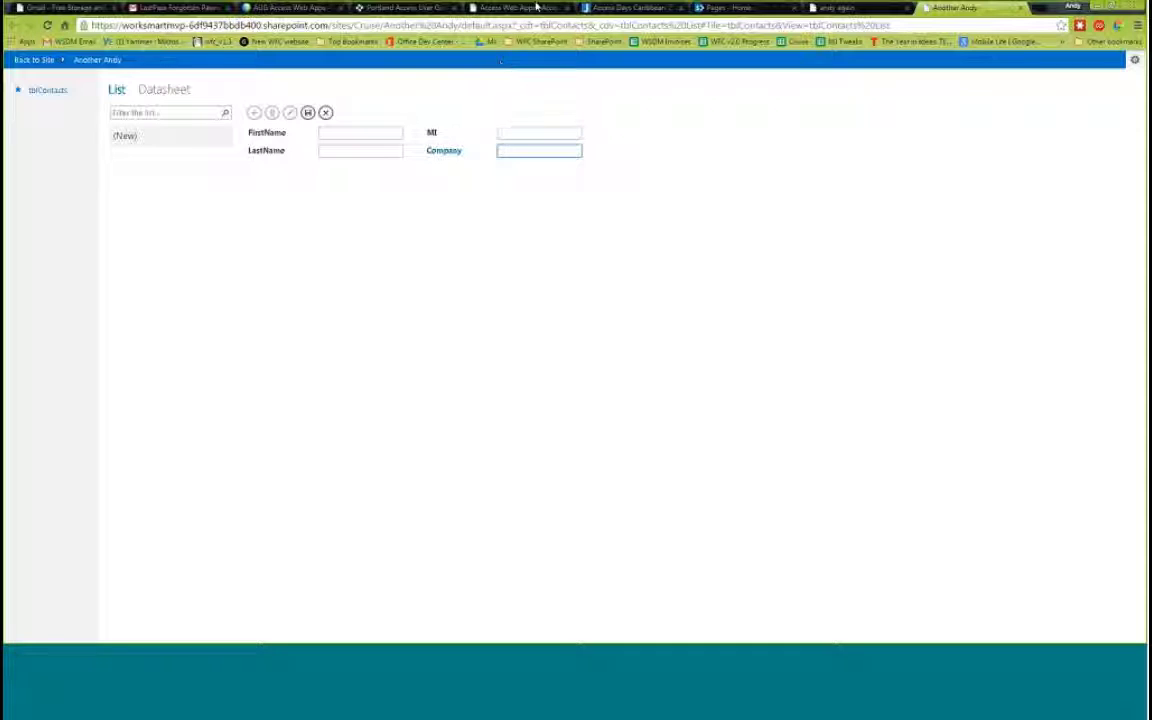
click(456, 215)
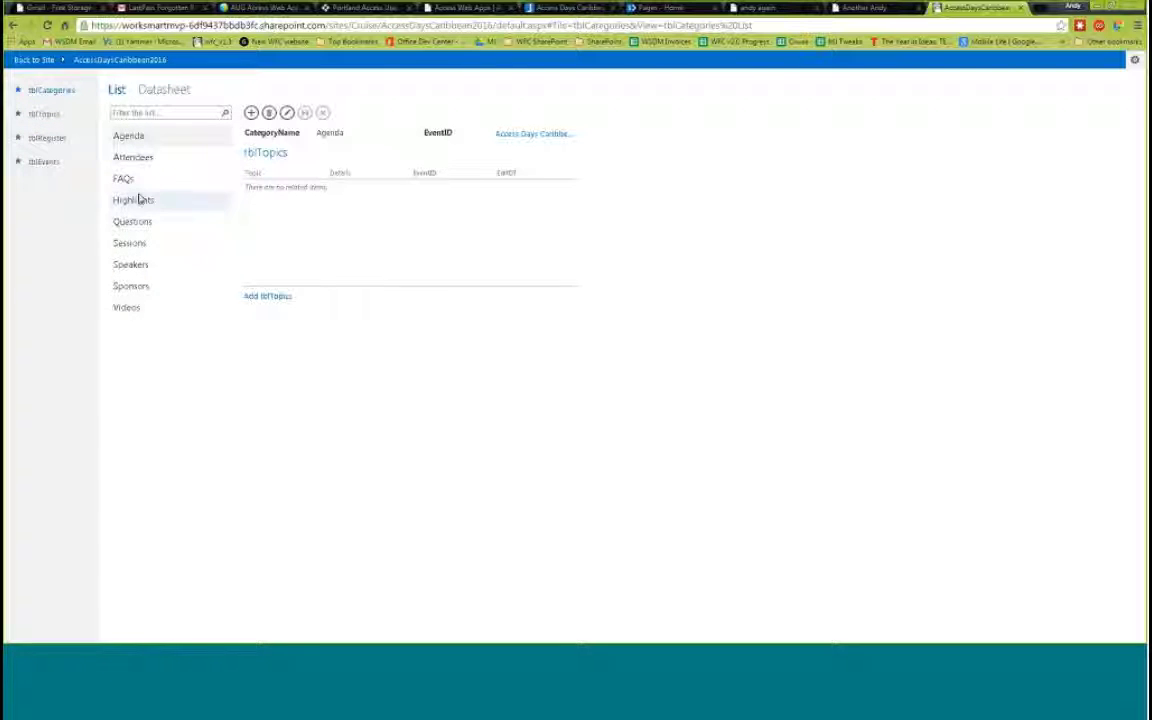
click(132, 266)
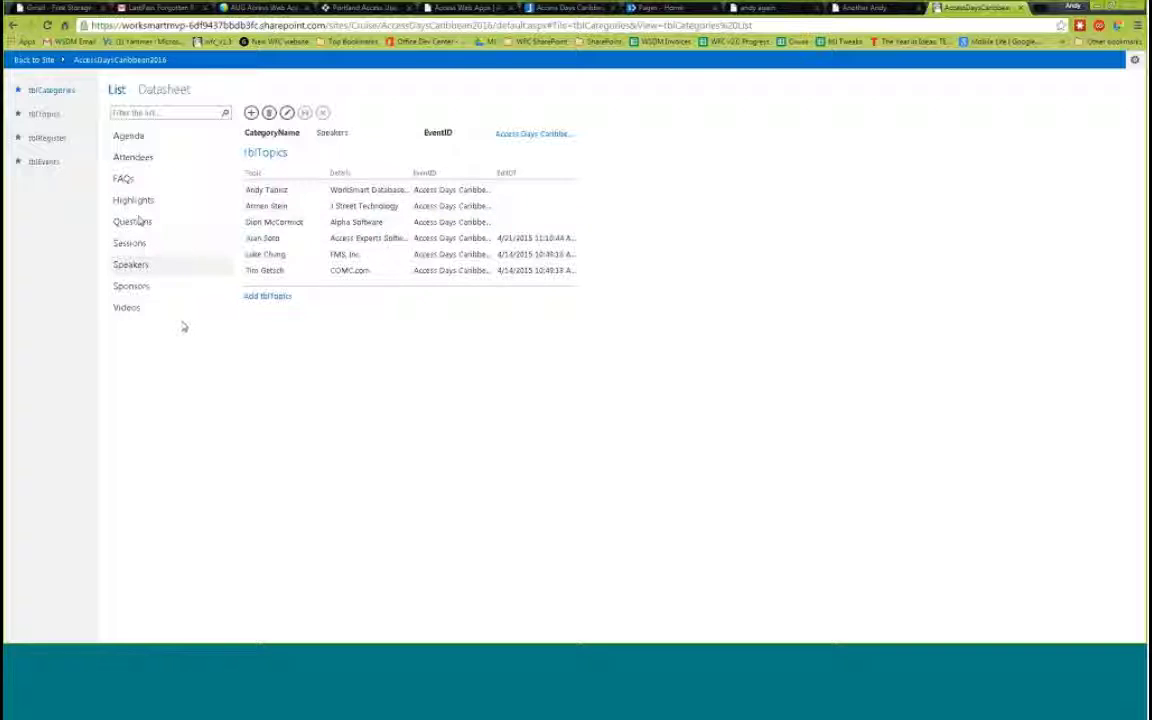
click(134, 287)
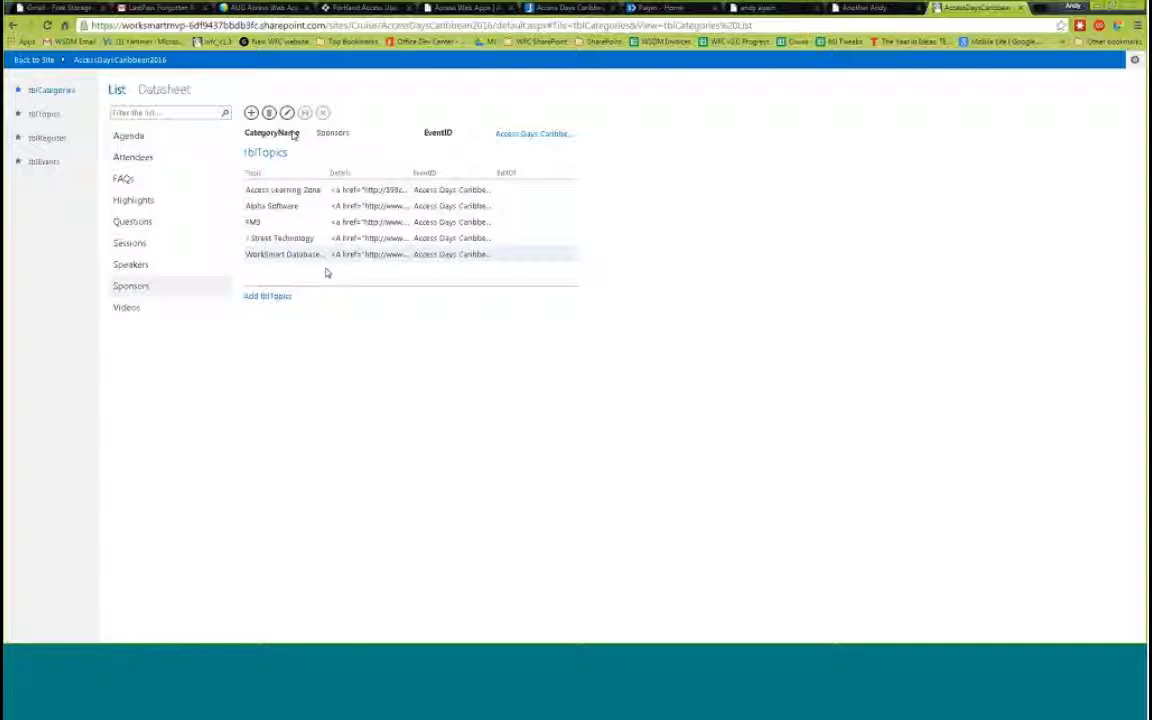
- View the WorkSmart Database Masters sponsor record in tblTopics, followed by the tblRegister and tblEvents lists
click(58, 115)
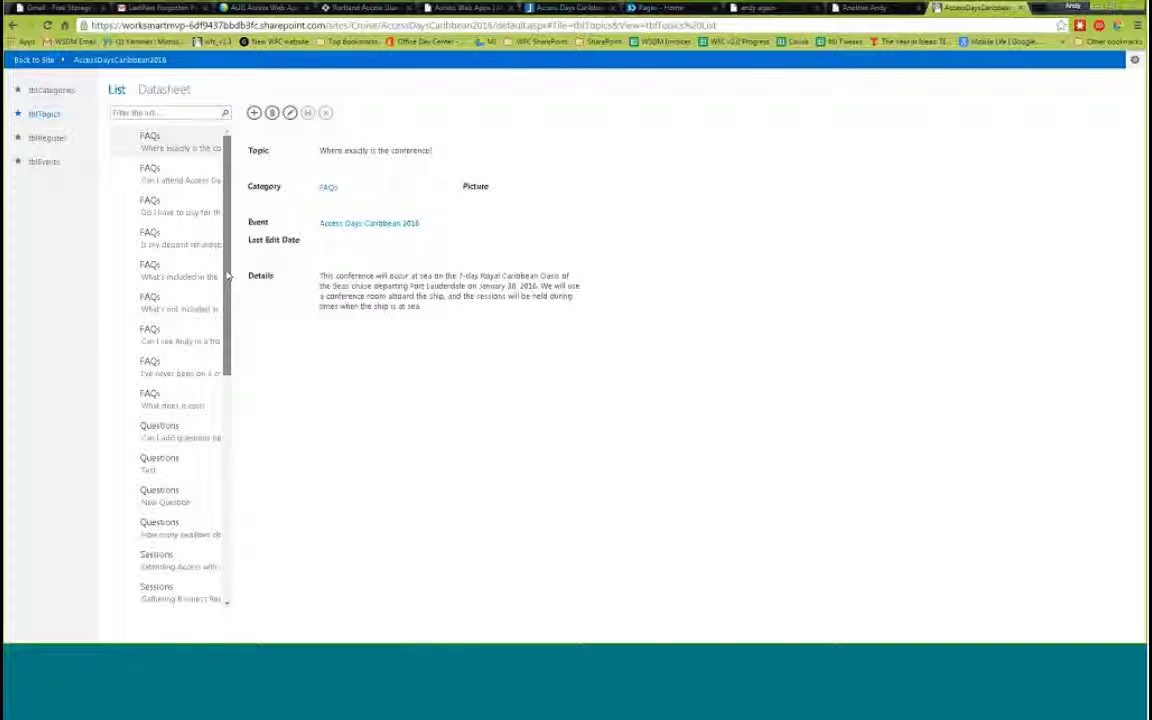
drag(228, 281, 229, 484)
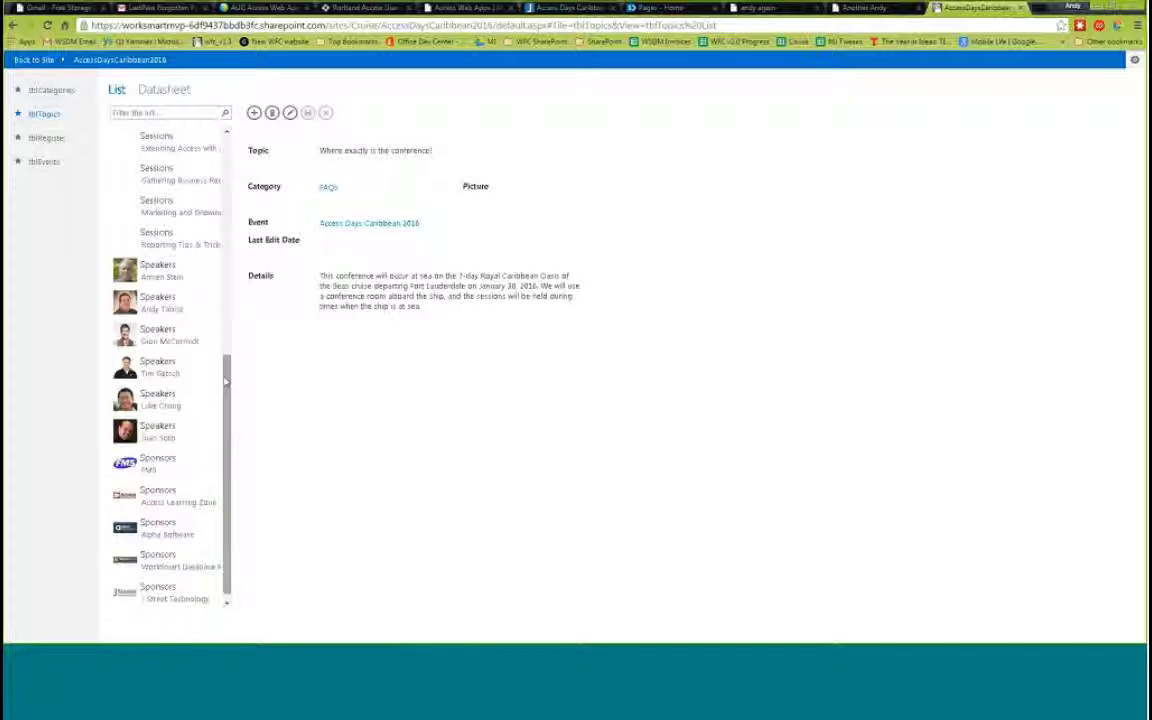
scroll(226, 393, down, 1)
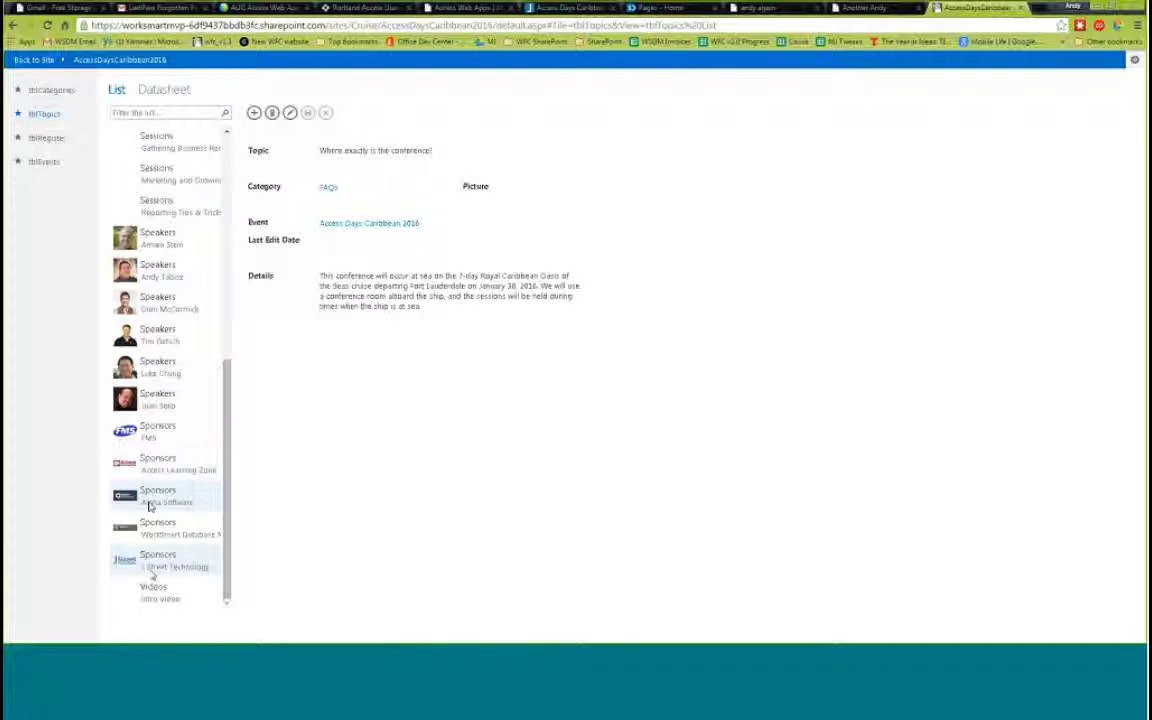
click(150, 535)
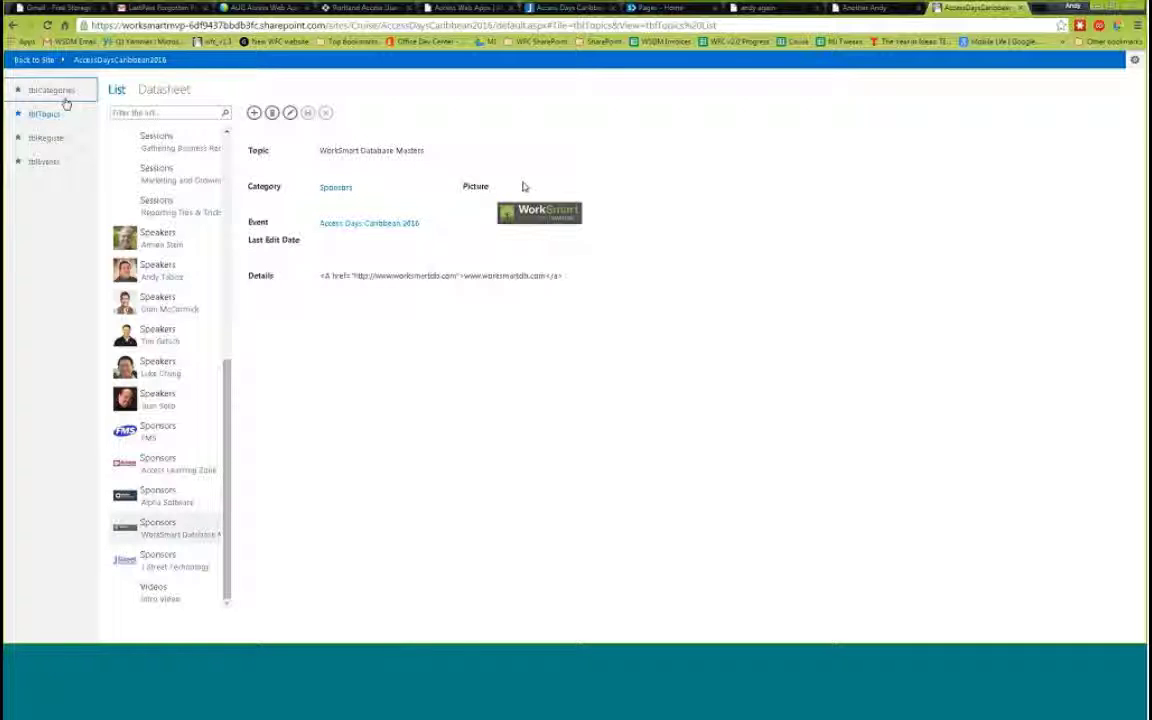
click(50, 138)
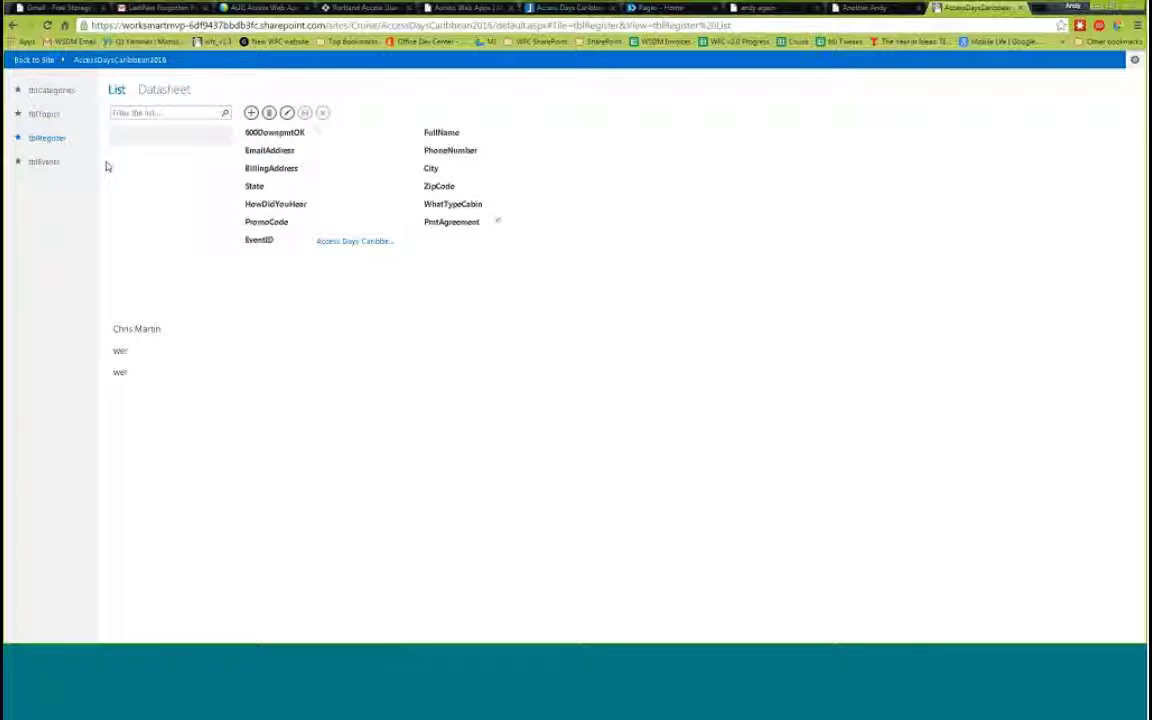
click(40, 162)
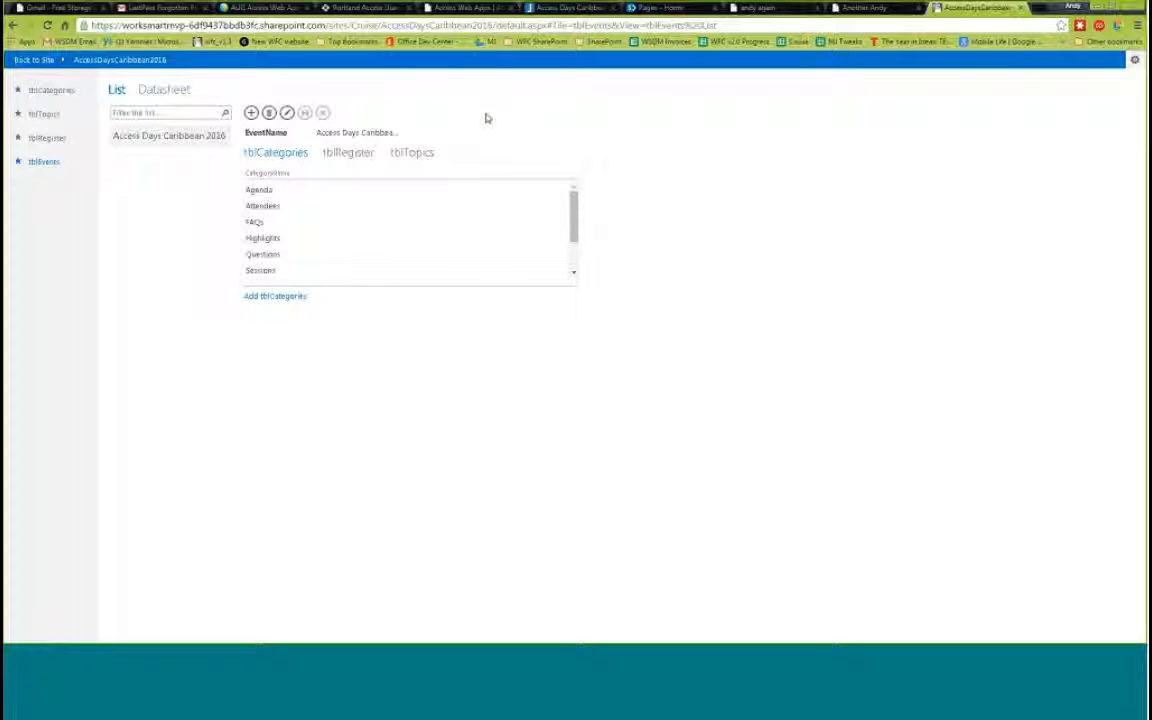
- Load the Google Play developer page for "desert" in place of the Another Andy app
click(870, 7)
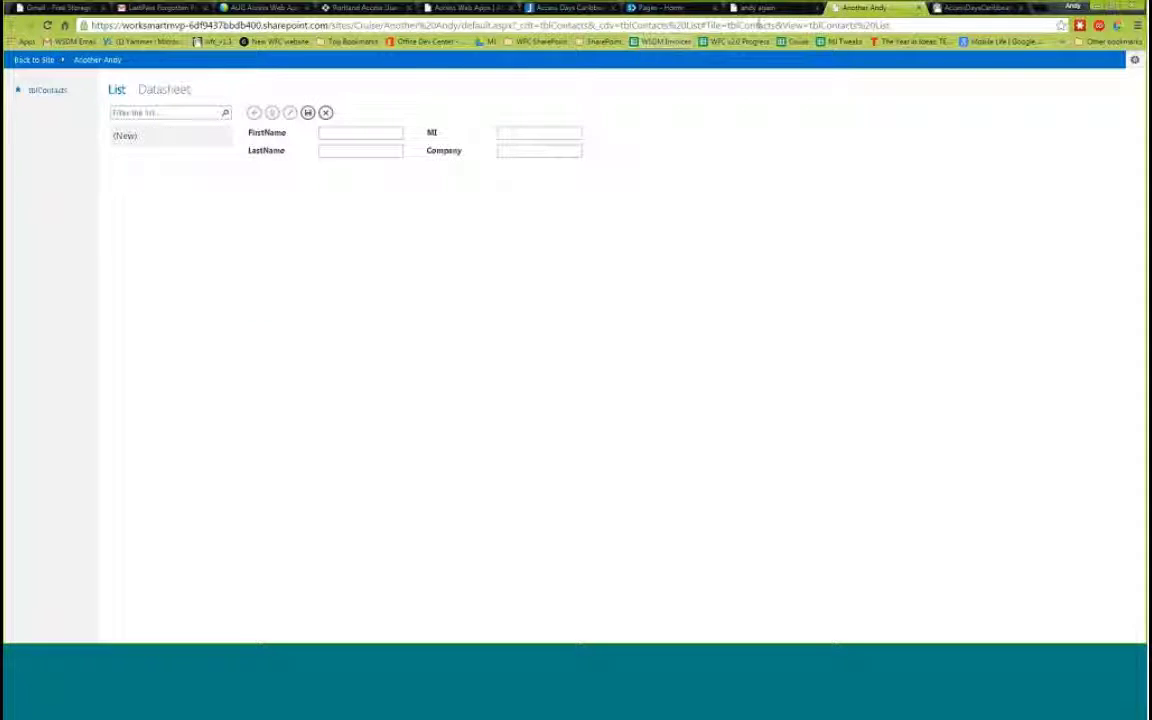
click(685, 25)
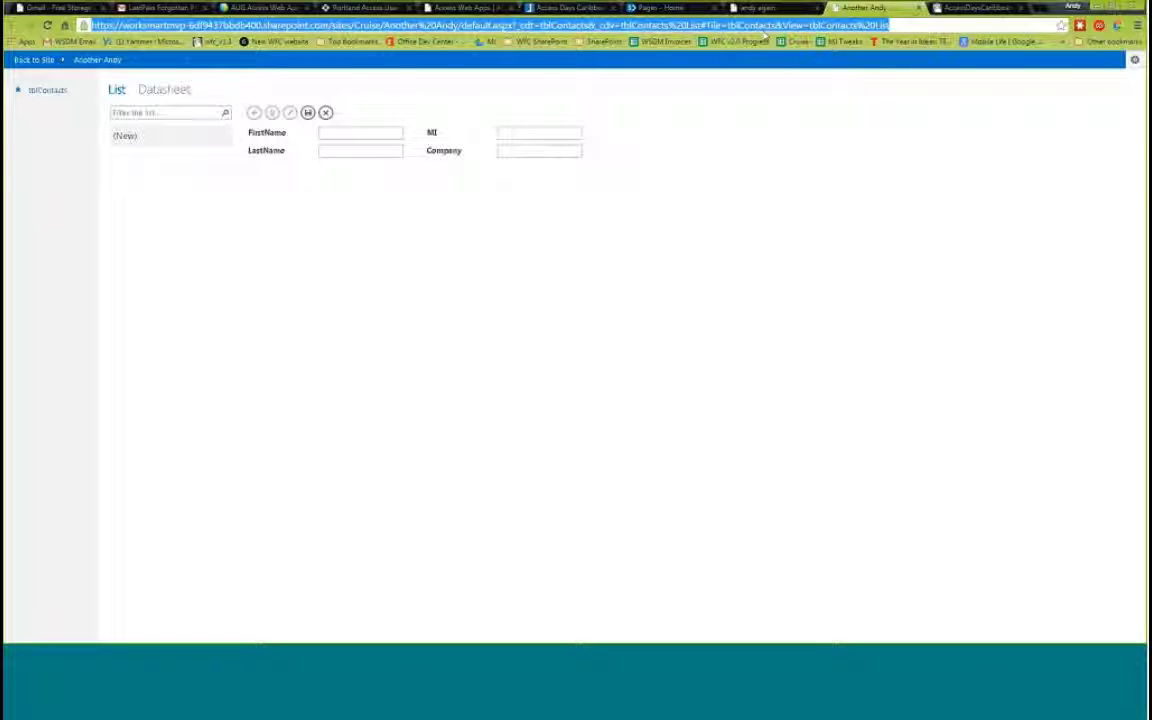
text(play.google.com/store/apps/developer?id=desert)
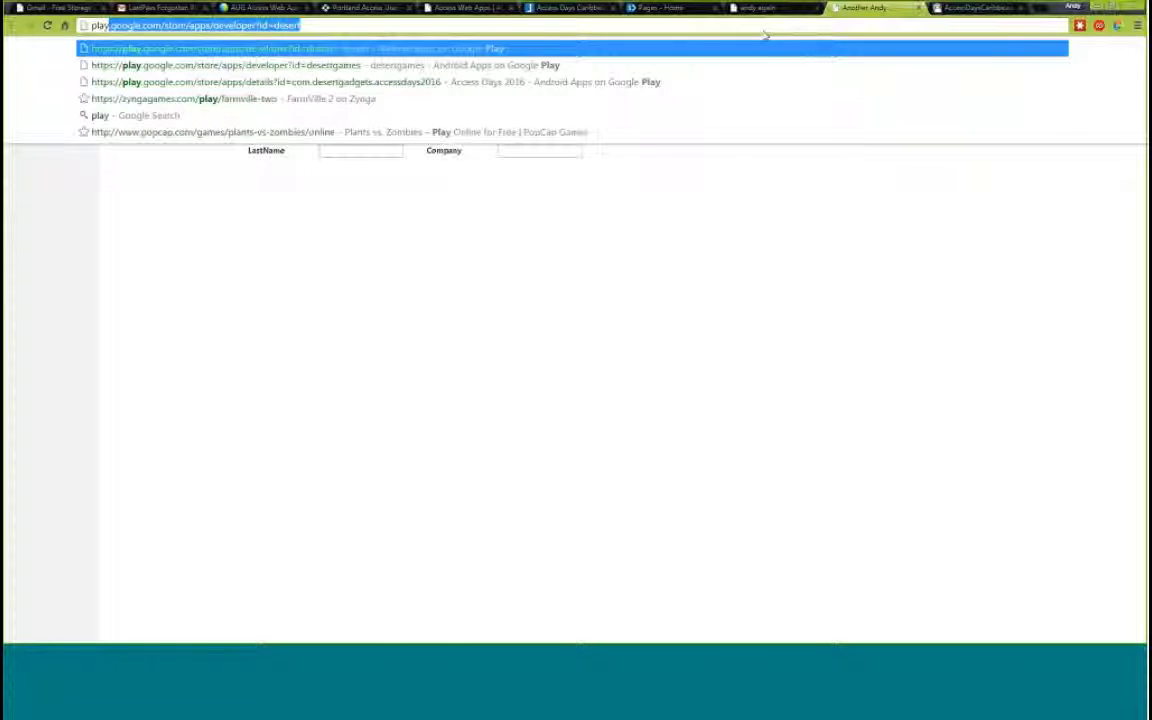
key(Return)
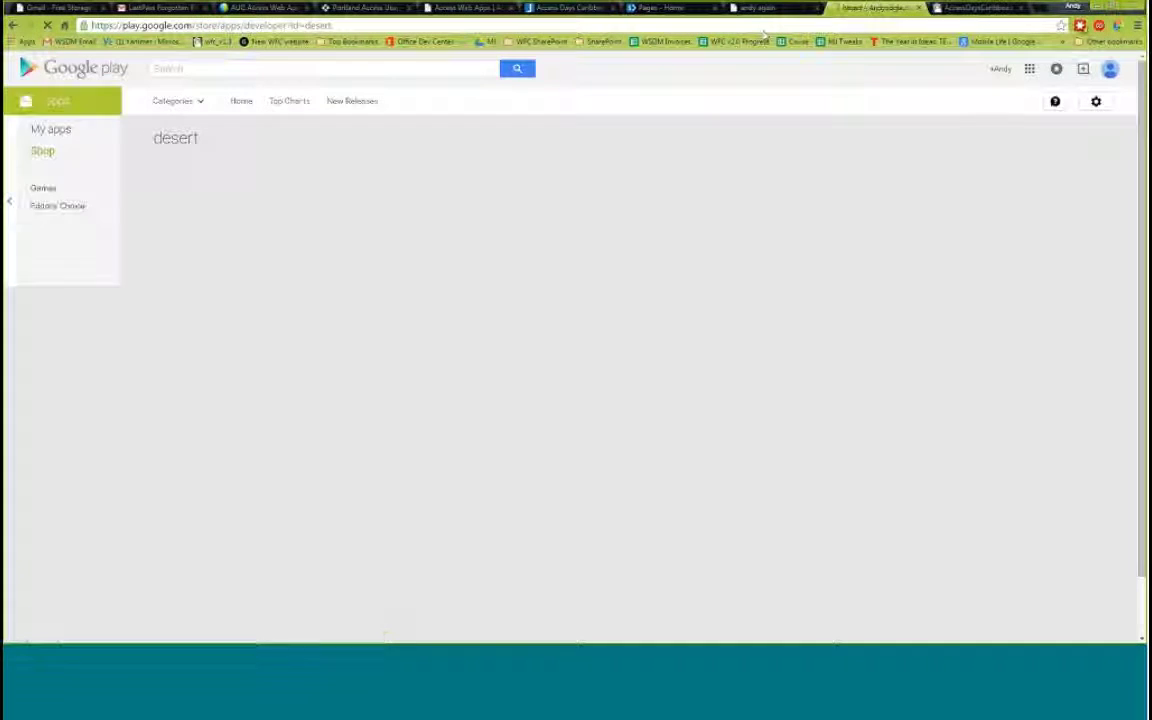
- Search Google Play for "access days 2016" and open the Access Days 2016 app's page
click(232, 68)
text(access)
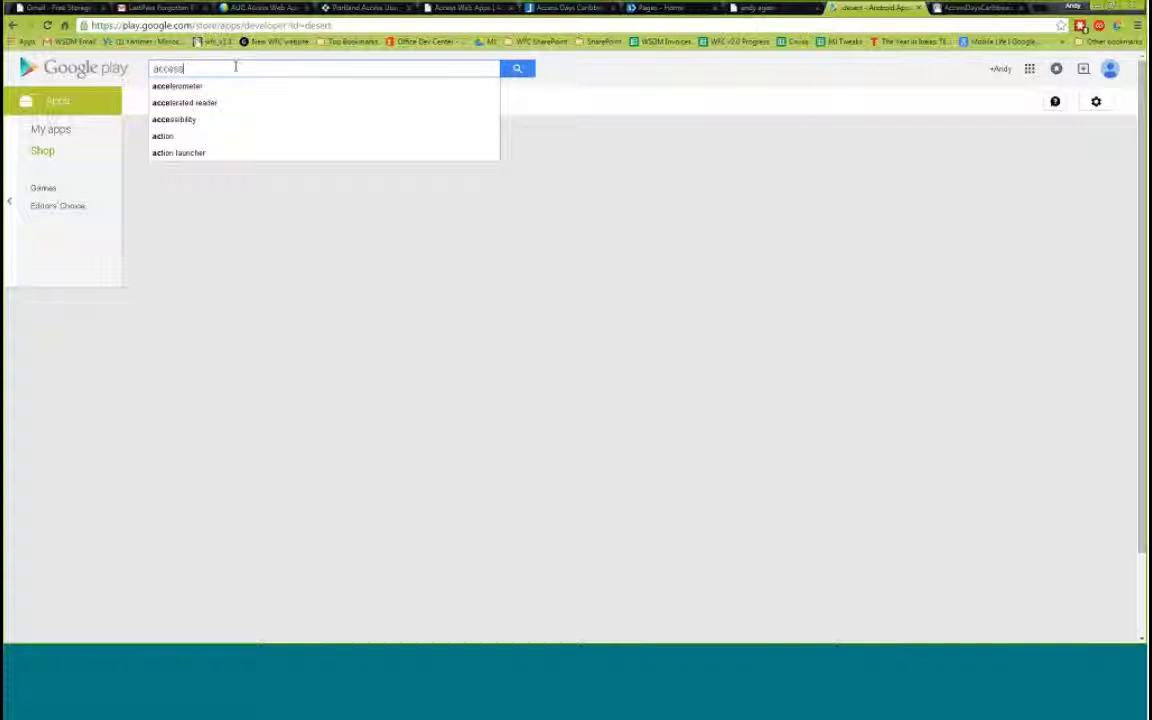
text( days)
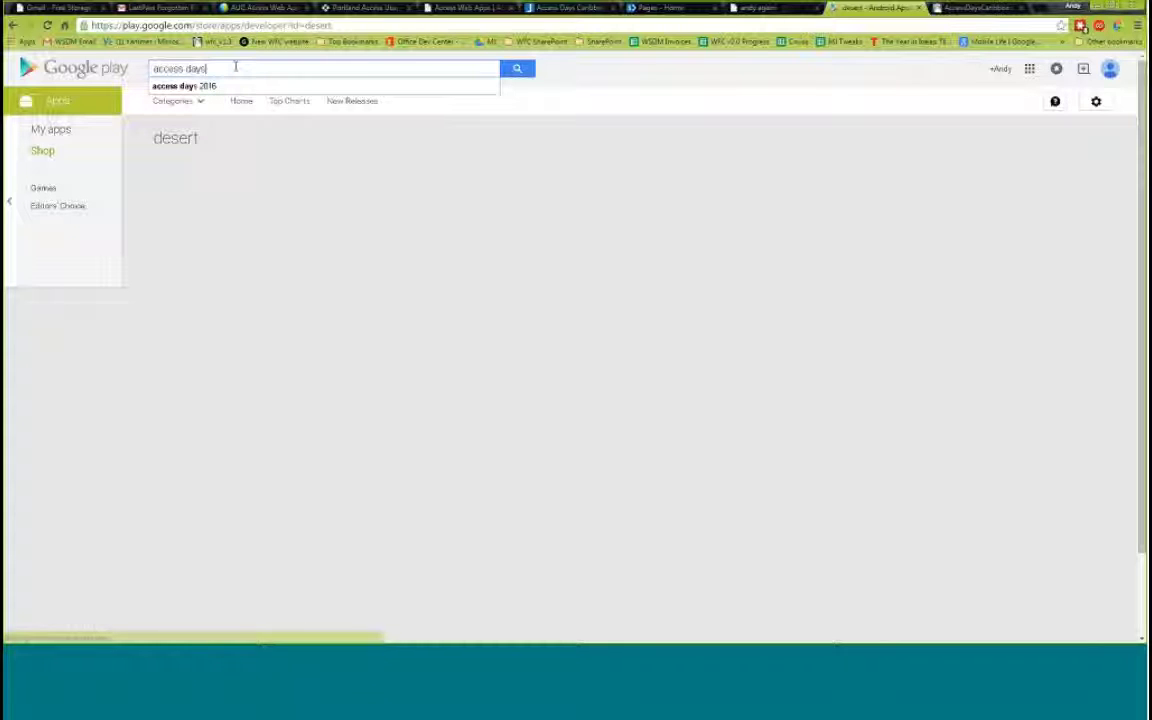
key(Down)
key(Return)
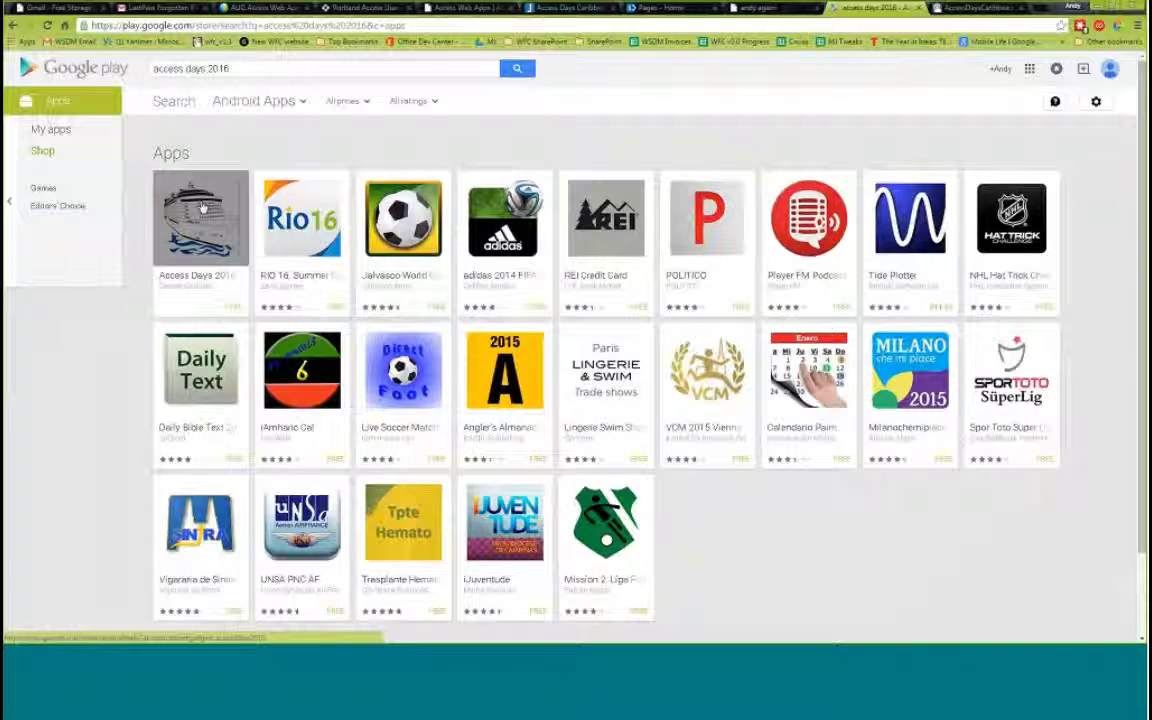
click(198, 214)
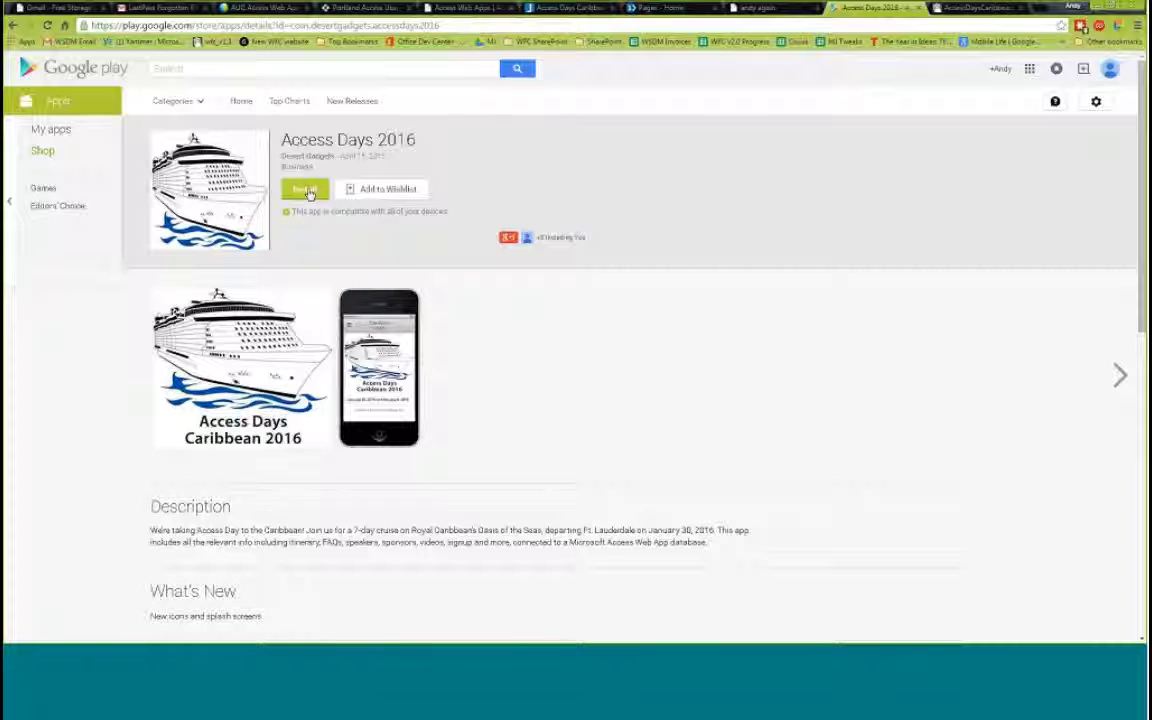
- Return to the AccessDaysCaribbean2016 app and reload it to show the tblCategories list
click(977, 9)
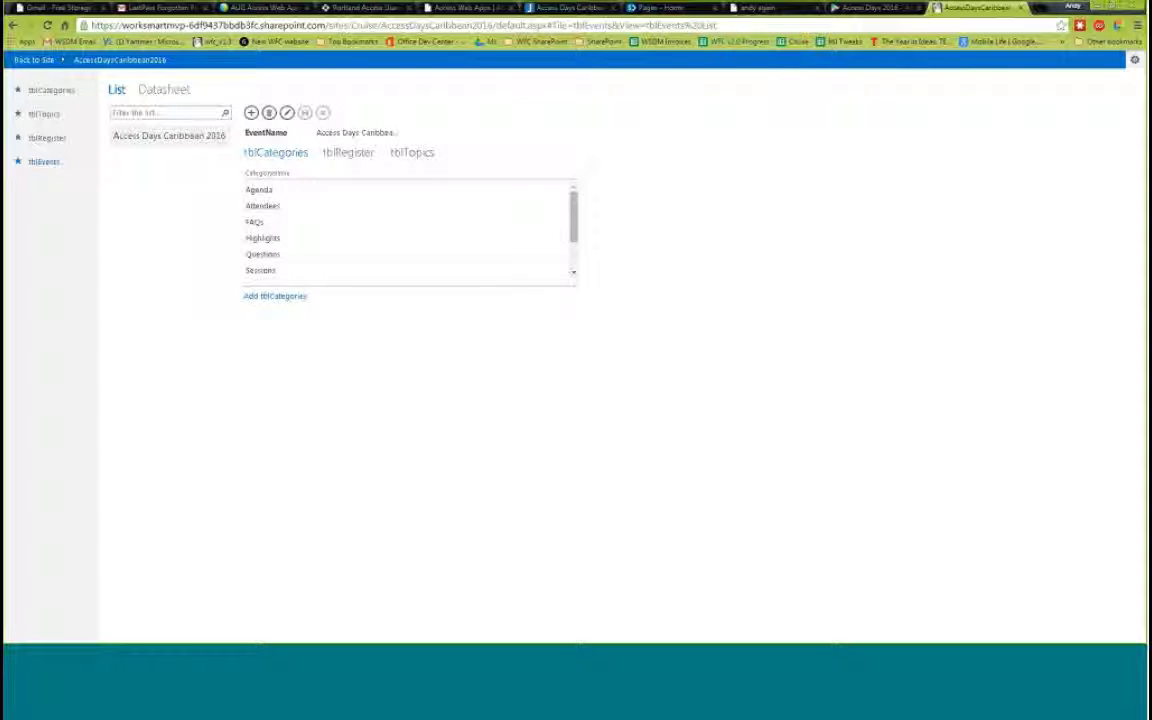
click(50, 116)
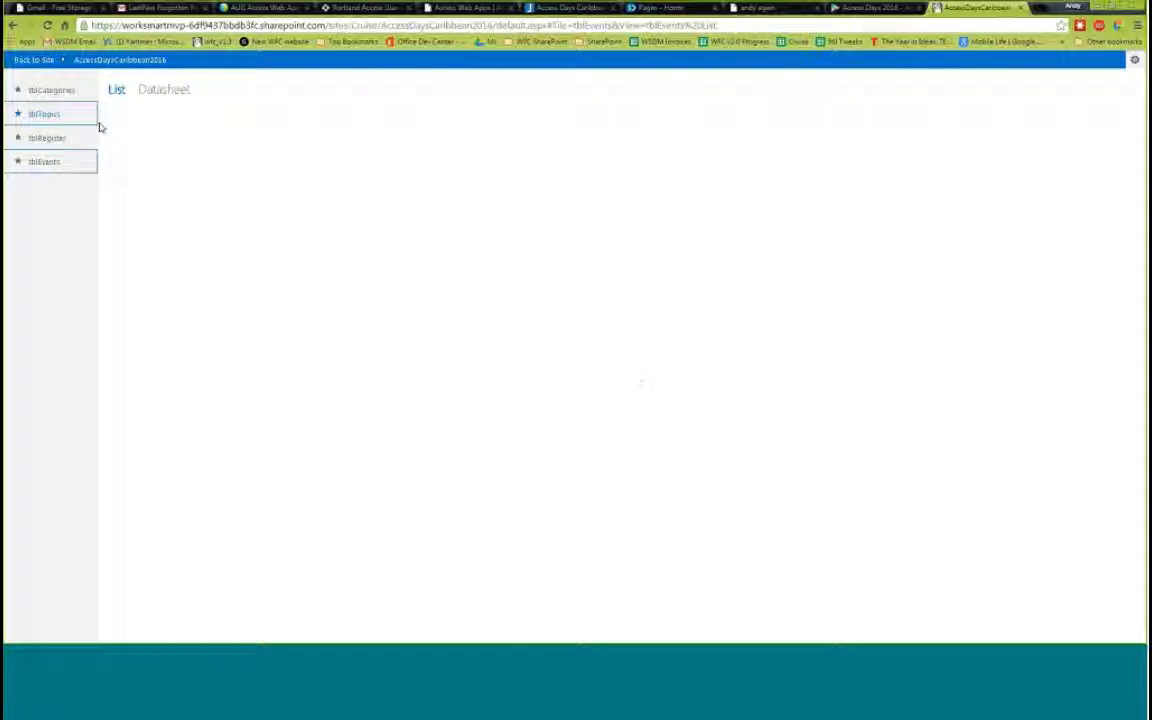
click(51, 91)
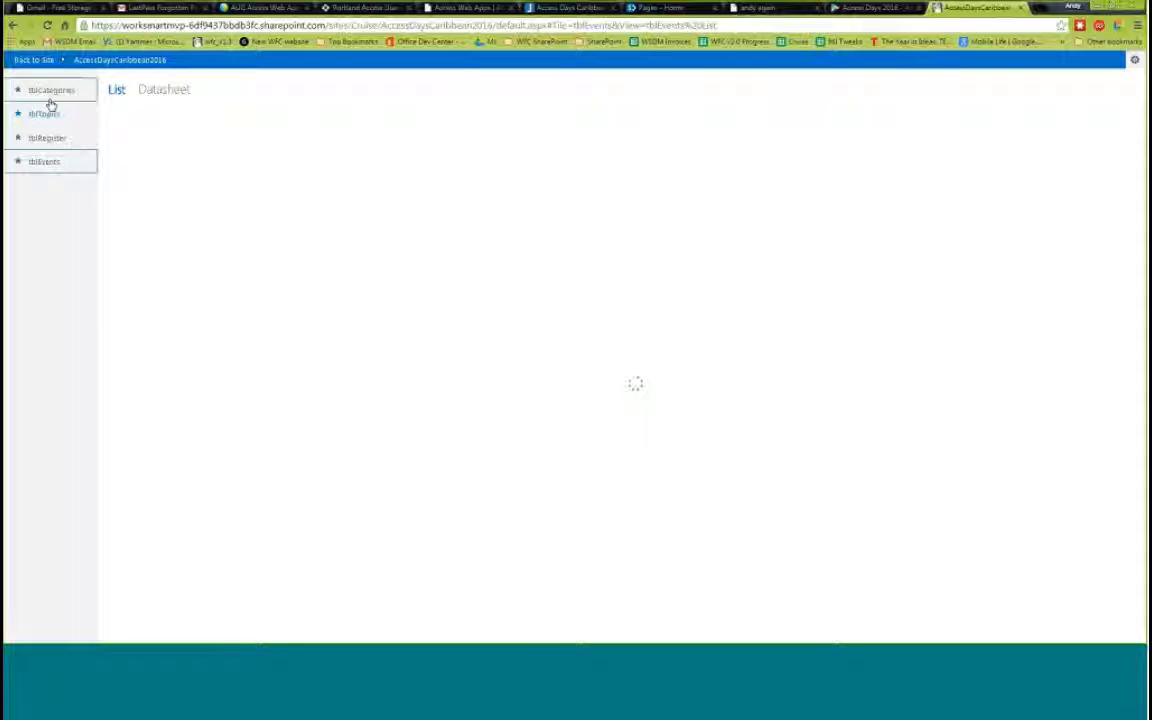
click(58, 93)
click(117, 90)
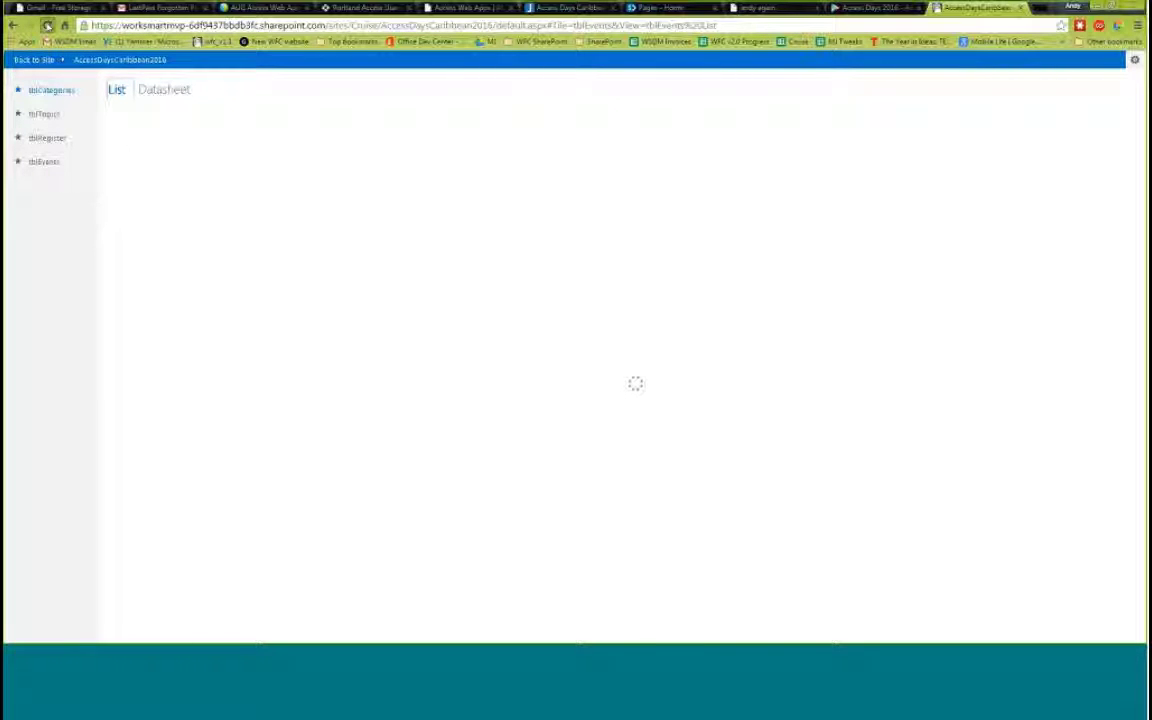
click(47, 25)
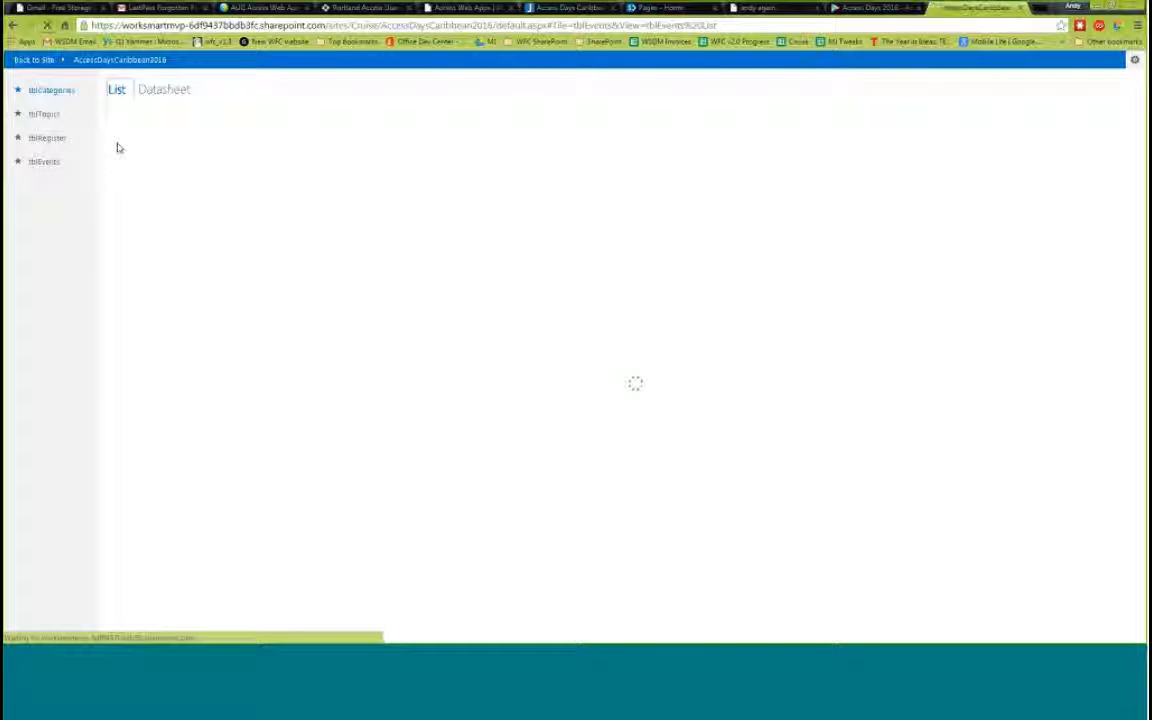
click(146, 61)
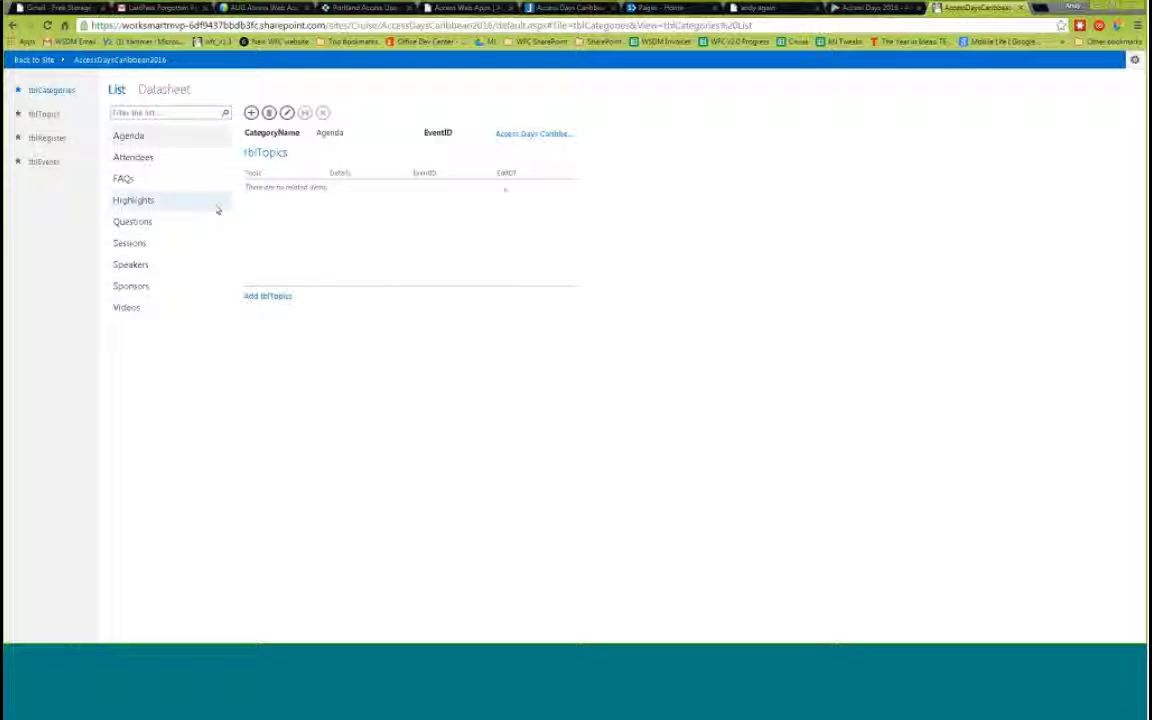
- Look at the app's parent SharePoint site, return to the app and display the topics of the Sessions category
click(46, 62)
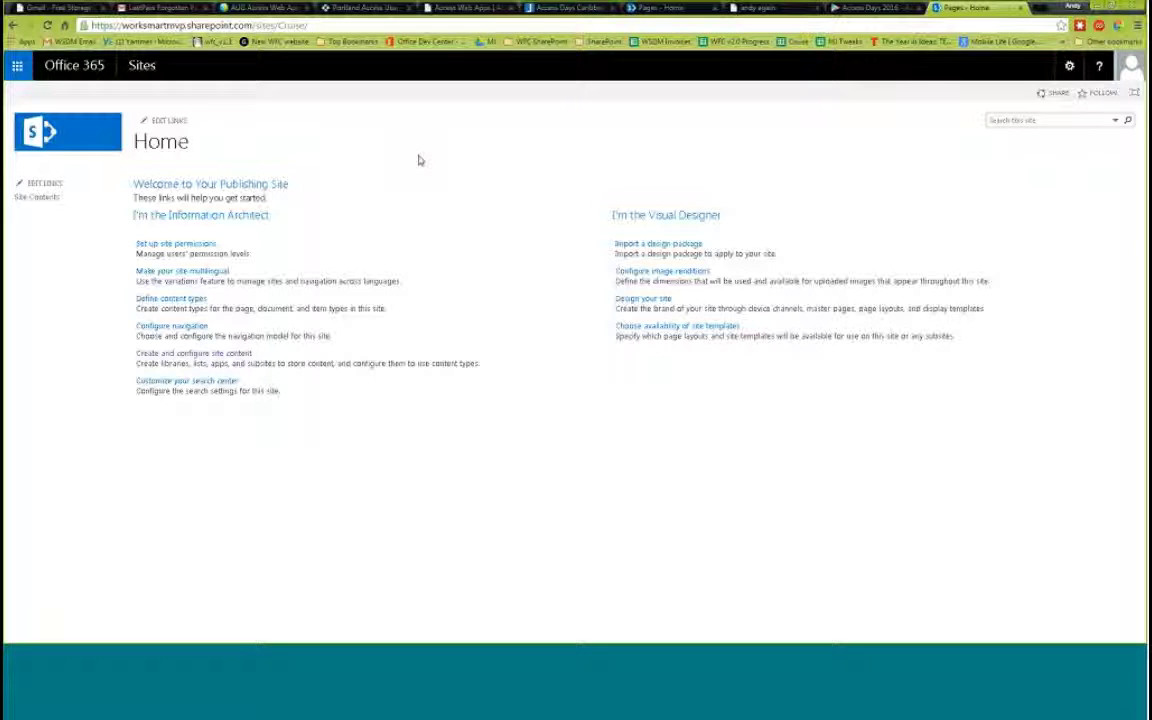
click(869, 8)
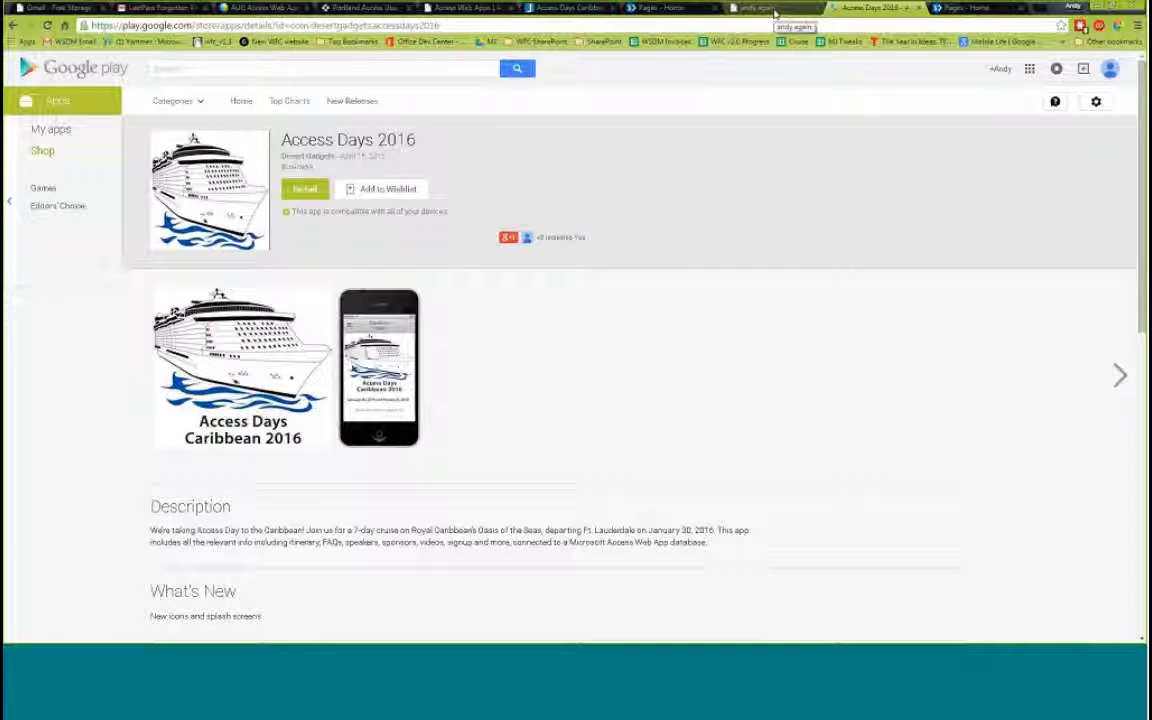
key(ctrl+Tab)
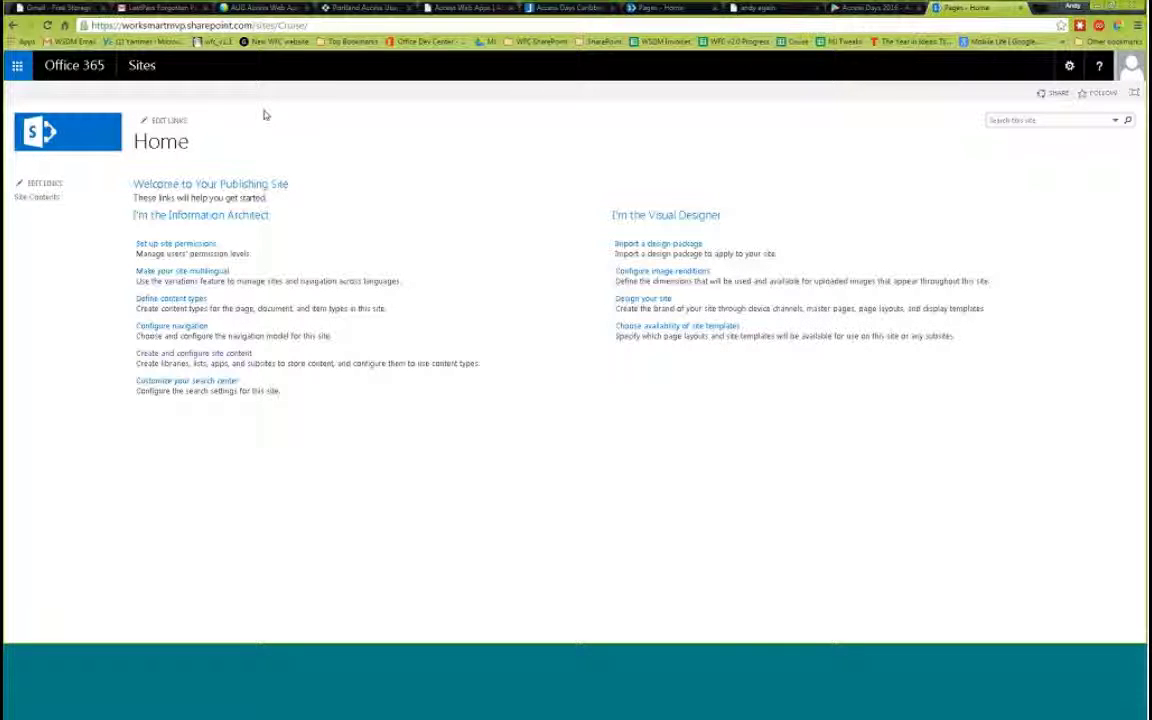
click(13, 25)
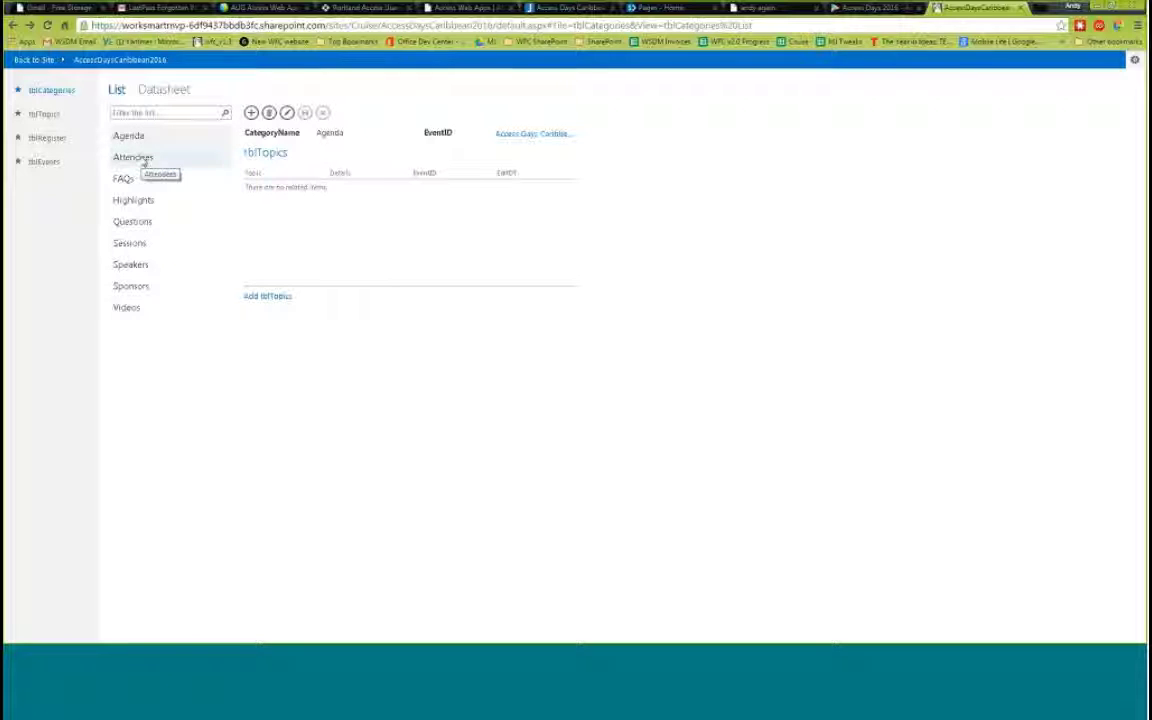
click(138, 246)
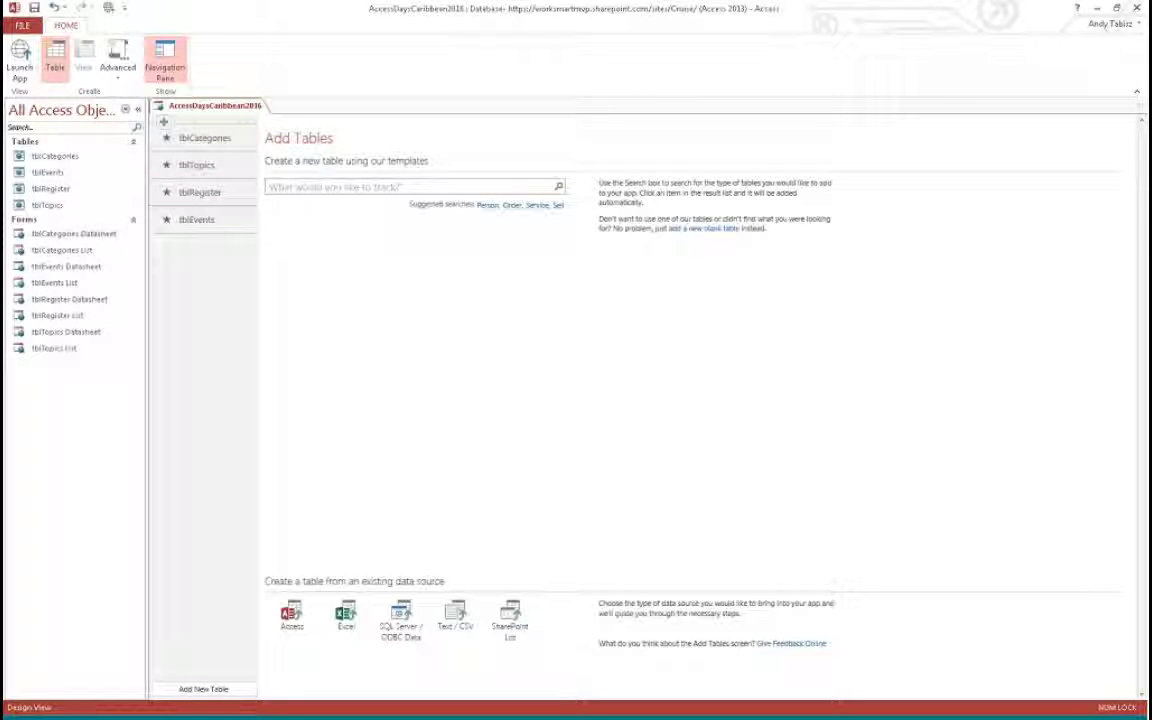
- In Access, review the advanced object types that can be created and the table tiles of AccessDaysCaribbean2016
click(119, 76)
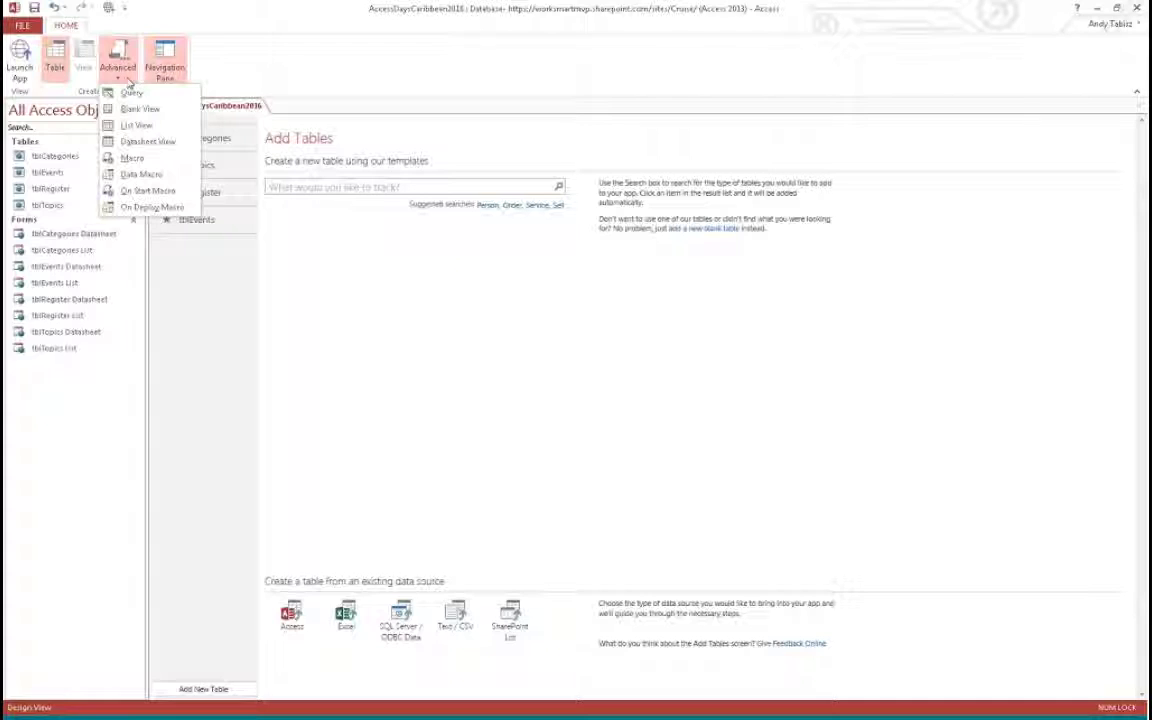
click(129, 84)
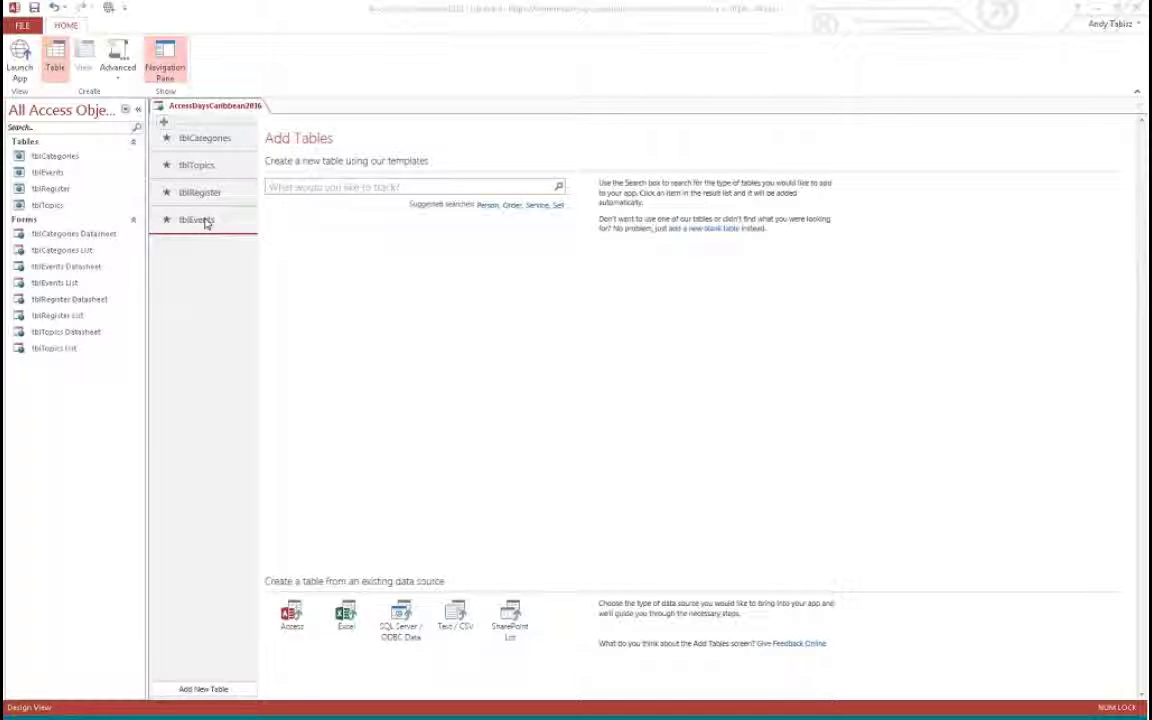
drag(206, 221, 206, 152)
drag(205, 136, 225, 150)
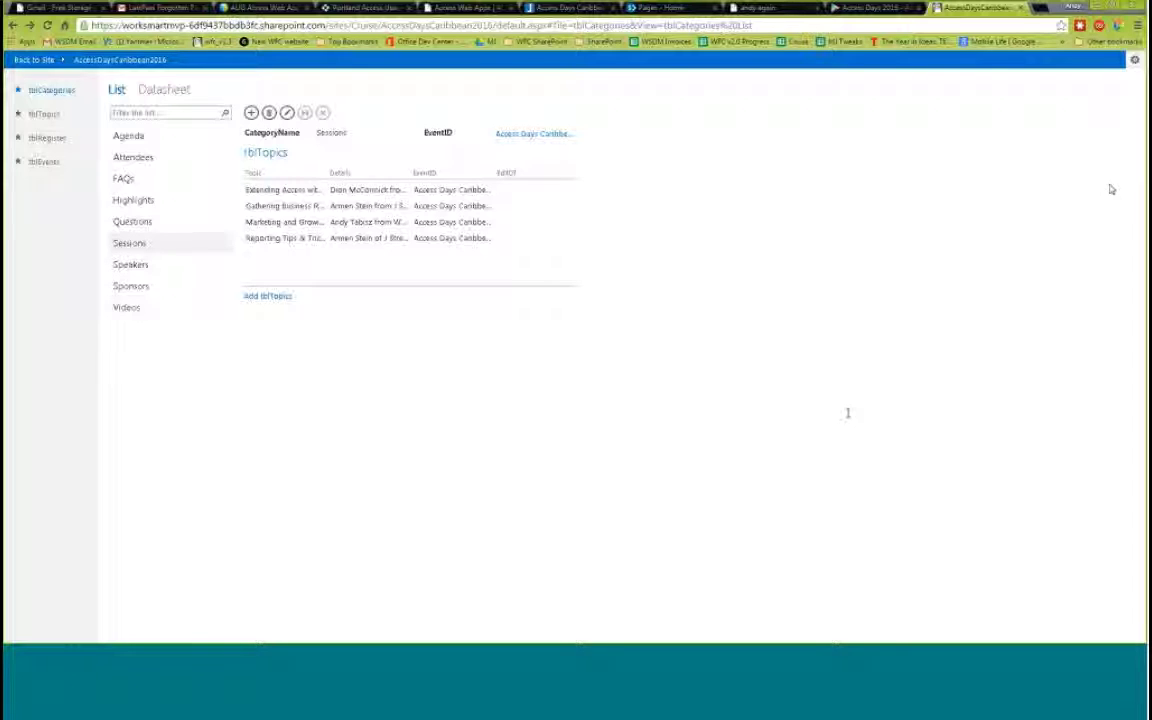
- Go back to the SharePoint Cruise site's home page in the browser and select its web address
click(870, 8)
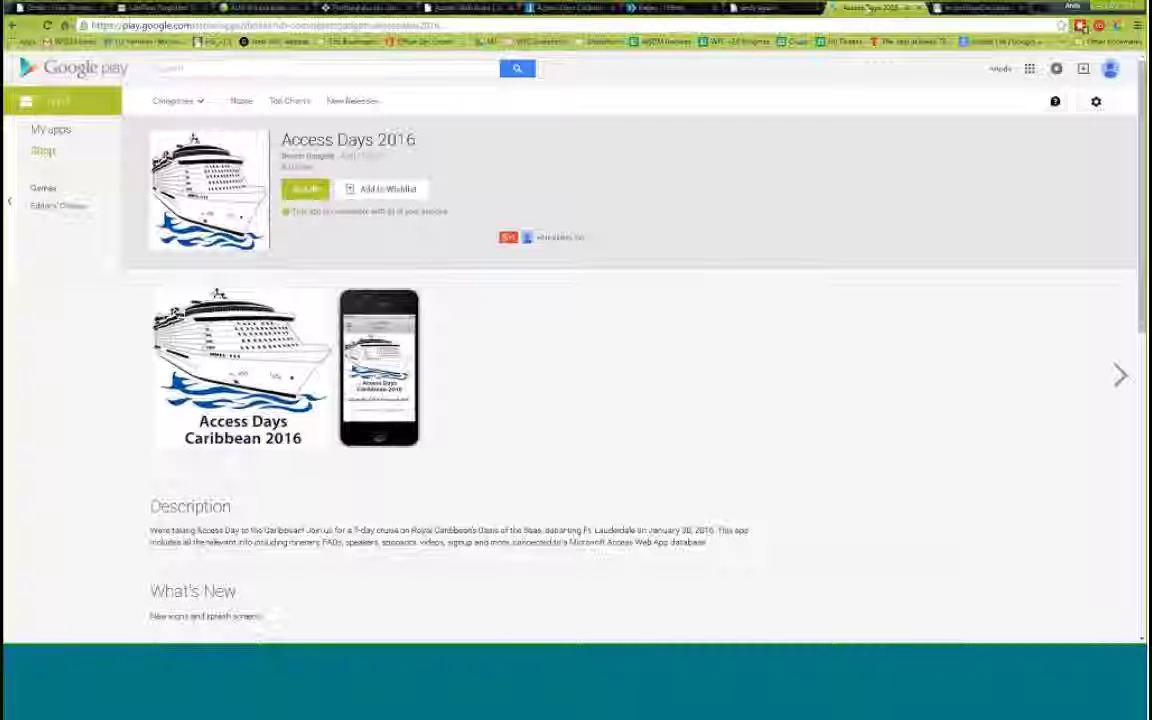
click(755, 8)
click(686, 8)
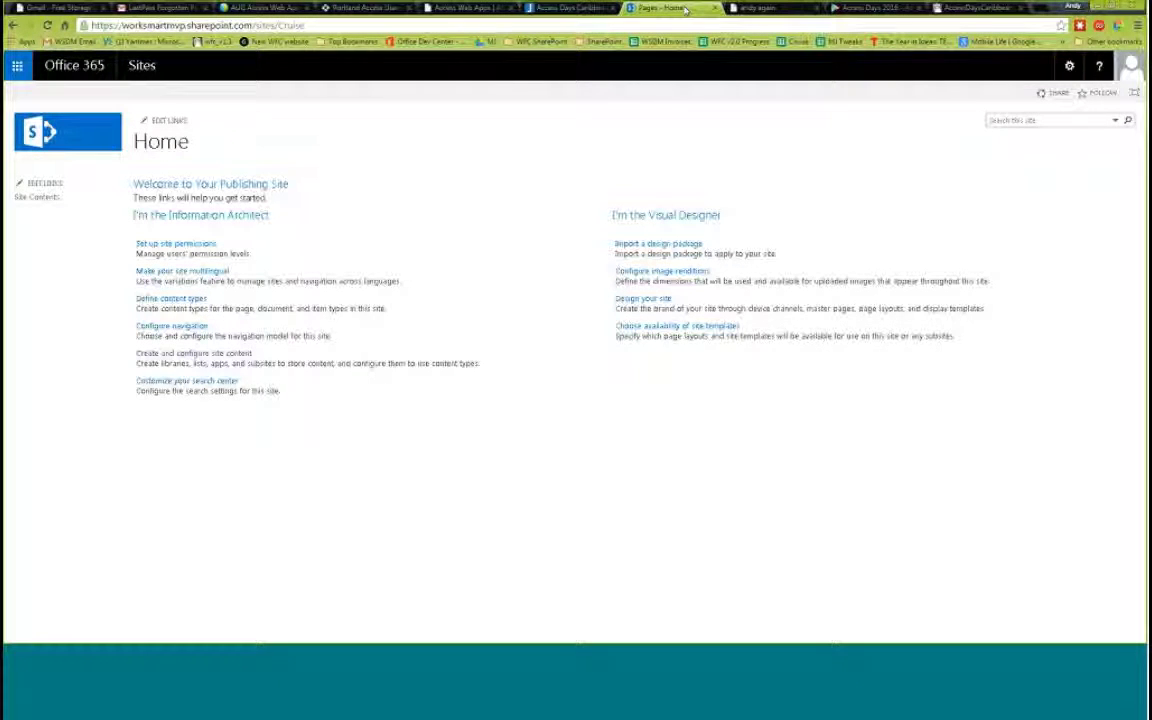
click(866, 28)
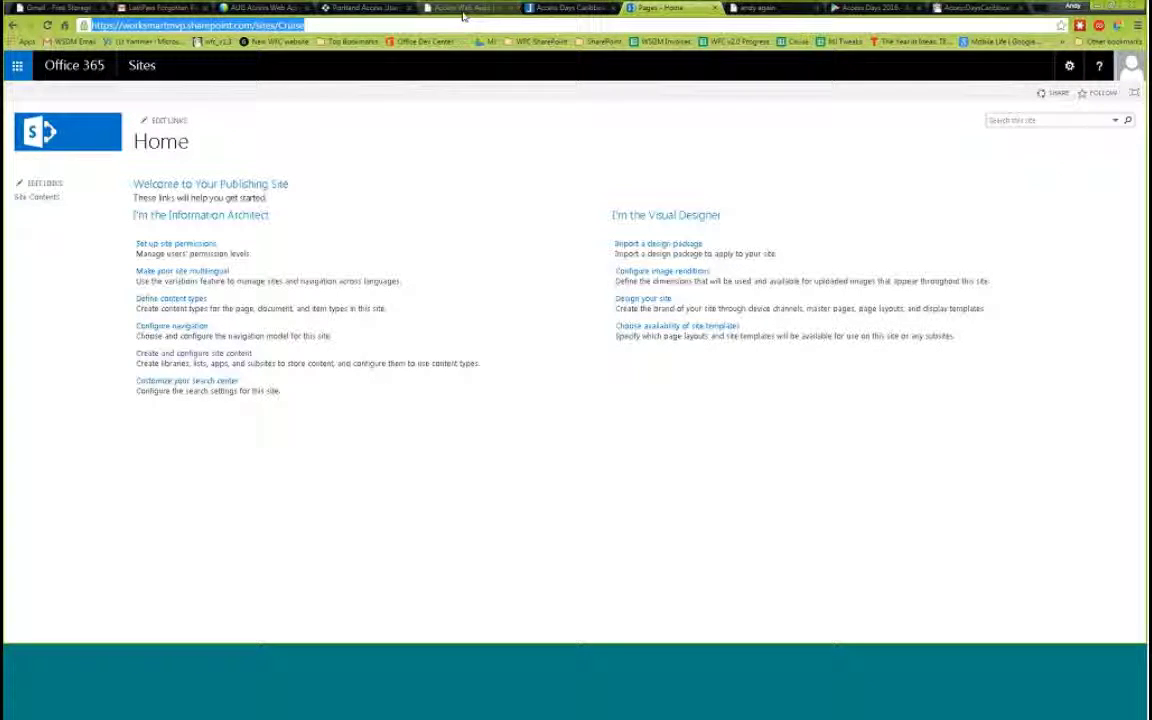
- Switch to the Access Web Apps user group chapter site and open its Videos page
click(688, 52)
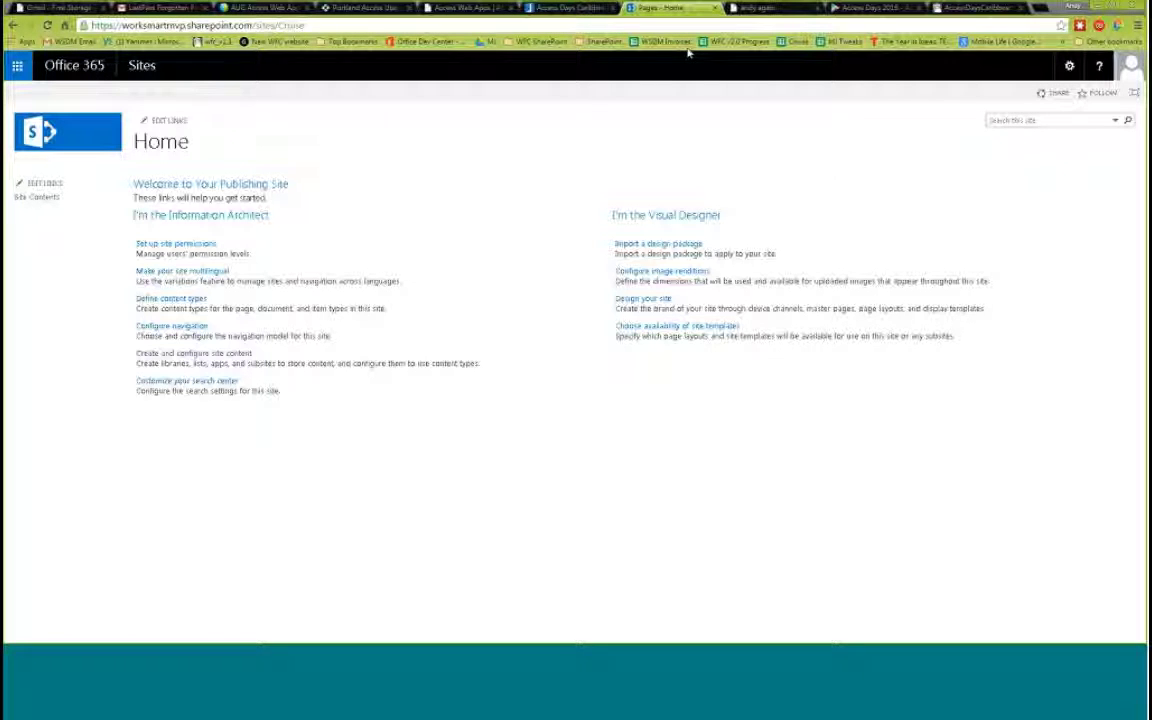
click(505, 9)
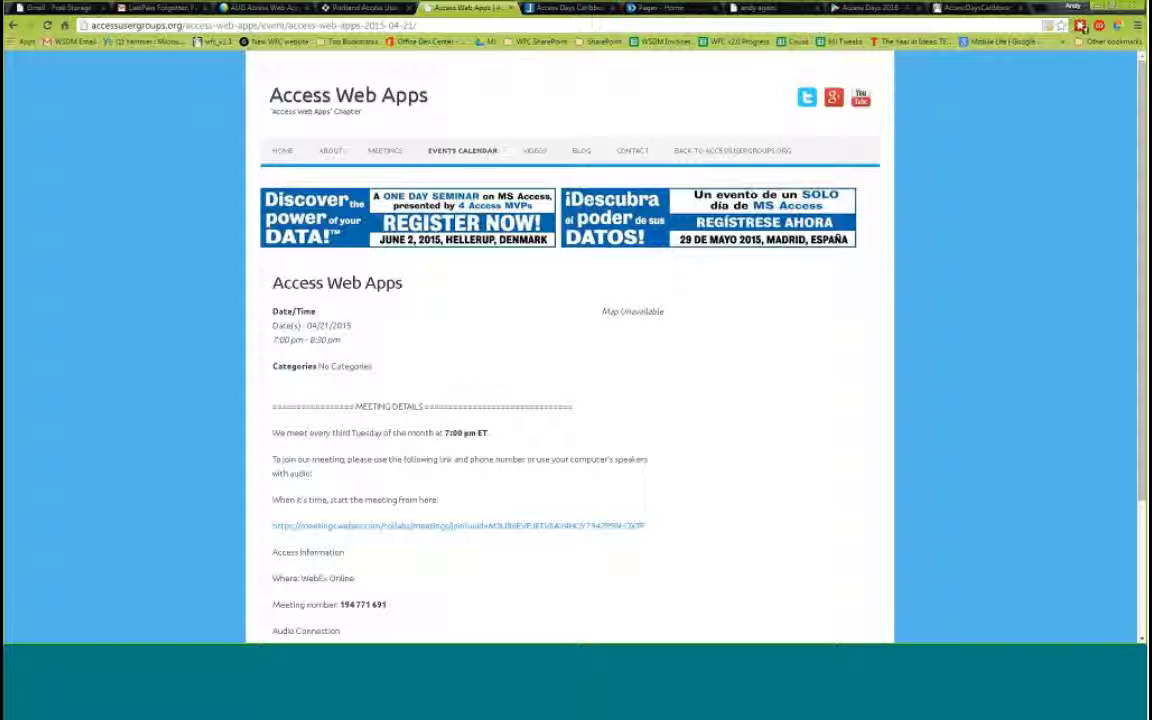
click(540, 150)
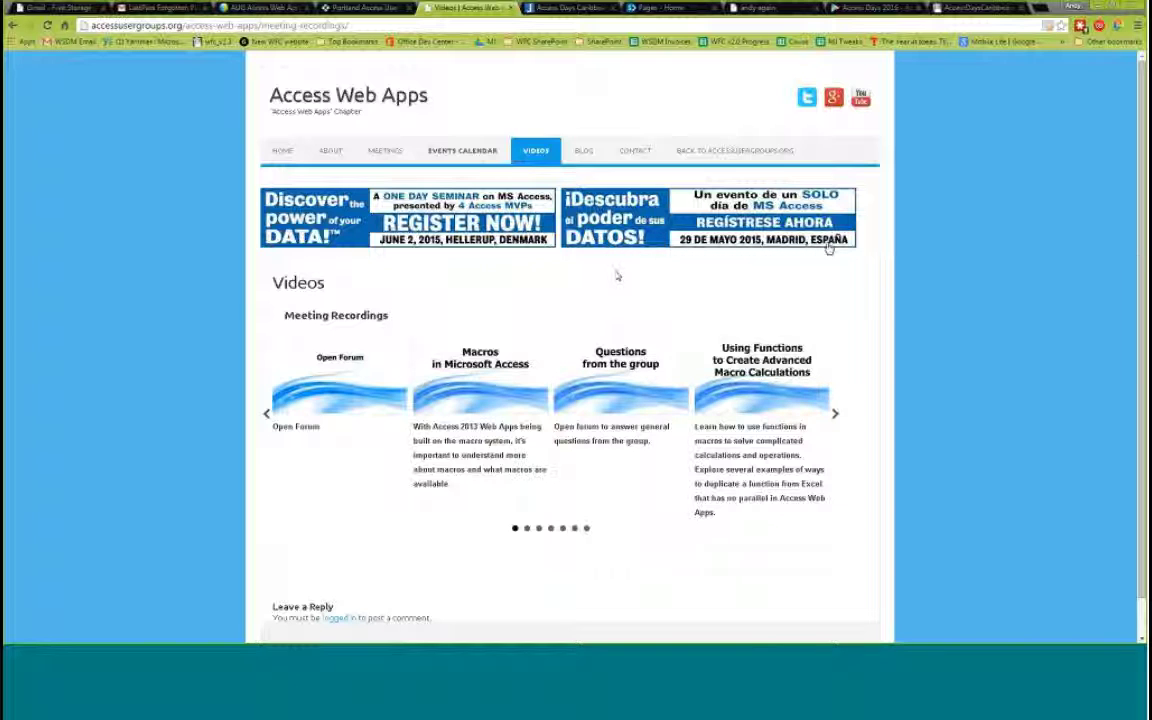
- Browse through the meeting recordings offered on the Access Web Apps chapter's Videos page
click(835, 416)
click(835, 416)
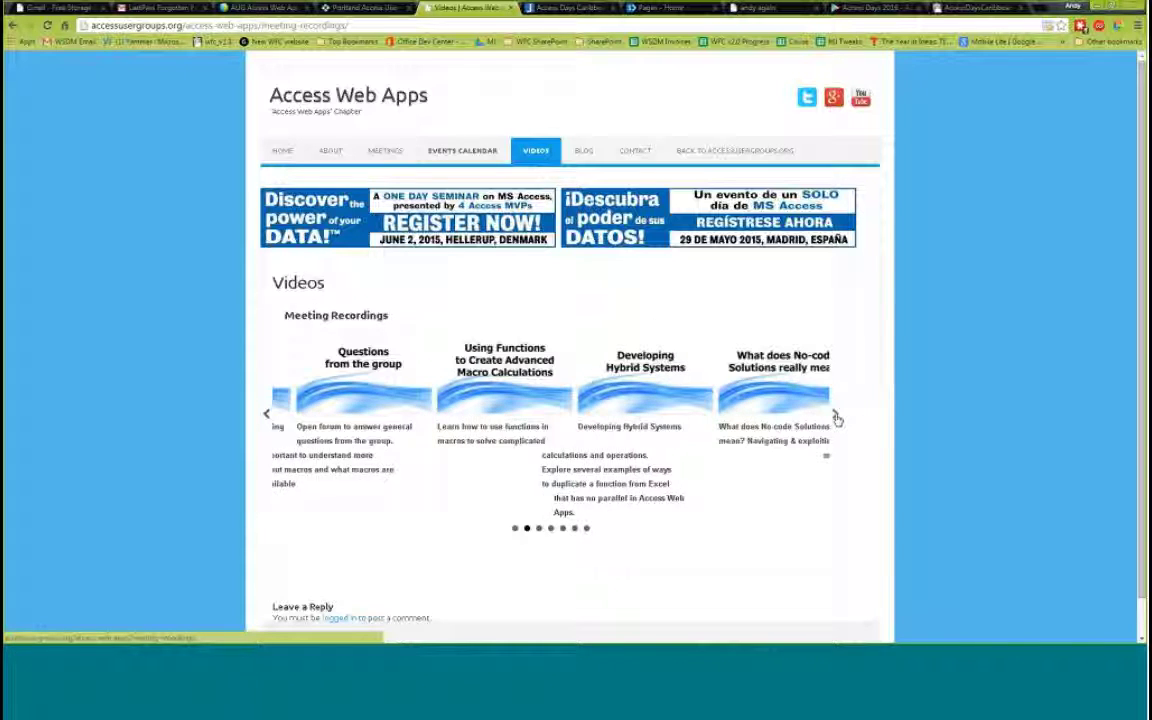
click(836, 418)
click(836, 418)
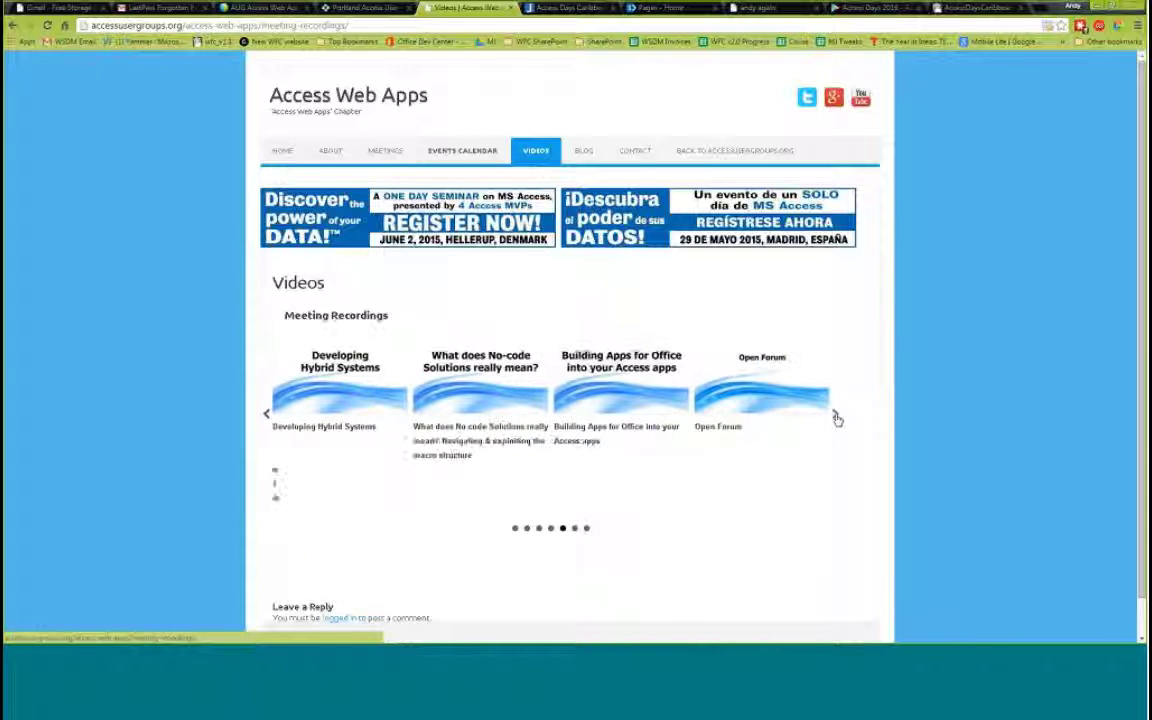
click(836, 418)
click(836, 418)
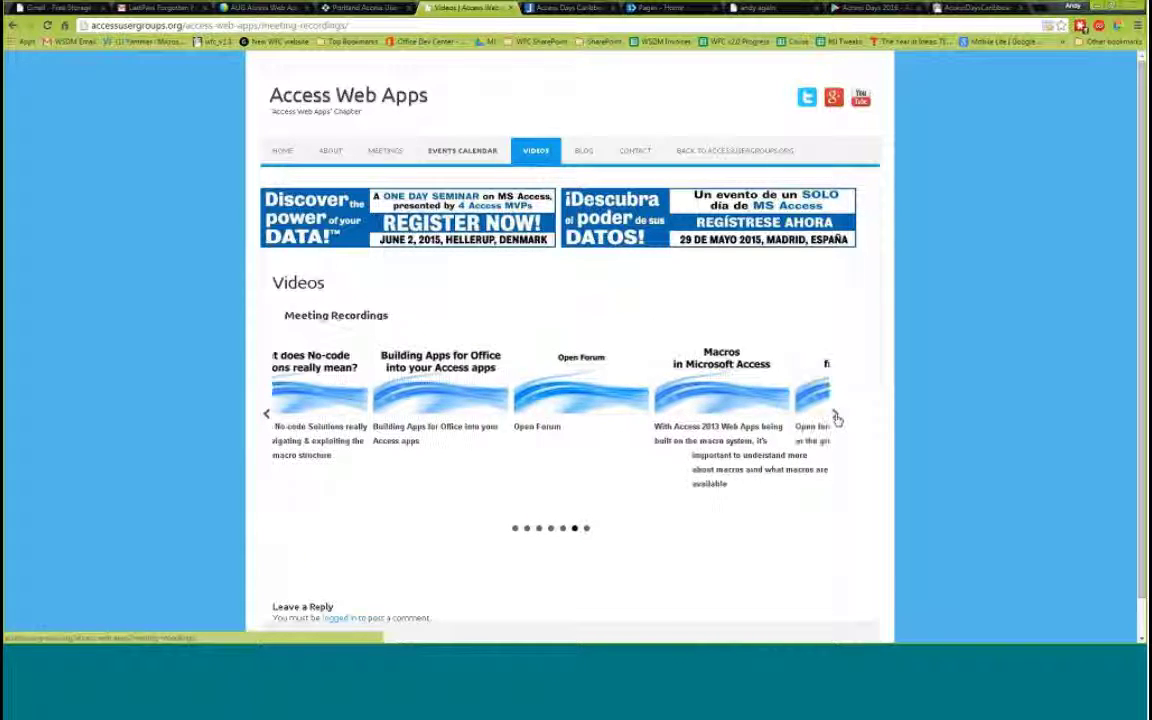
click(836, 418)
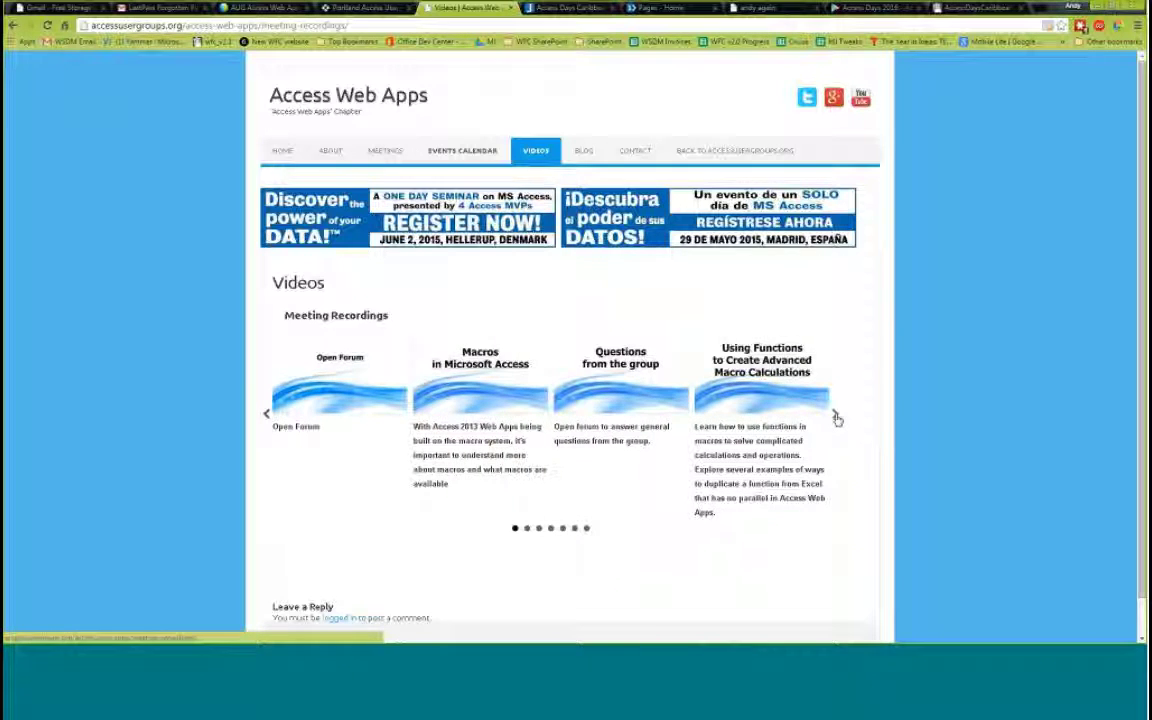
click(836, 418)
click(836, 418)
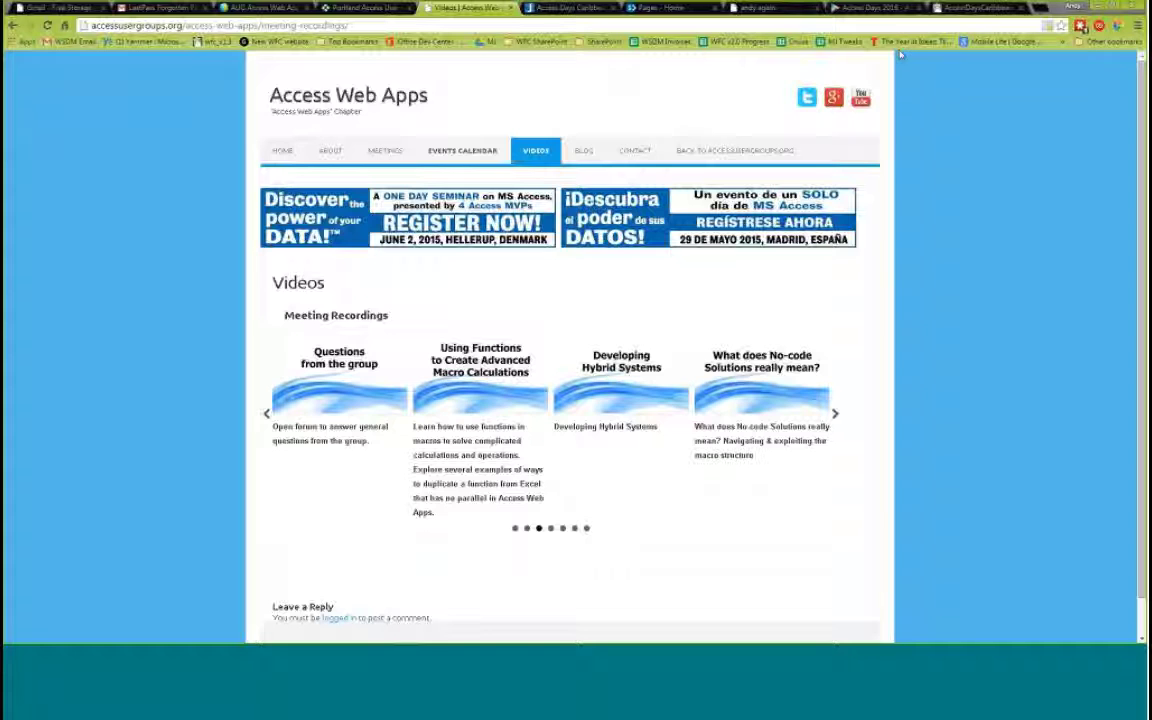
- Bring up the Access Days 2016 page, and in Access view the advanced object types that can be created
click(860, 10)
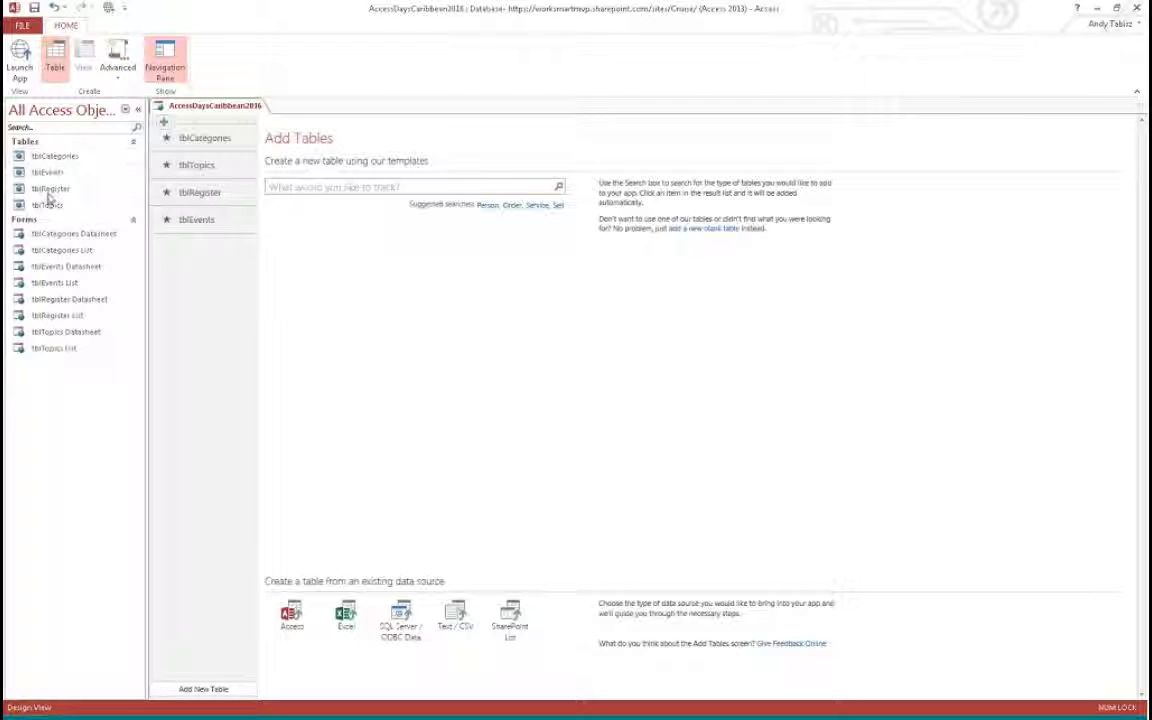
click(120, 74)
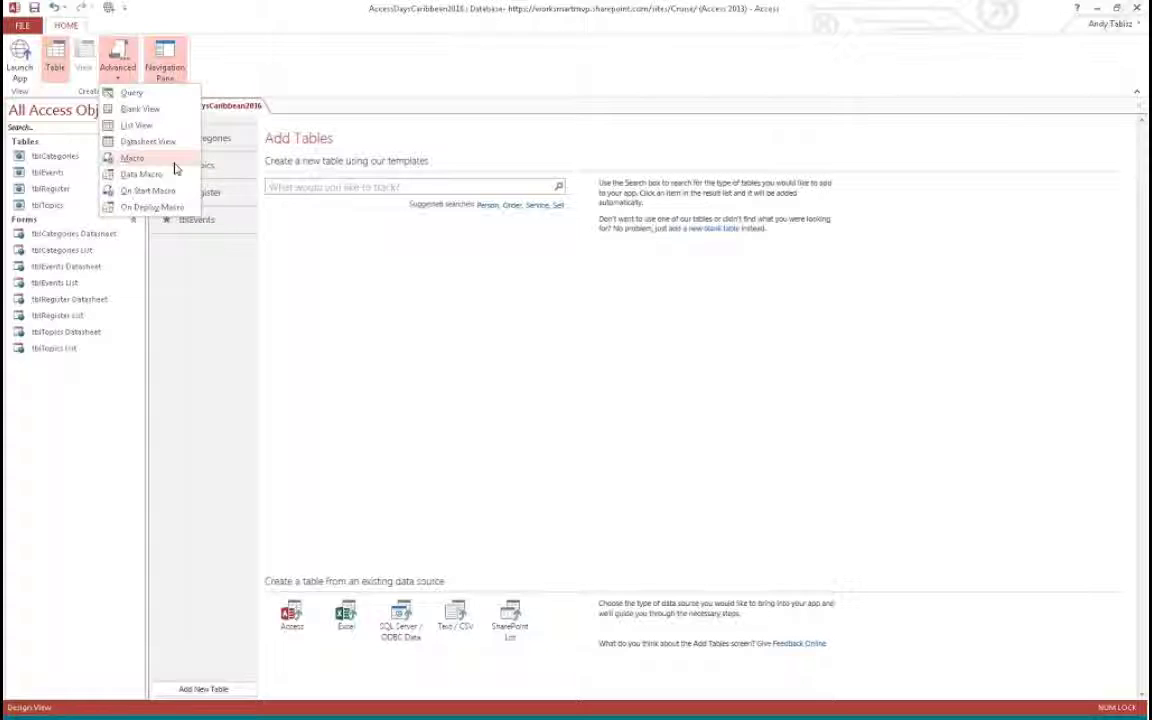
click(421, 254)
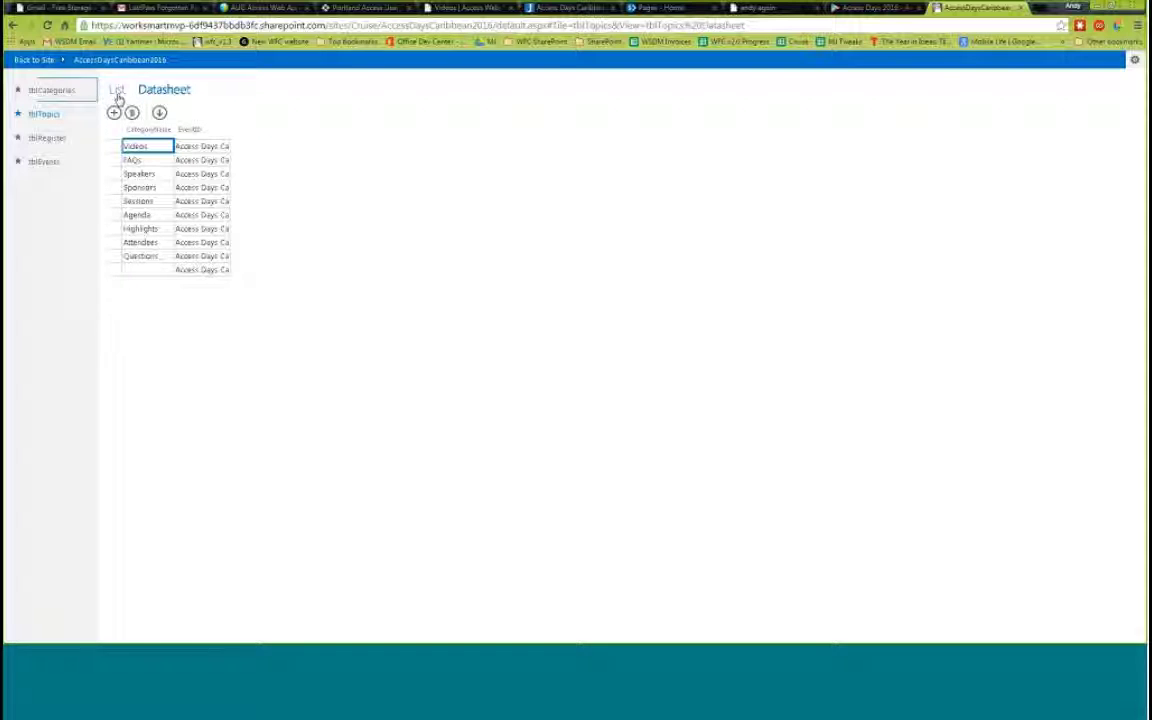
- Display the tblTopics datasheet in the web app, download it to Excel and open the workbook for editing
click(117, 91)
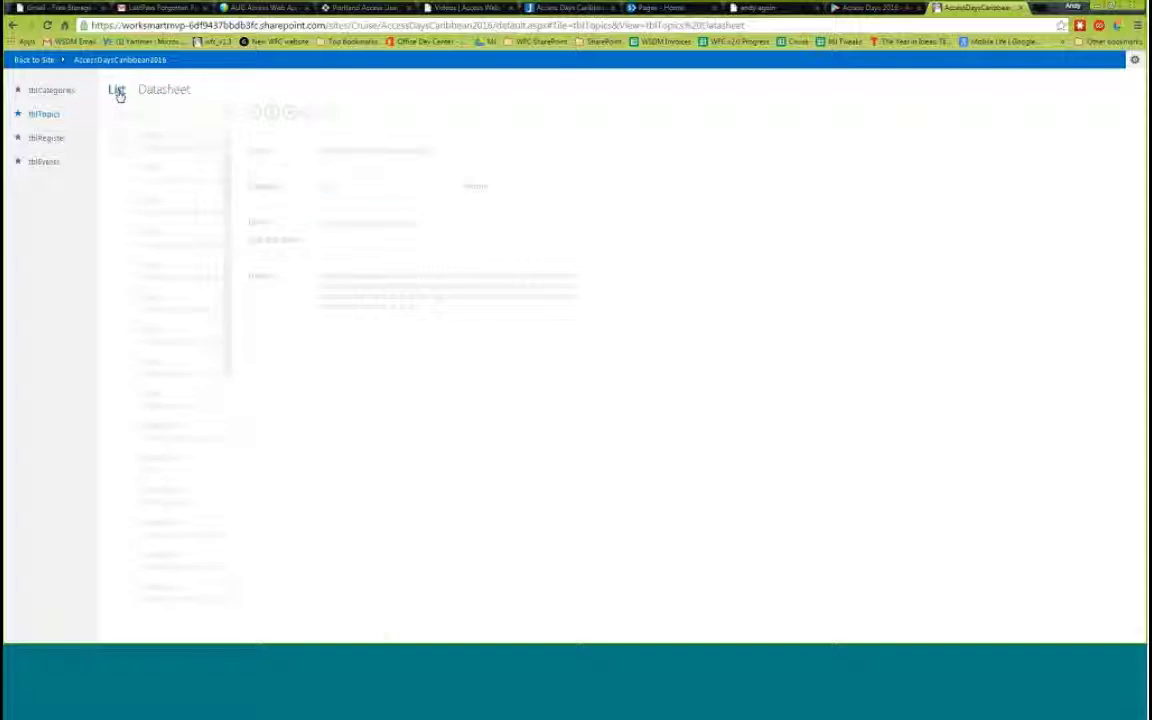
click(164, 90)
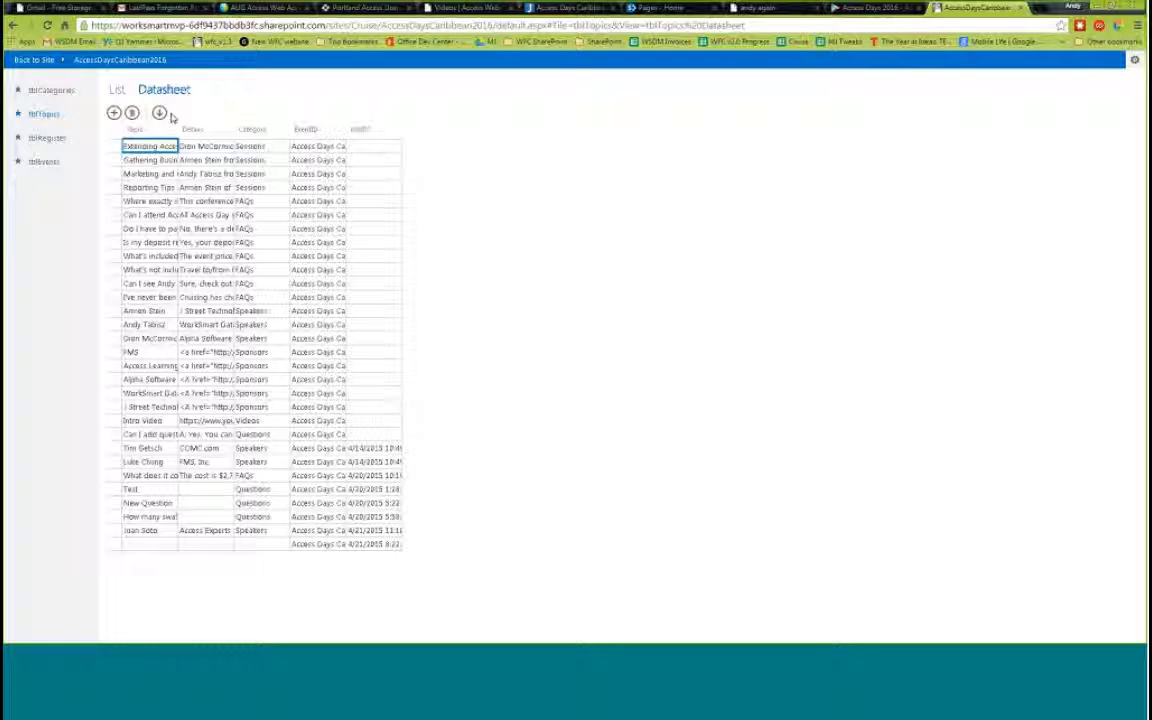
click(160, 114)
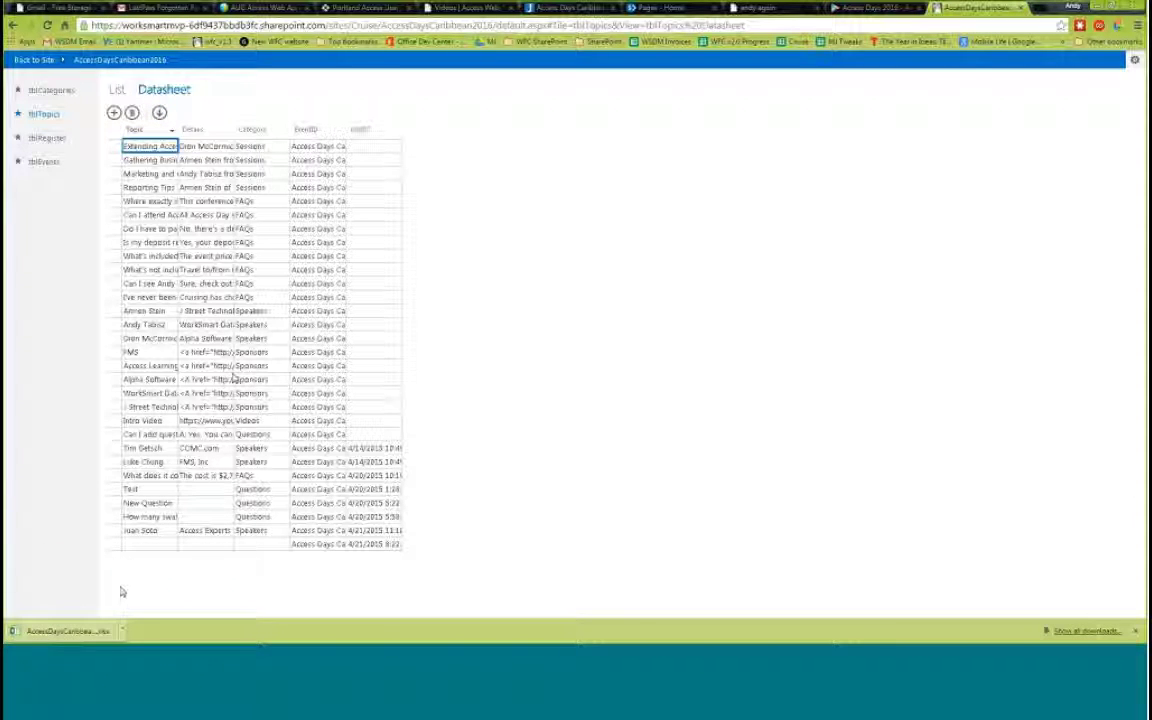
click(70, 632)
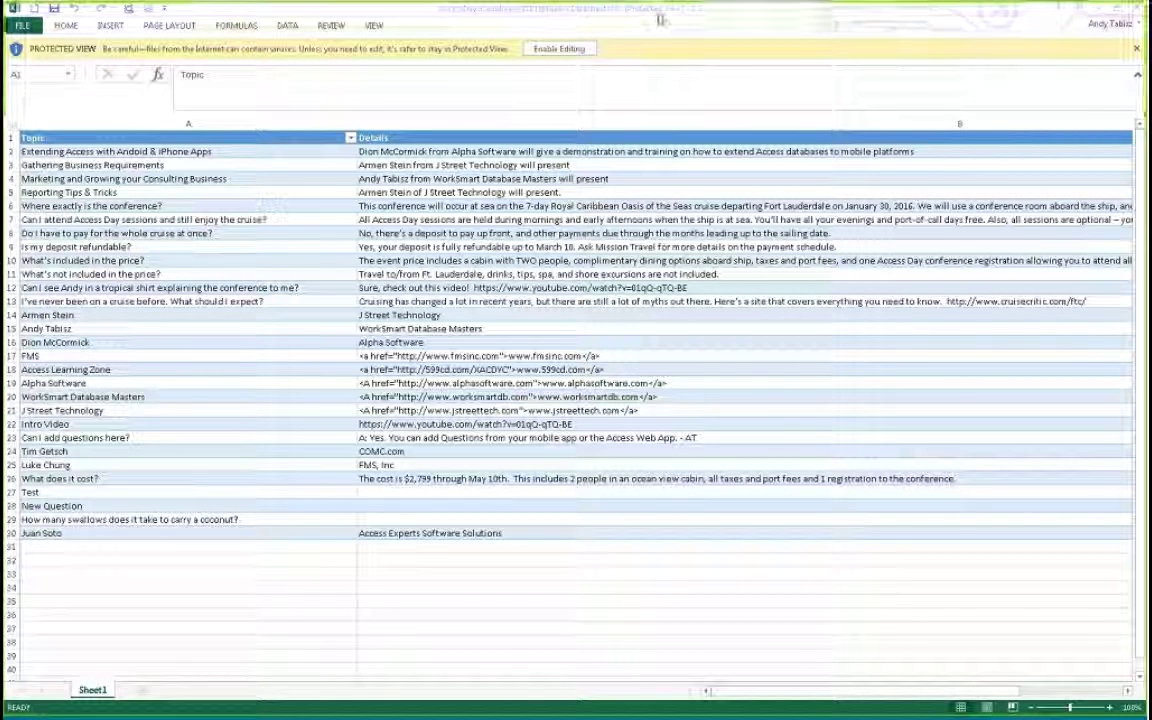
click(581, 50)
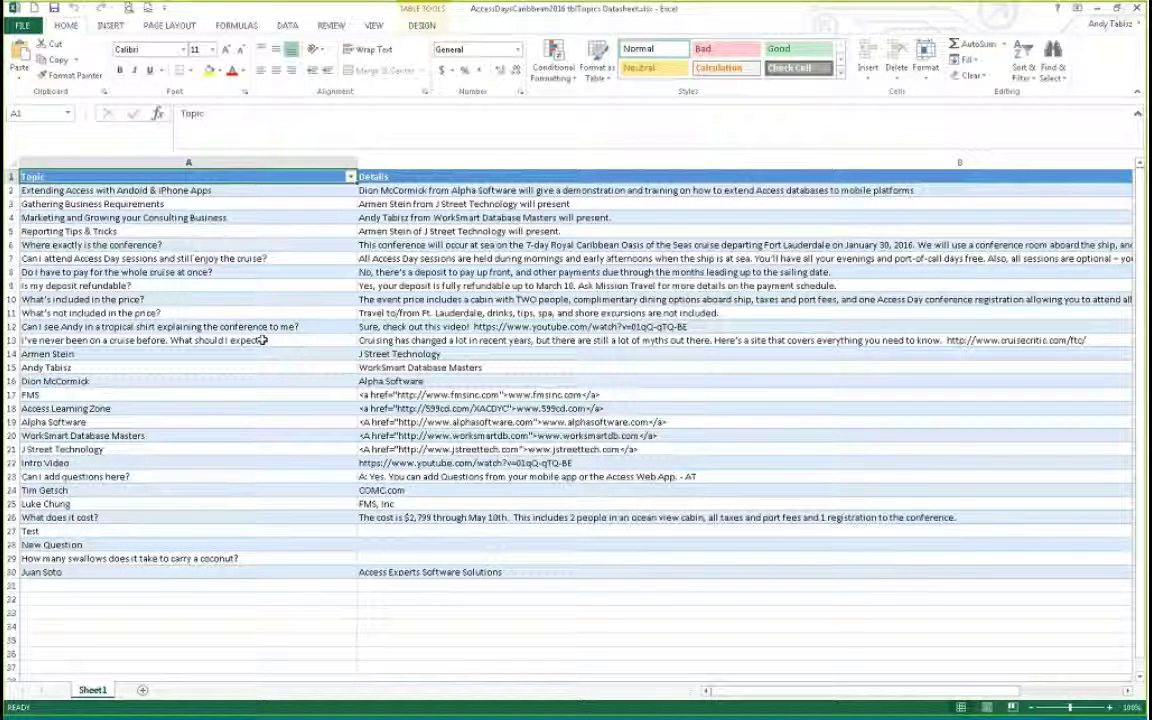
- Check the sort and filter options of the workbook's Topic column and return to the tblTopics datasheet in the browser
click(350, 176)
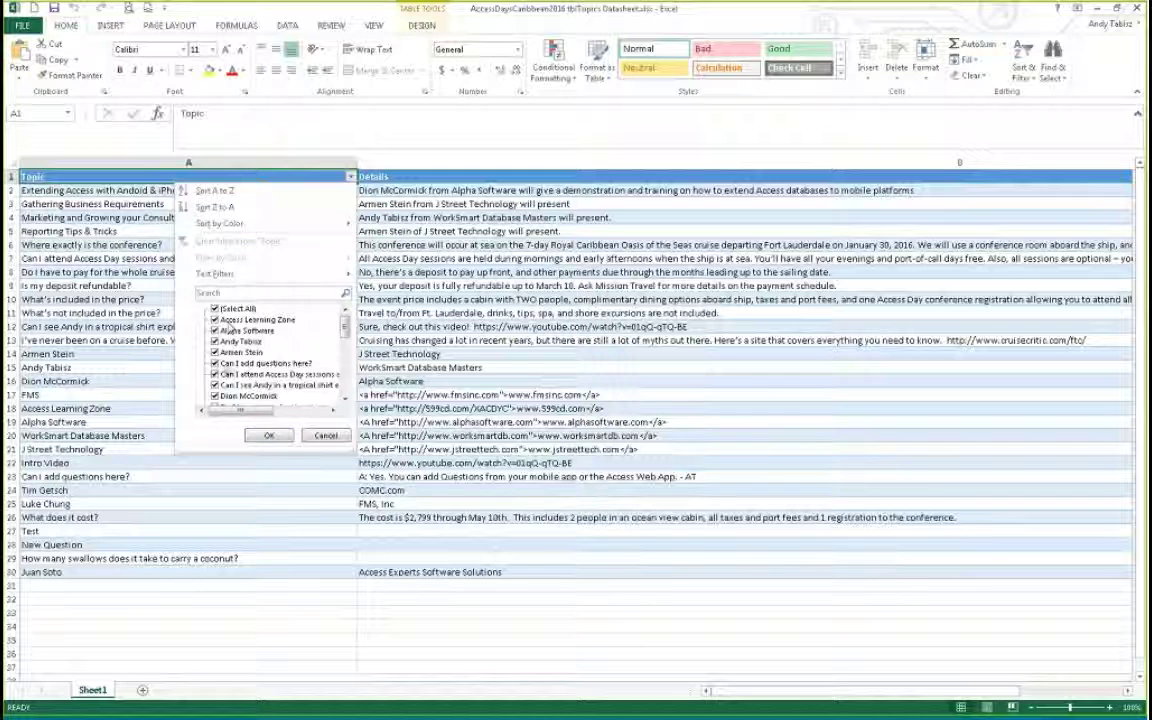
key(Escape)
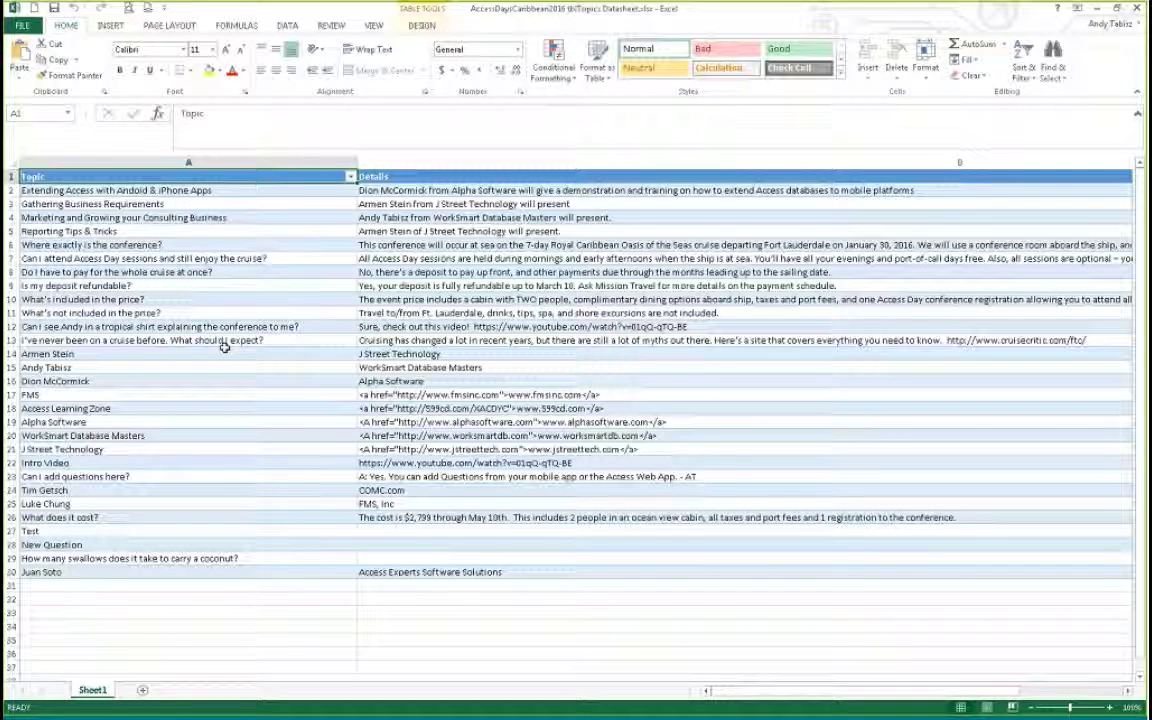
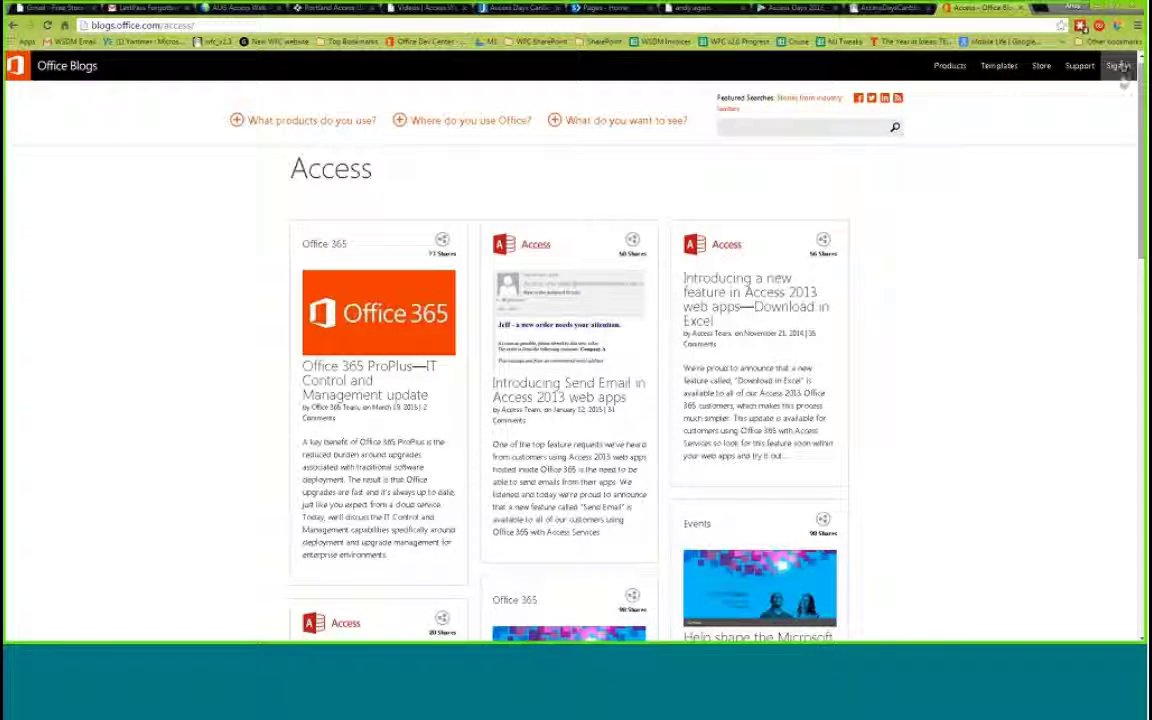
click(886, 9)
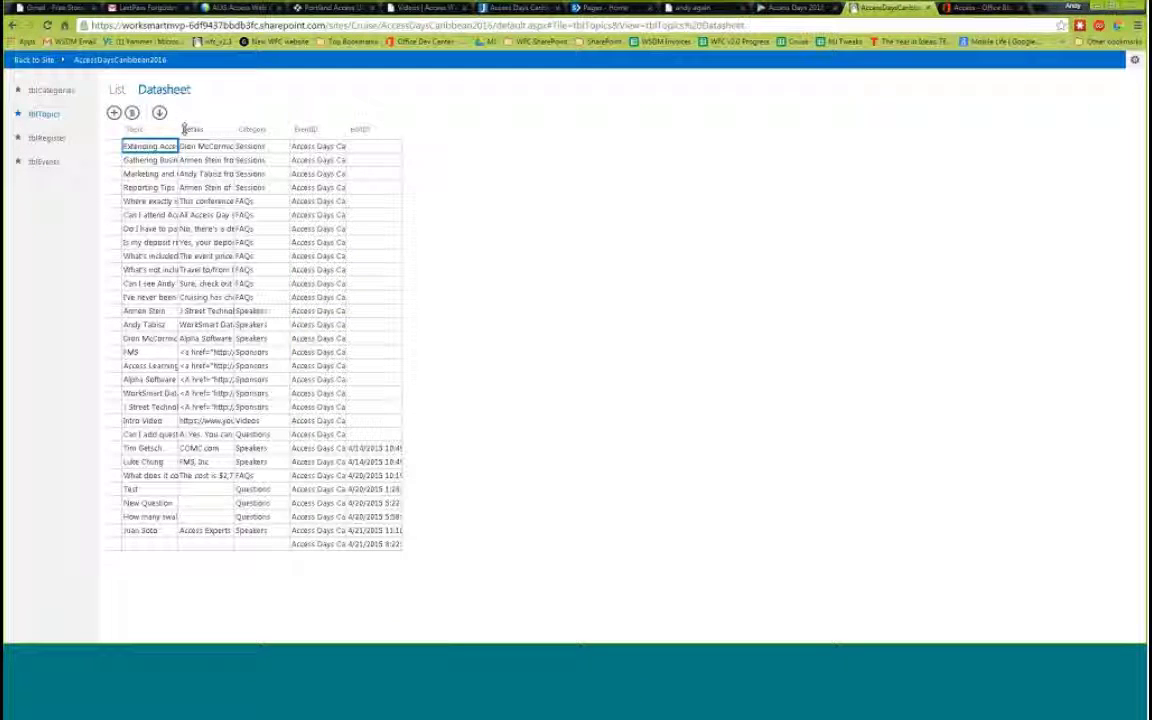